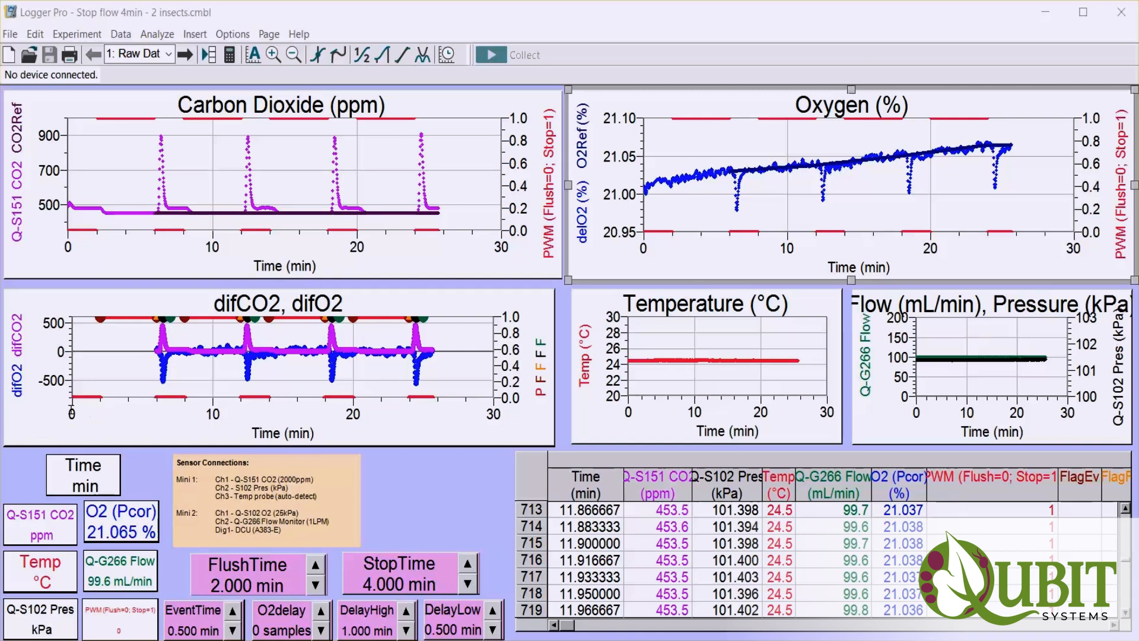
# Set the time axis of the difCO2, difO2 graph to run from 10 to 15 min.
pyautogui.click(71, 412)
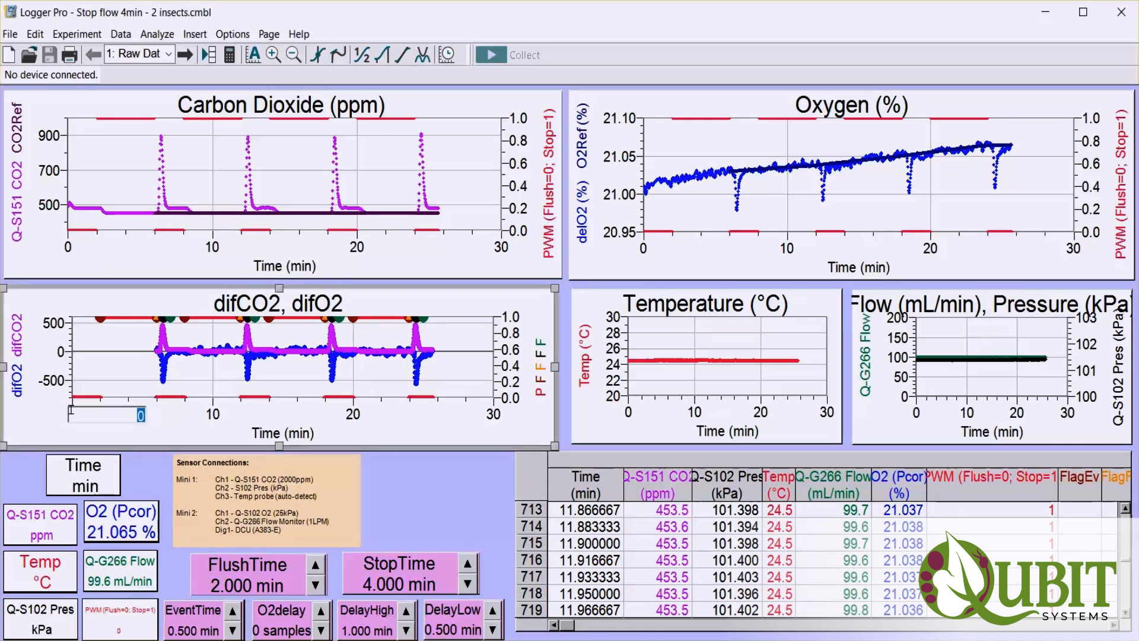
pyautogui.write('10')
pyautogui.press('Return')
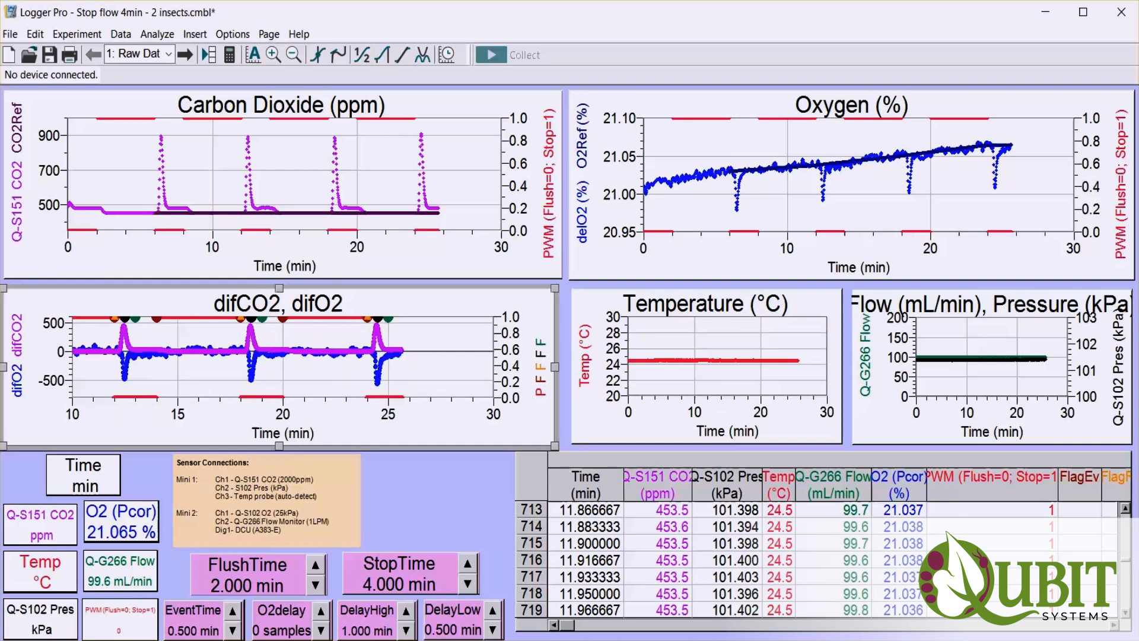
pyautogui.click(494, 414)
pyautogui.write('15')
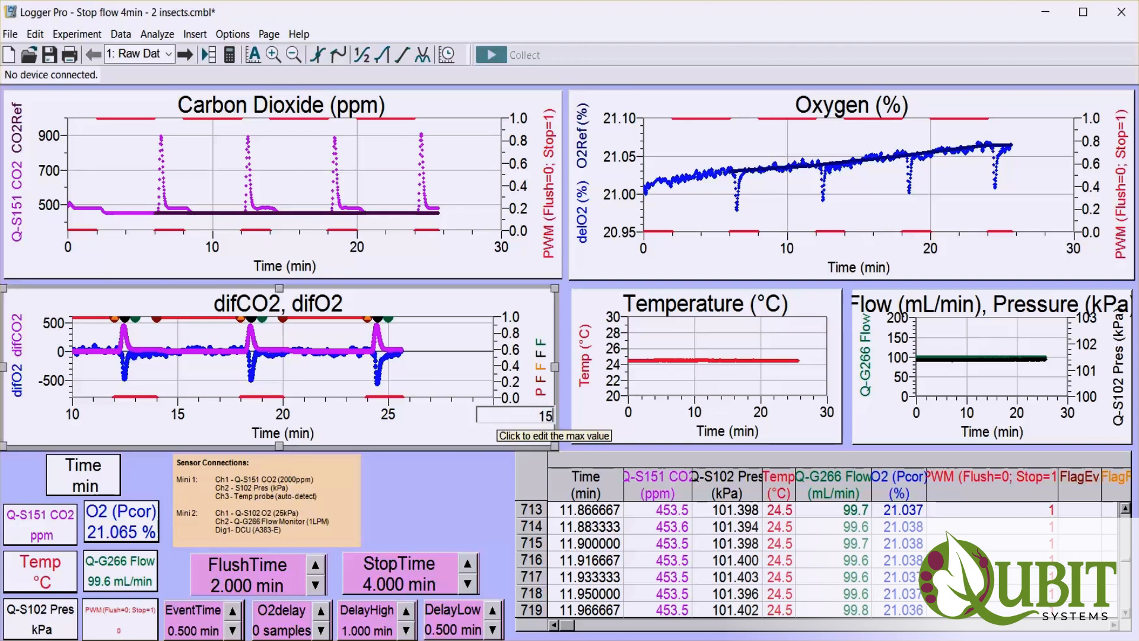
pyautogui.press('Return')
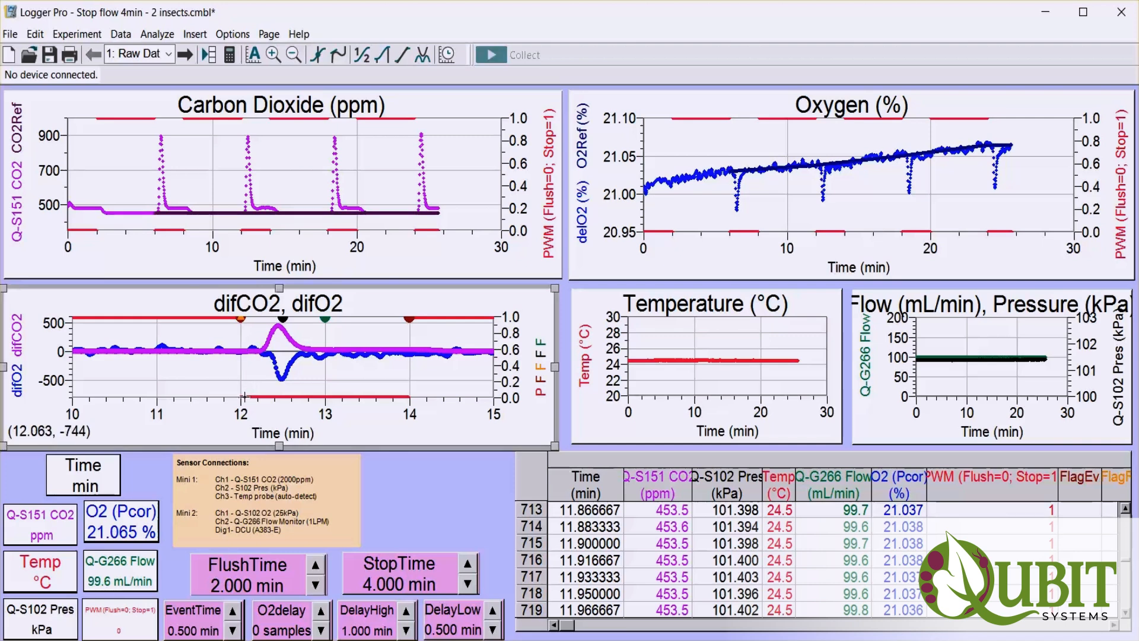
# Highlight about 0.85 min from 12 min in the difCO2, difO2 graph, and show the Examine readout clear of the peaks.
pyautogui.moveTo(255, 398); pyautogui.dragTo(312, 393)
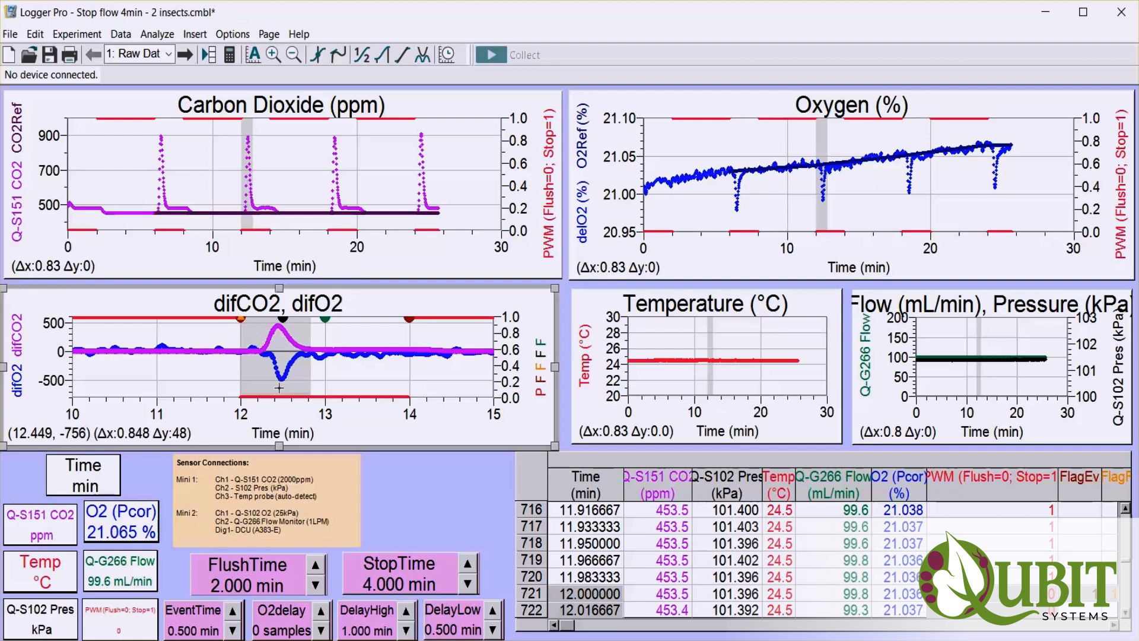
pyautogui.click(320, 63)
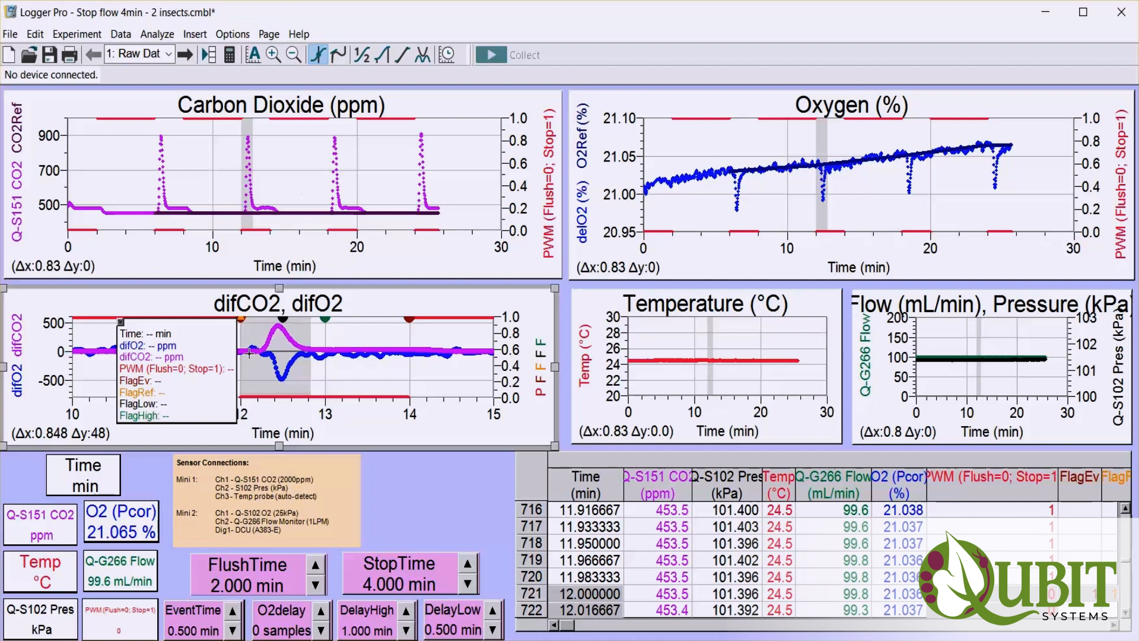
pyautogui.moveTo(204, 330); pyautogui.dragTo(125, 336)
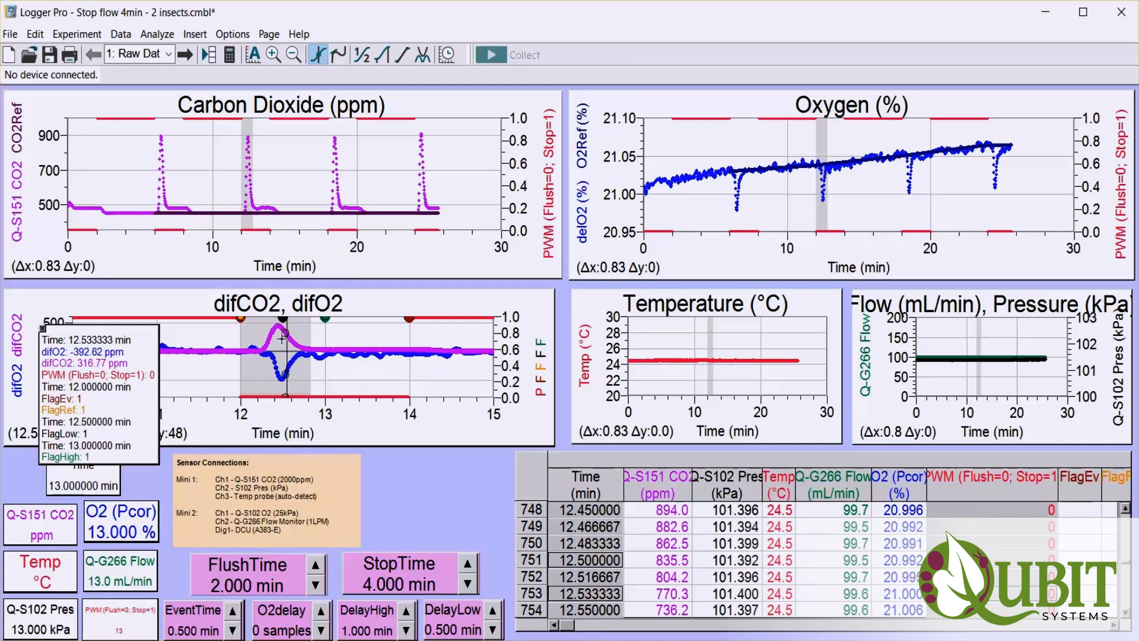
# Enlarge the difCO2, difO2 graph so it overlaps the Carbon Dioxide and Oxygen graphs.
pyautogui.click(537, 309)
pyautogui.click(536, 309)
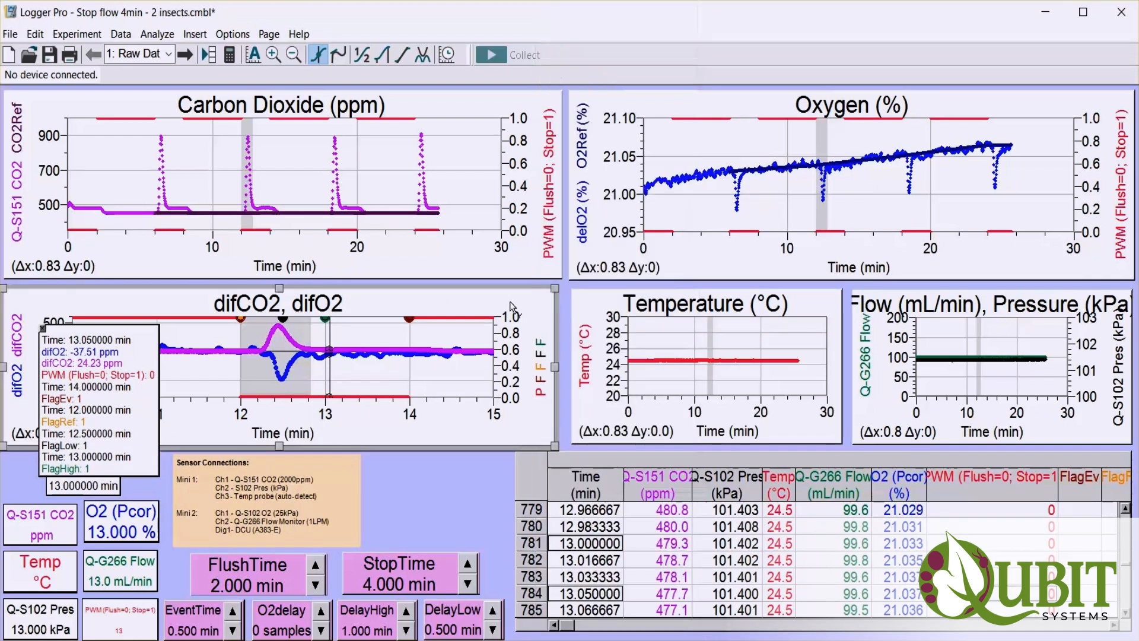
pyautogui.moveTo(554, 288); pyautogui.dragTo(673, 142)
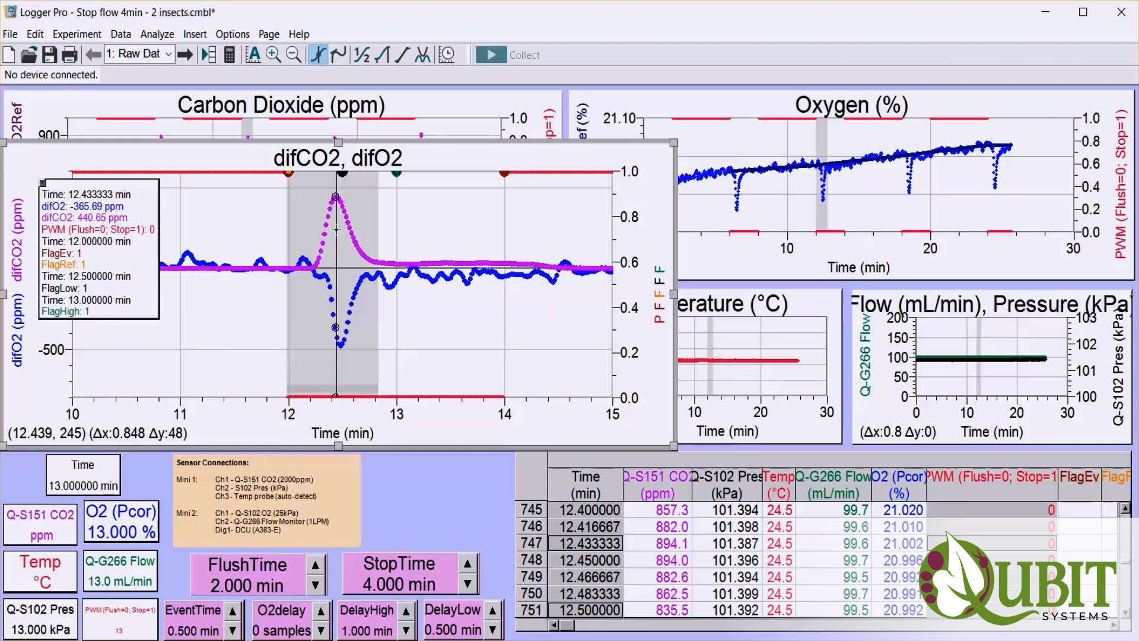
# Set the O2delay parameter to 2 samples to align the gas peaks, and close the Examine readout.
pyautogui.click(320, 611)
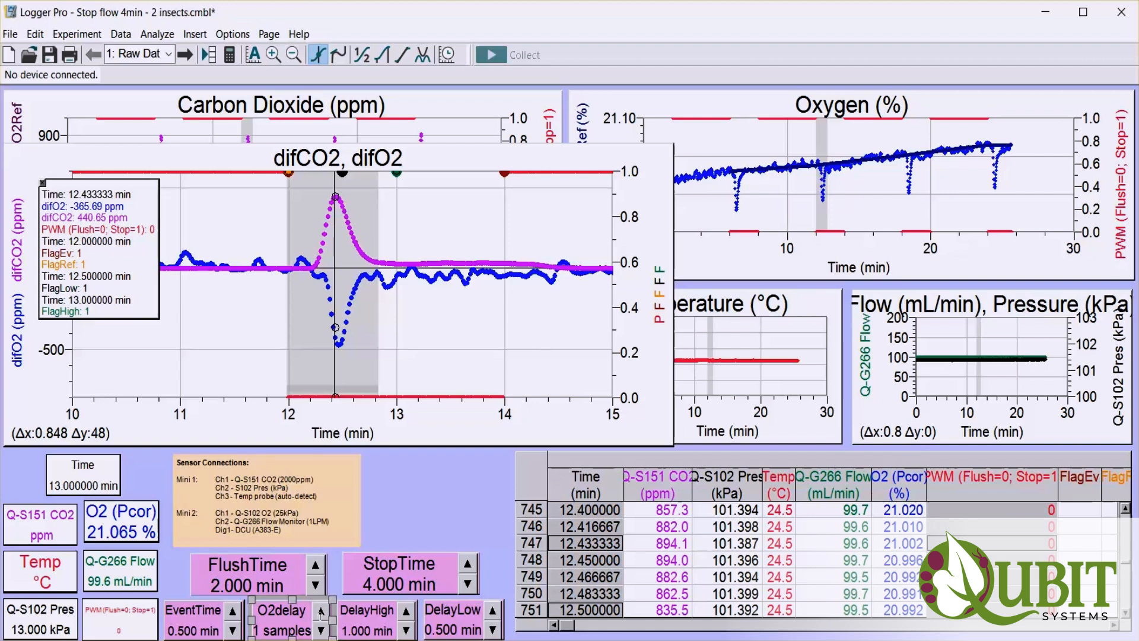
pyautogui.click(320, 610)
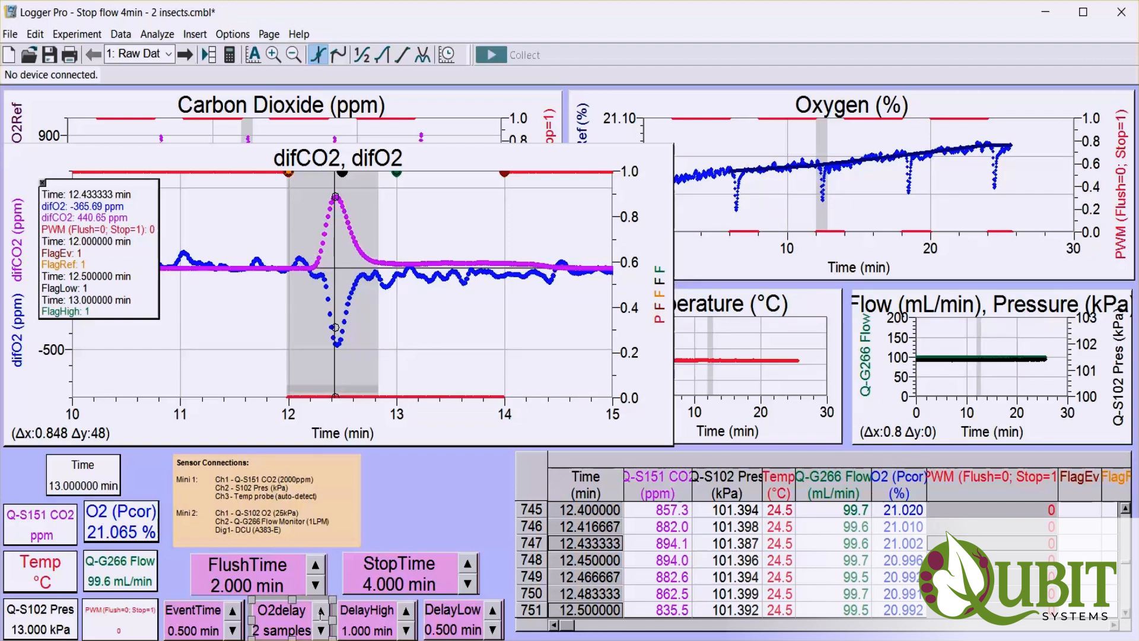
pyautogui.doubleClick(292, 628)
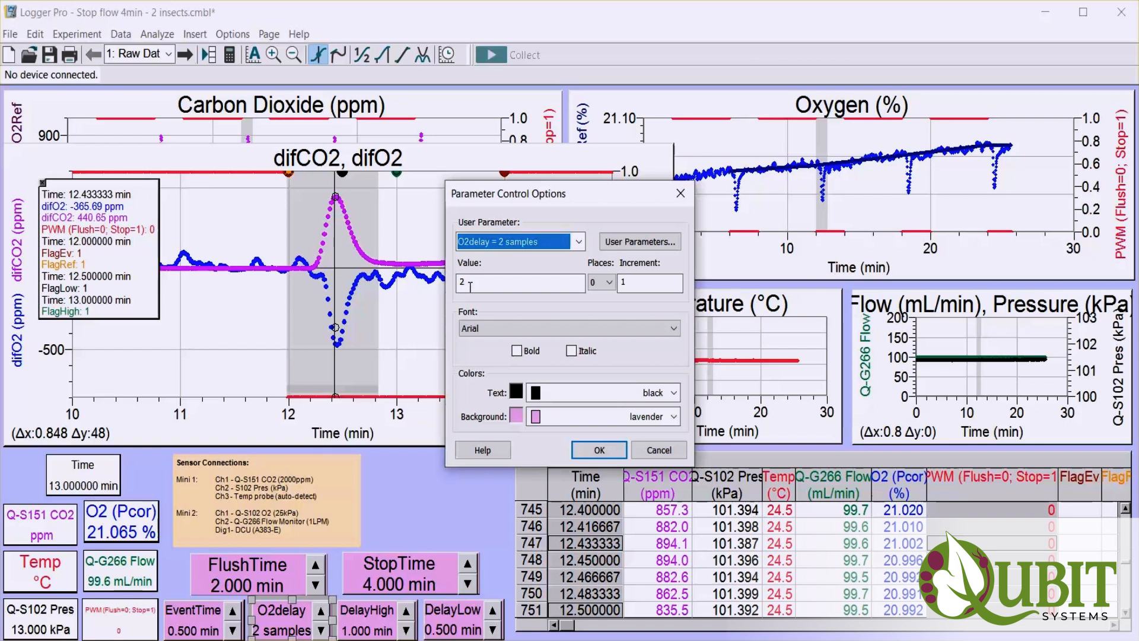
pyautogui.doubleClick(460, 284)
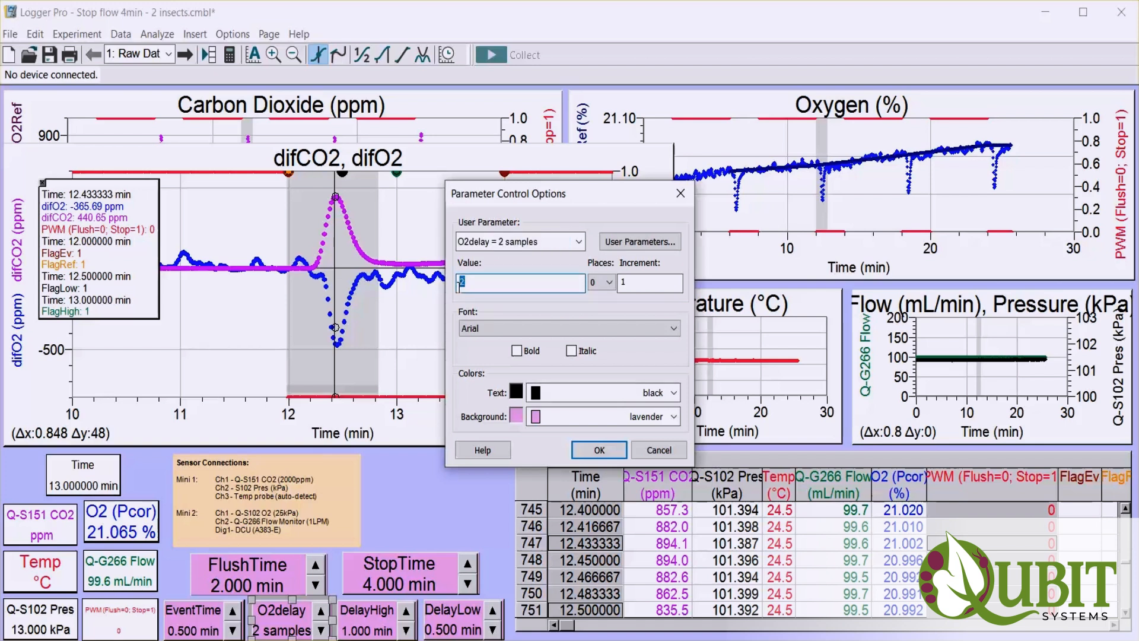
pyautogui.write('2')
pyautogui.click(598, 449)
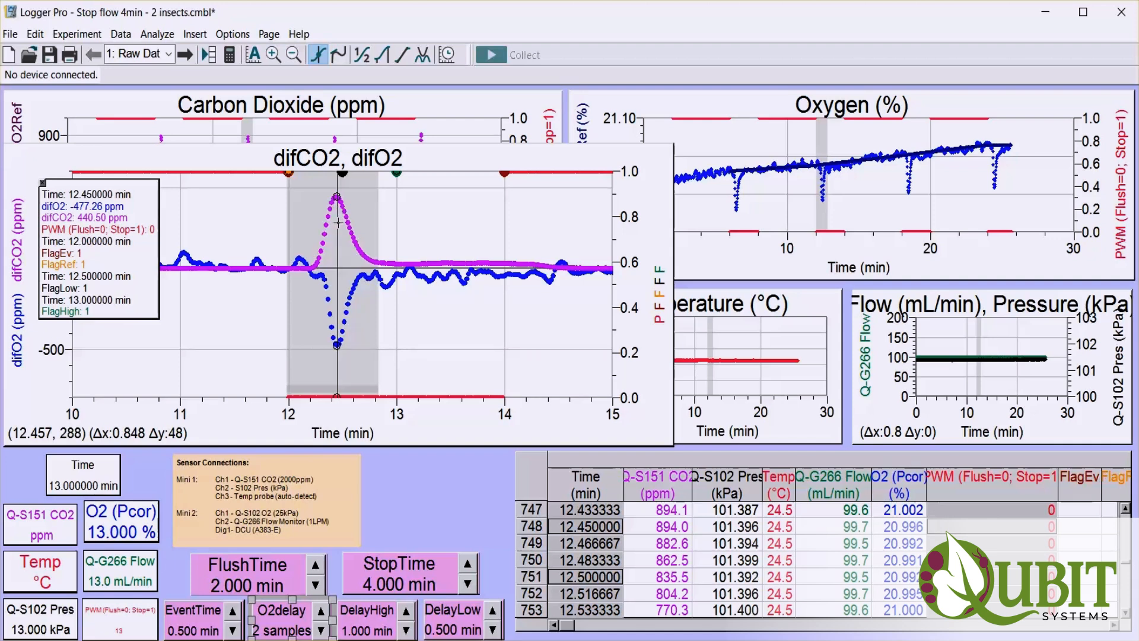
pyautogui.click(43, 184)
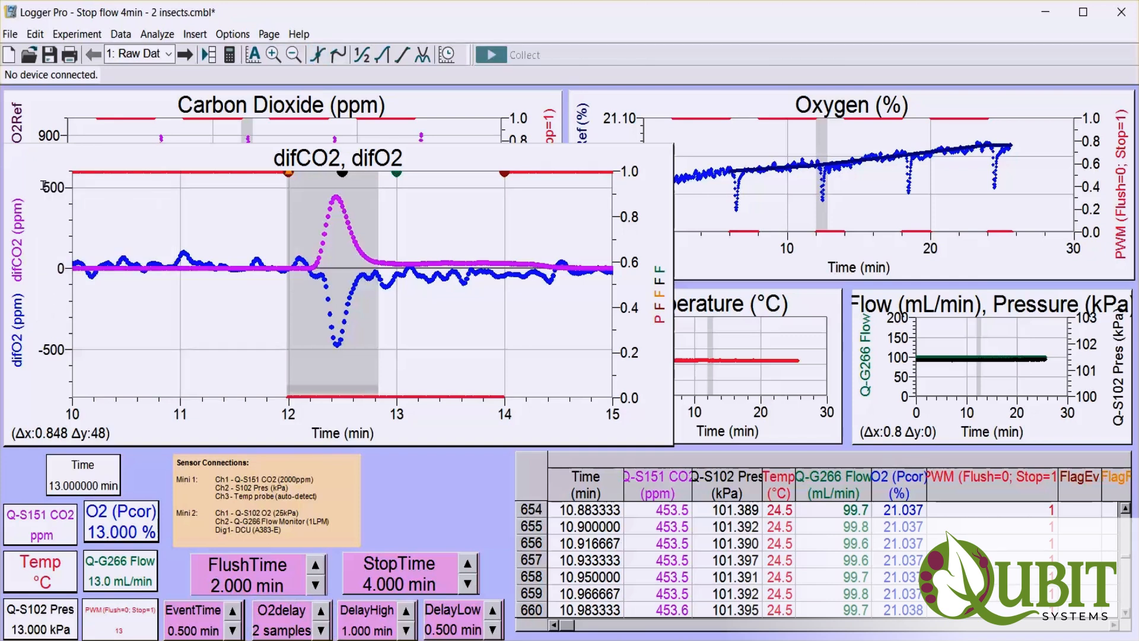
pyautogui.click(231, 321)
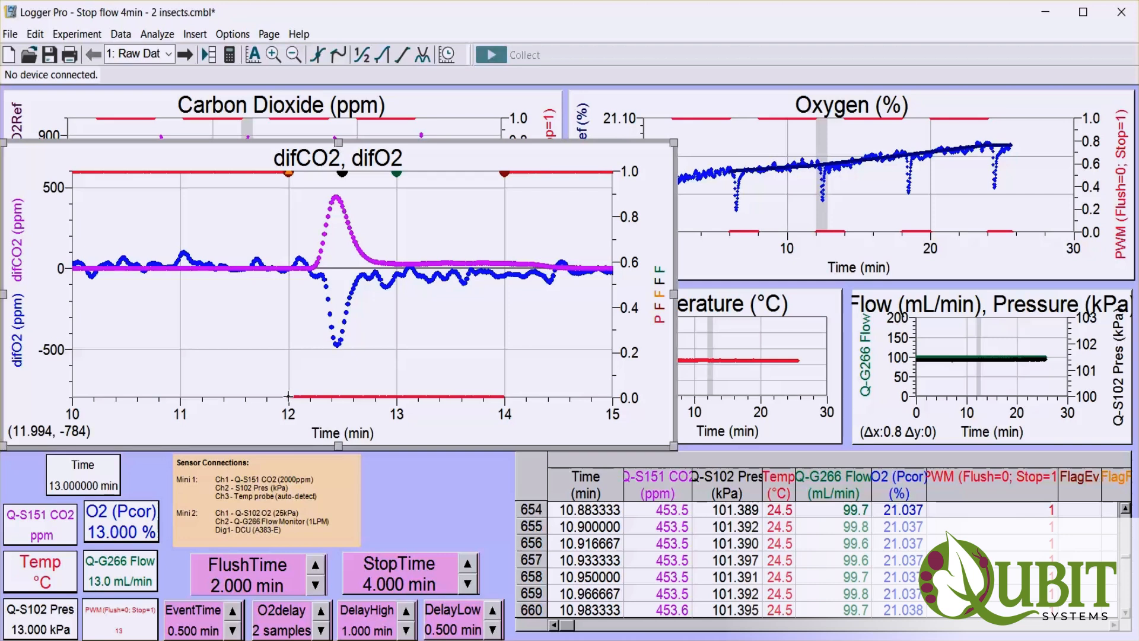
# Measure the time from the 12 min flag to the start of the difCO2 peak and set DelayLow to 0.247 min.
pyautogui.moveTo(288, 396); pyautogui.dragTo(315, 396)
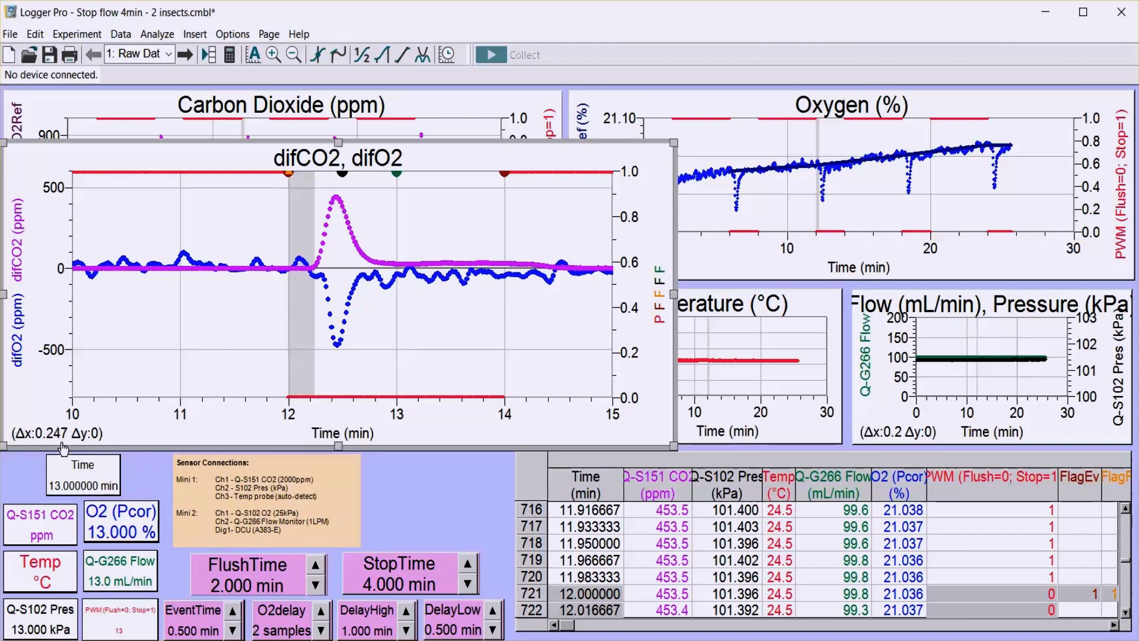
pyautogui.doubleClick(463, 626)
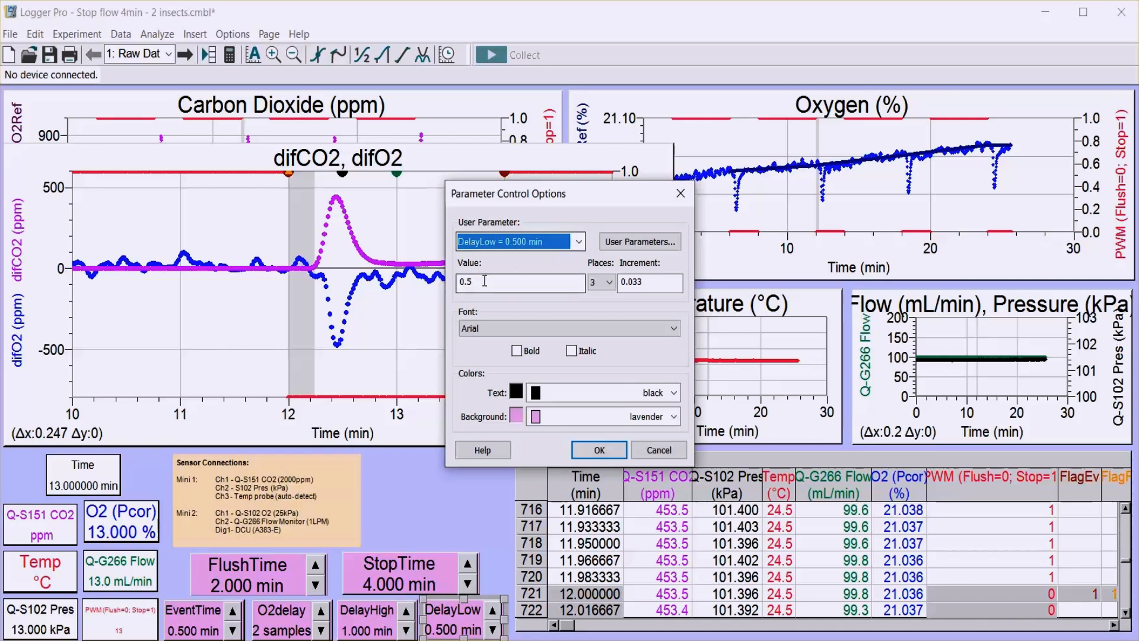
pyautogui.moveTo(484, 281); pyautogui.dragTo(455, 287)
pyautogui.write('0')
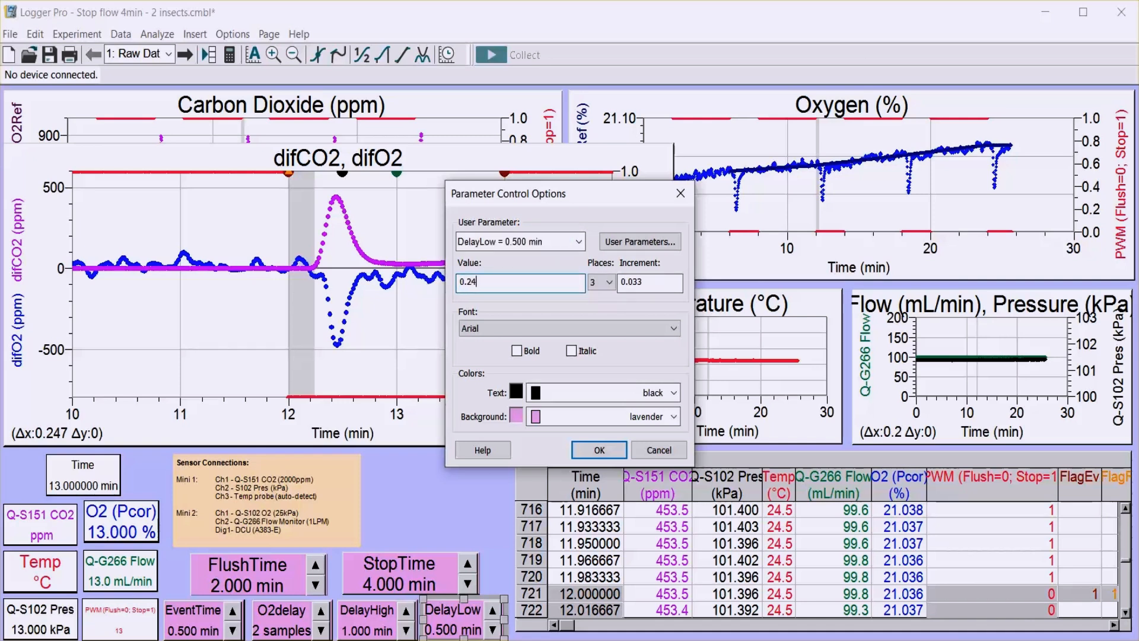
pyautogui.click(600, 451)
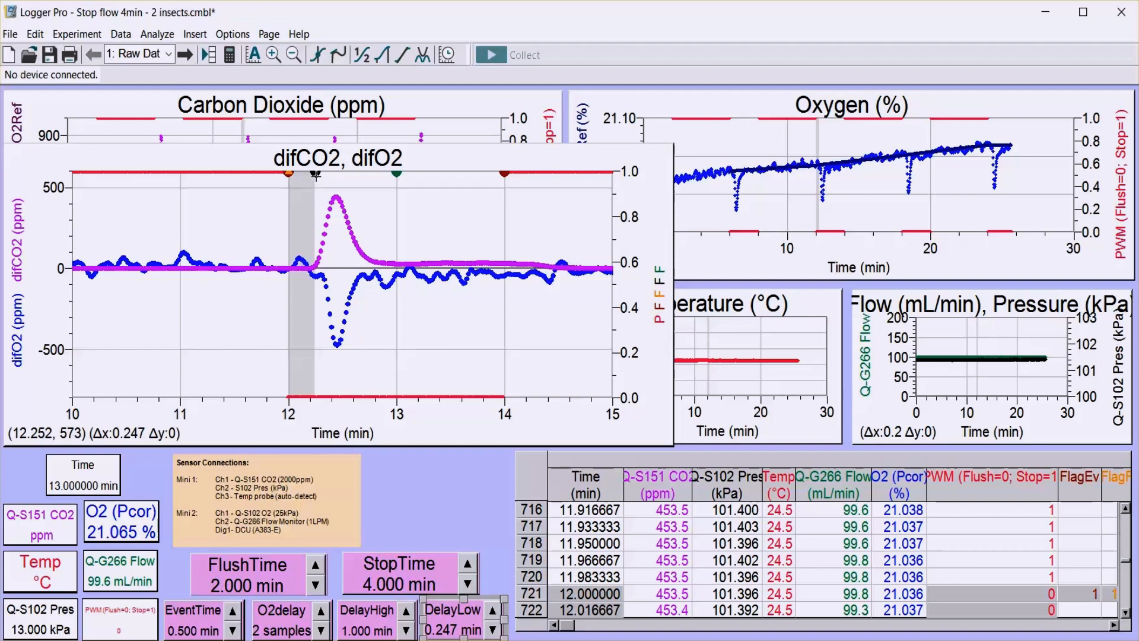
# Measure the time from the 12 min flag to the end of the difCO2 peak and set DelayHigh to 0.854 min.
pyautogui.click(288, 396)
pyautogui.moveTo(300, 395); pyautogui.dragTo(376, 387)
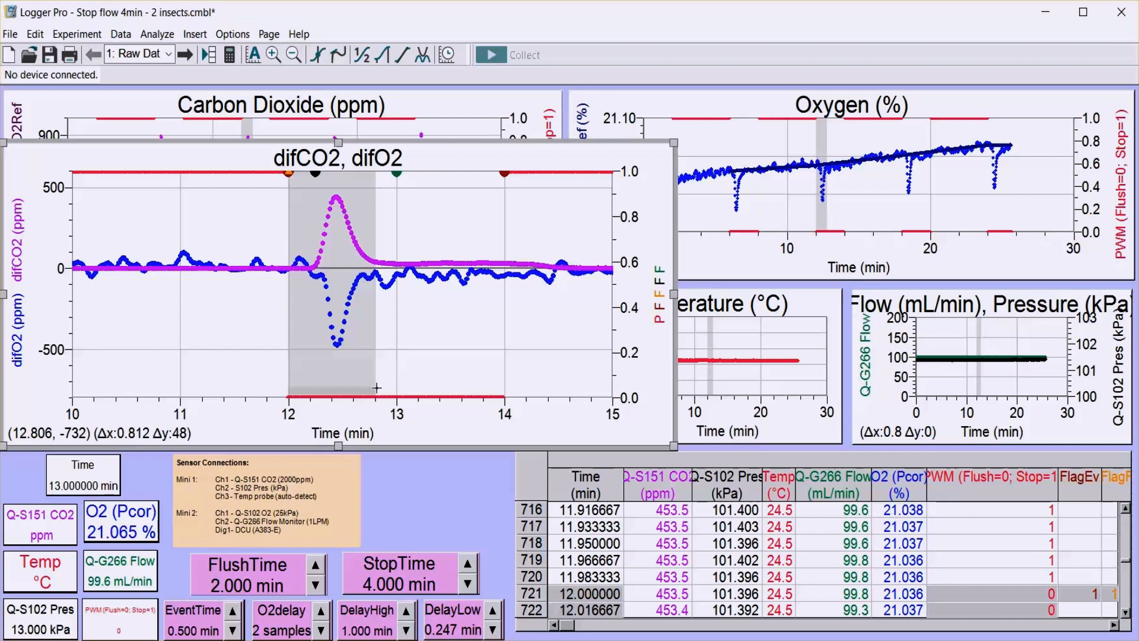
pyautogui.moveTo(377, 387); pyautogui.dragTo(381, 387)
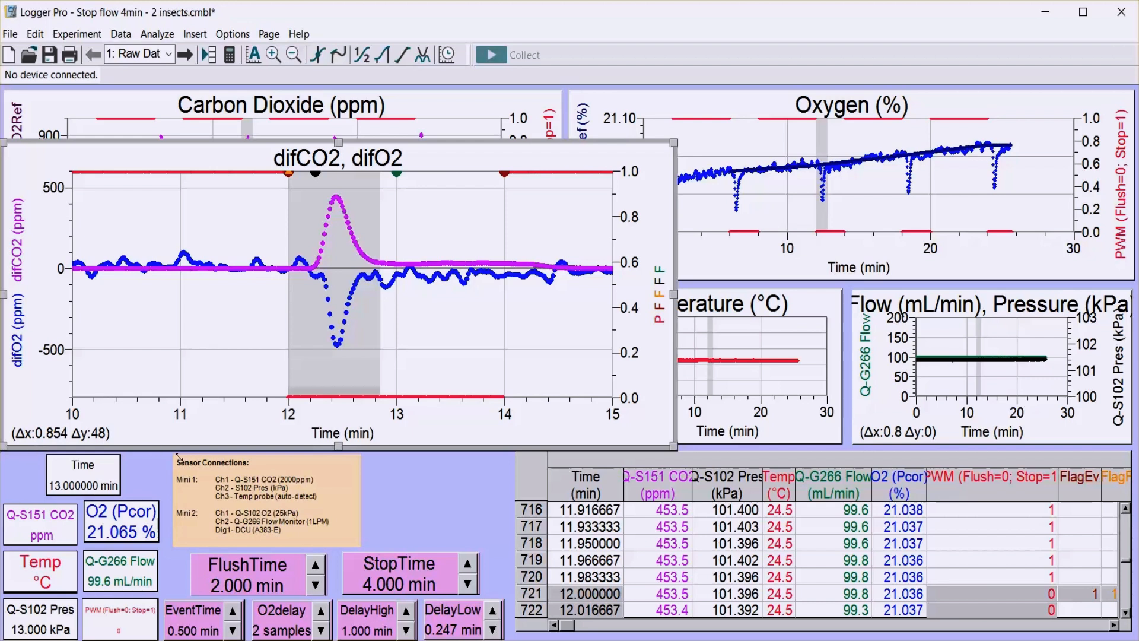
pyautogui.doubleClick(364, 630)
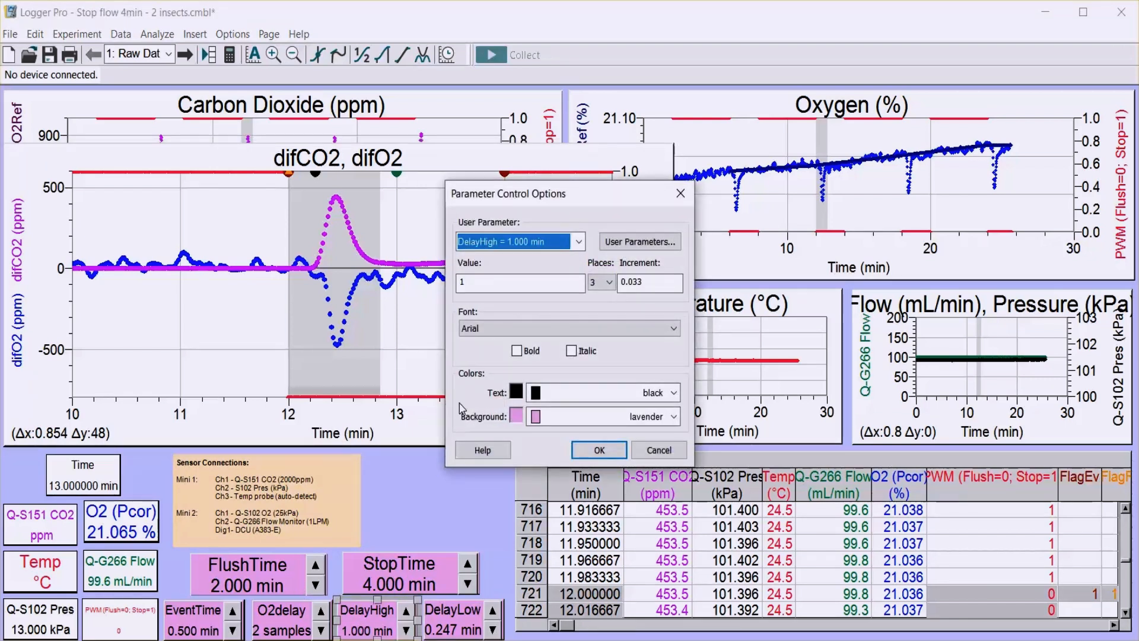
pyautogui.doubleClick(473, 279)
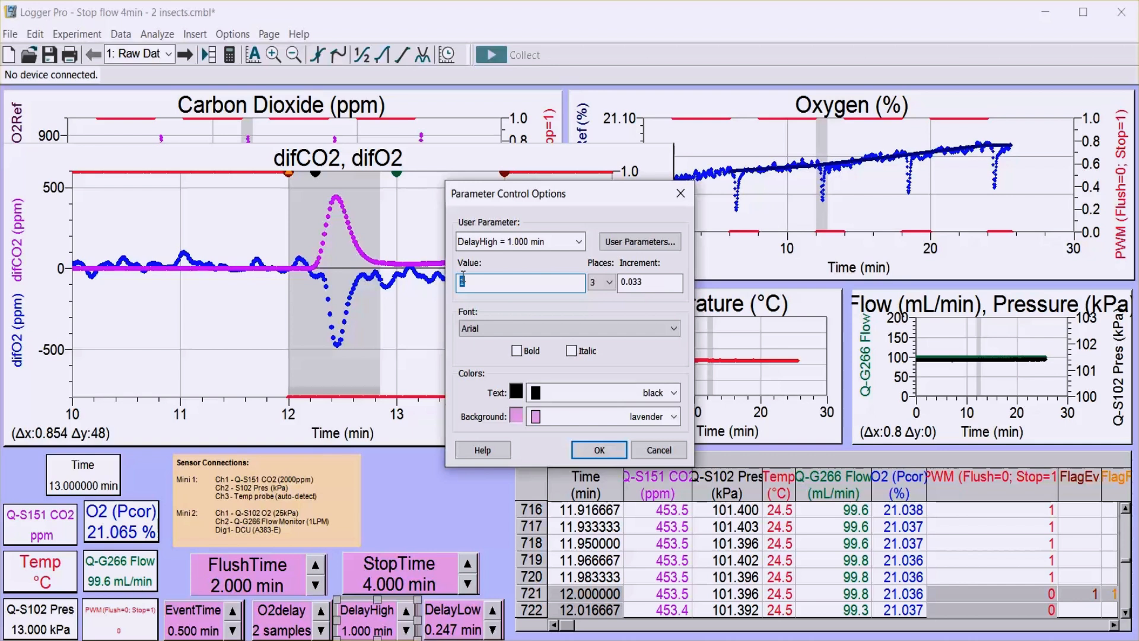
pyautogui.write('0.854')
pyautogui.click(599, 451)
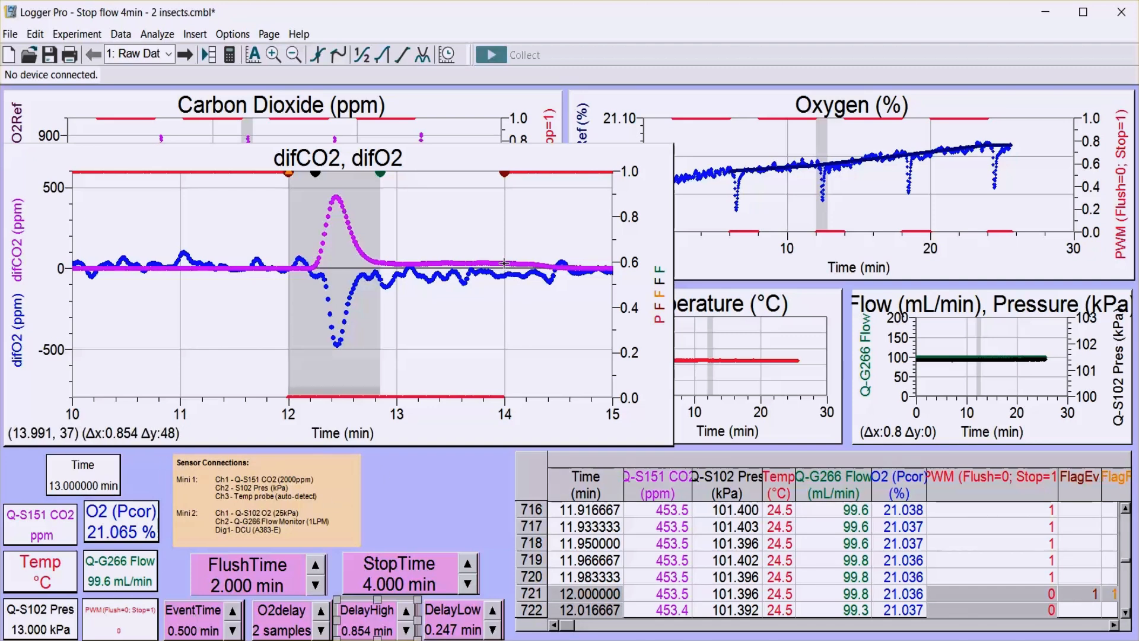
# Shrink the difCO2, difO2 graph back to fit below the Carbon Dioxide graph.
pyautogui.moveTo(505, 263)
pyautogui.mouseDown()
pyautogui.moveTo(476, 267)
pyautogui.moveTo(500, 263)
pyautogui.mouseUp()
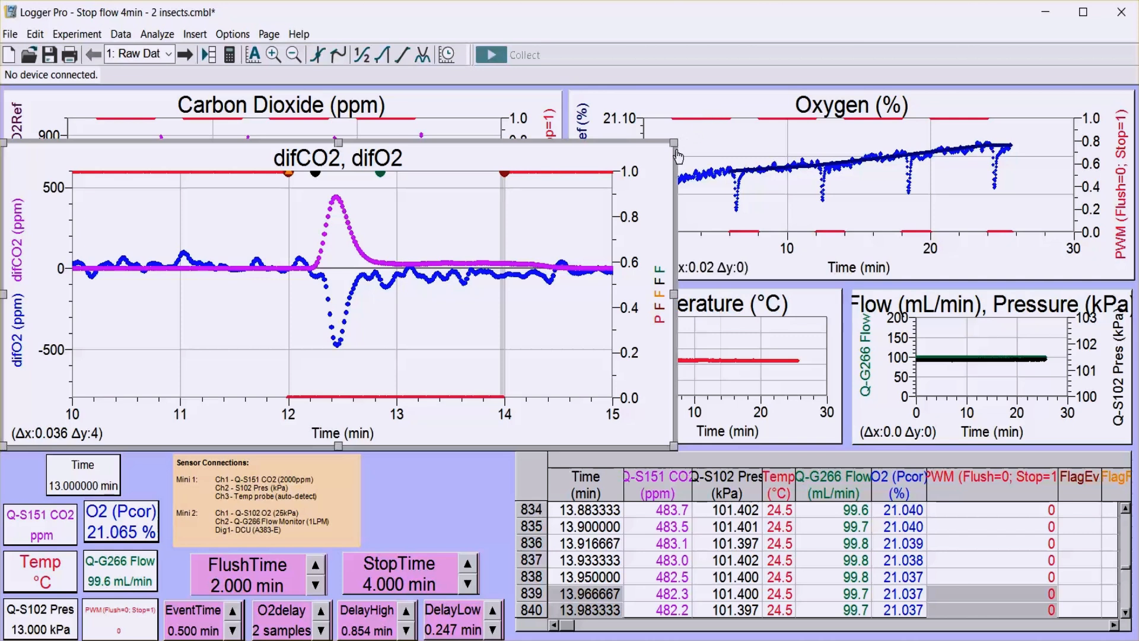
pyautogui.moveTo(672, 143); pyautogui.dragTo(565, 284)
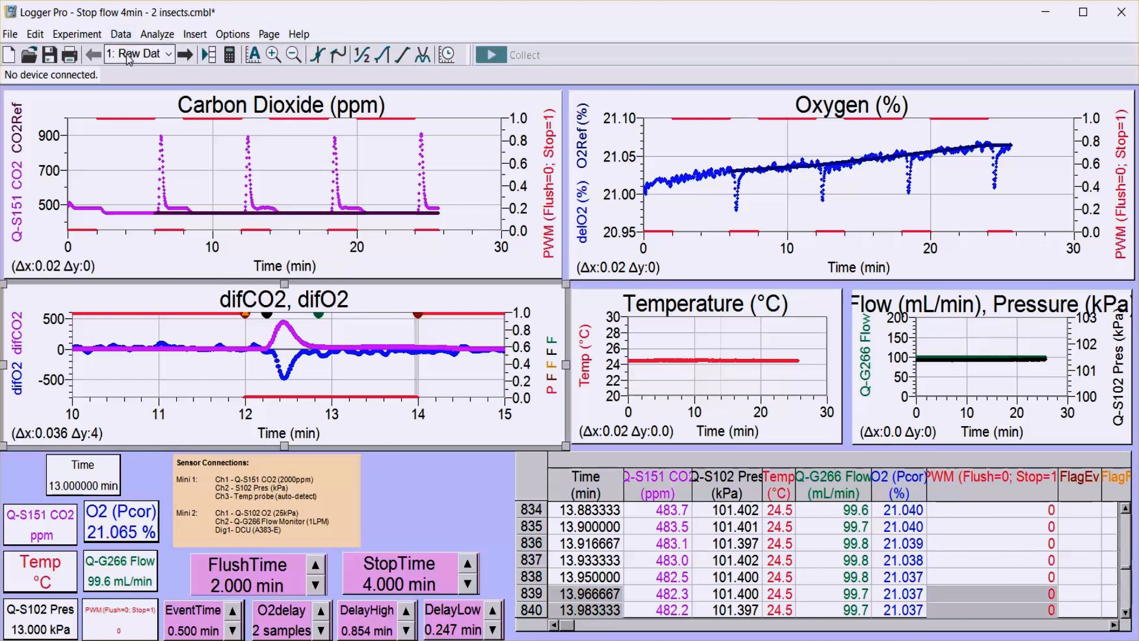
# View the open flow calculations on the Open-Auto page and switch to the Stop-Auto page.
pyautogui.click(170, 54)
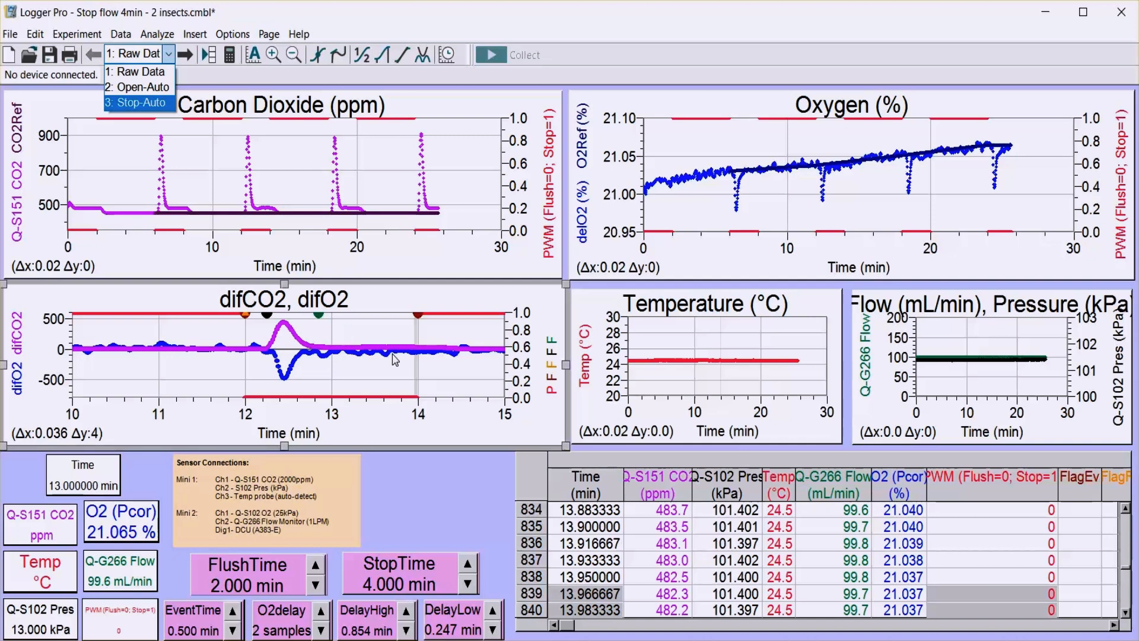
pyautogui.click(156, 86)
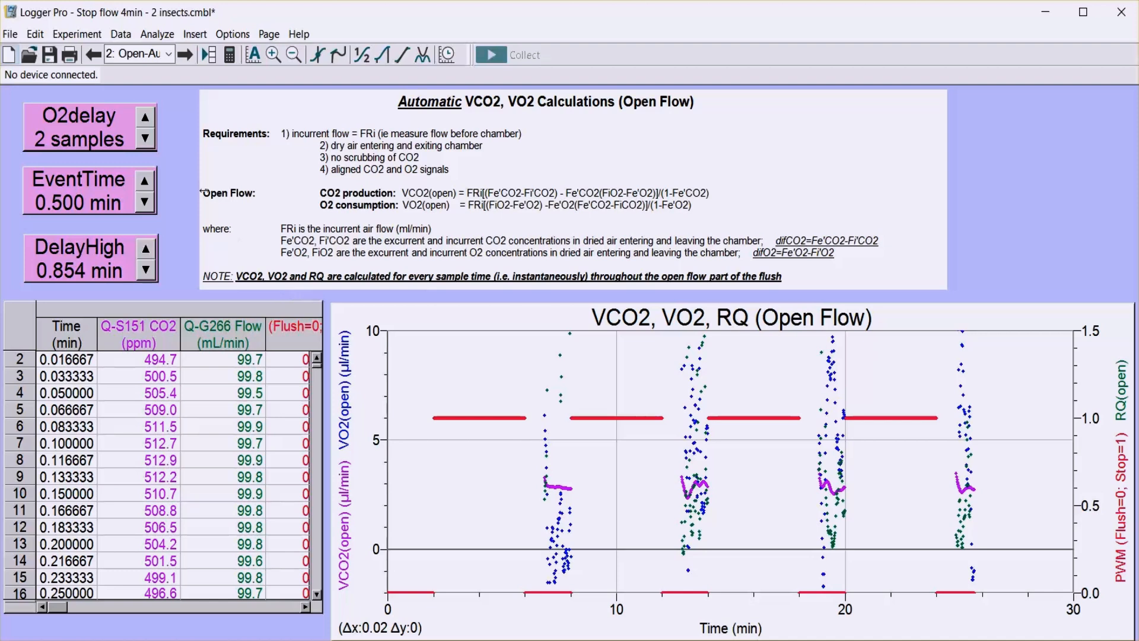
pyautogui.click(170, 55)
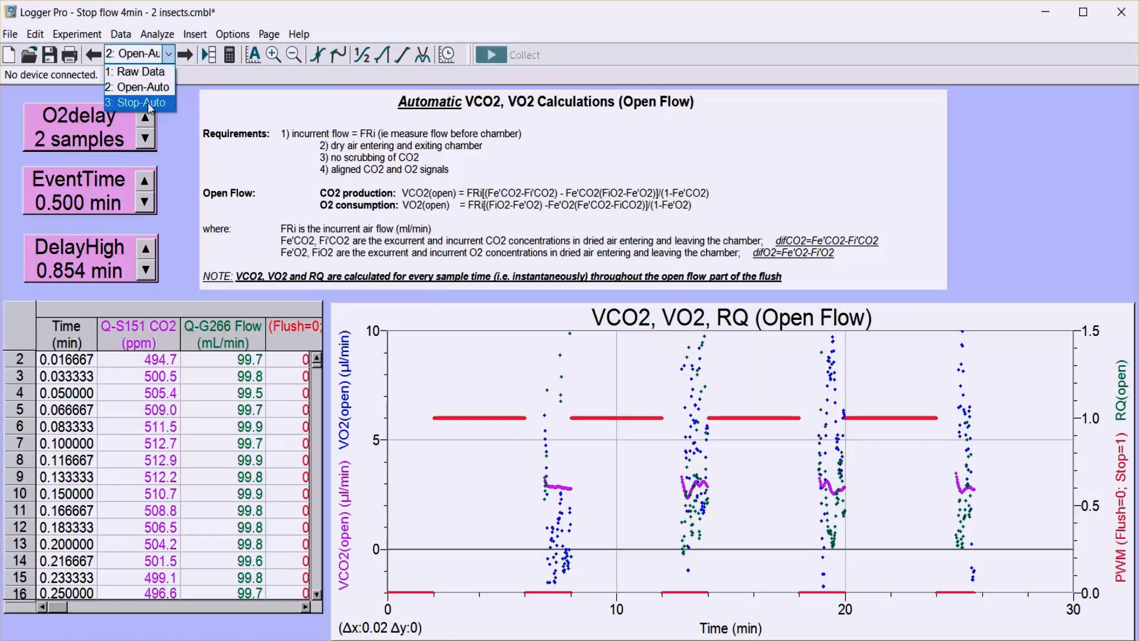
pyautogui.click(148, 103)
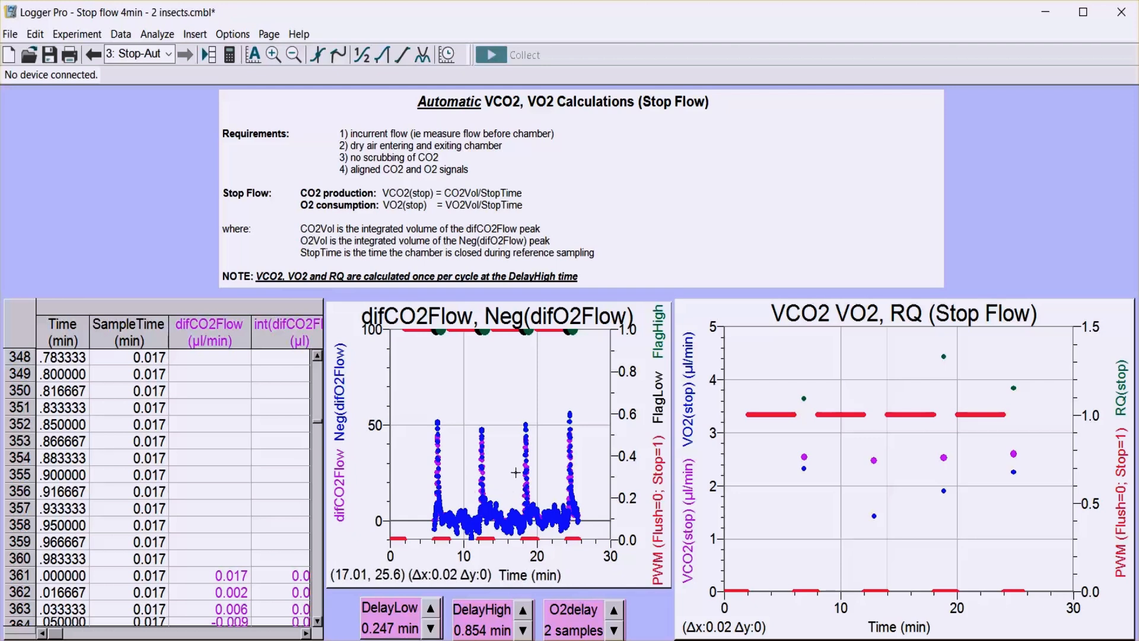
# Enlarge the difCO2Flow, Neg(difO2Flow) graph to inspect its peaks and shrink it back to its original size.
pyautogui.click(639, 354)
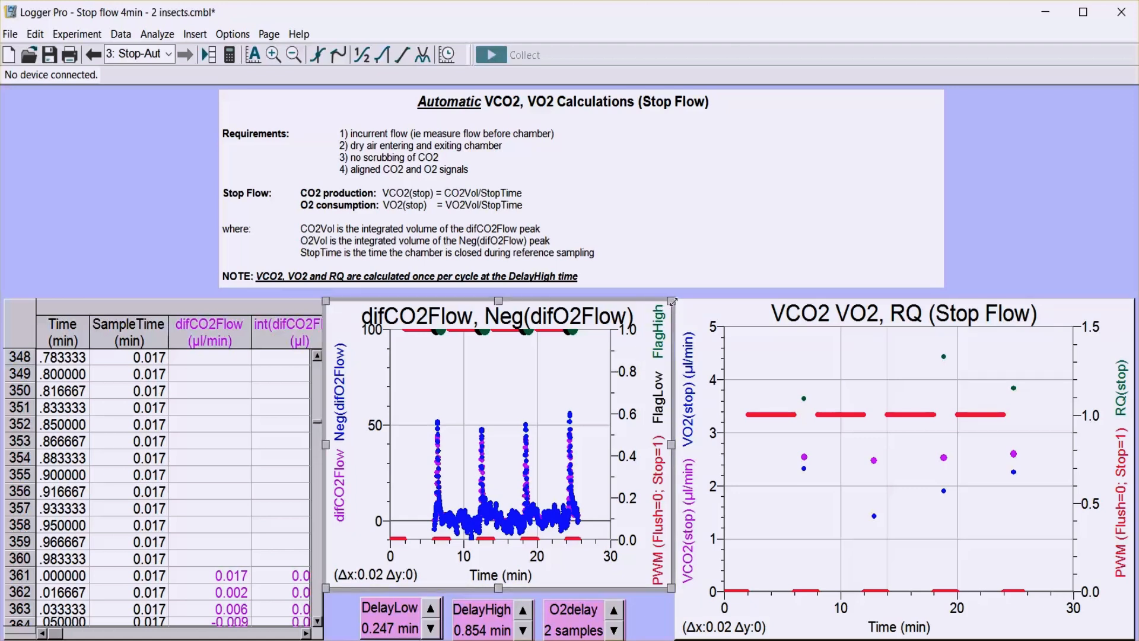
pyautogui.moveTo(717, 254); pyautogui.dragTo(902, 156)
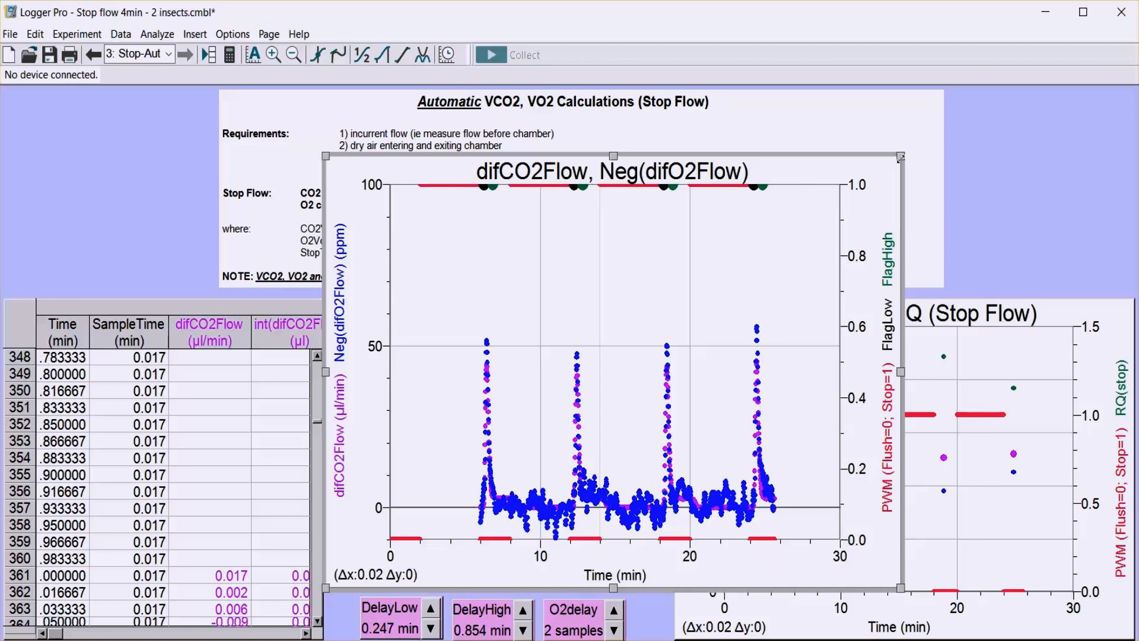
pyautogui.moveTo(803, 237); pyautogui.dragTo(672, 304)
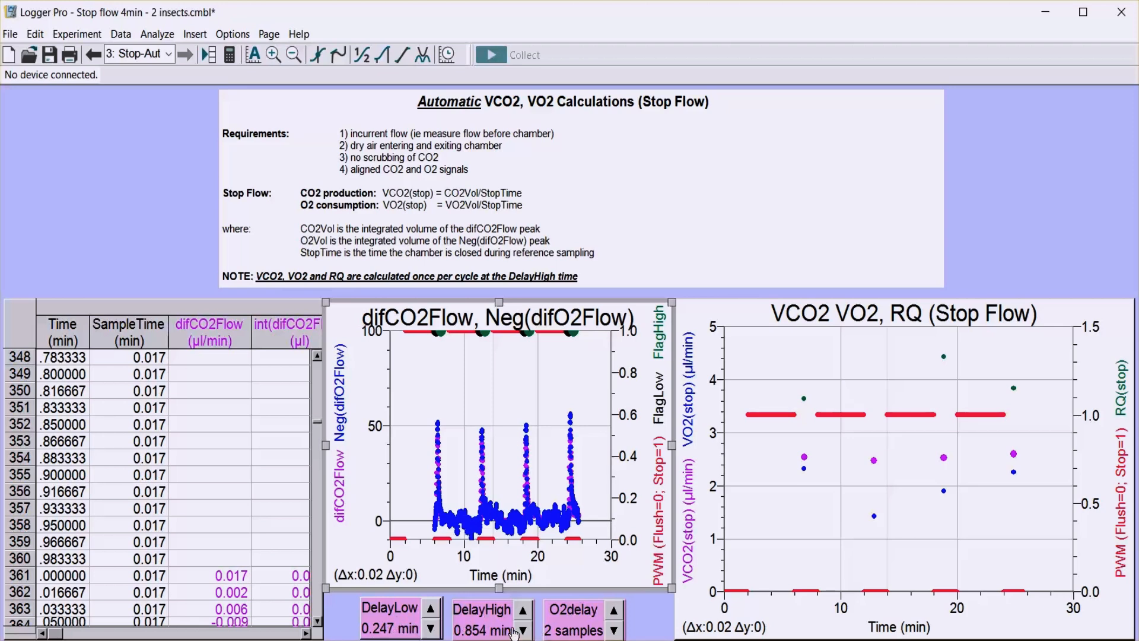
# Switch to the Raw Data page to review the raw signals and return to the Stop-Auto page.
pyautogui.click(169, 55)
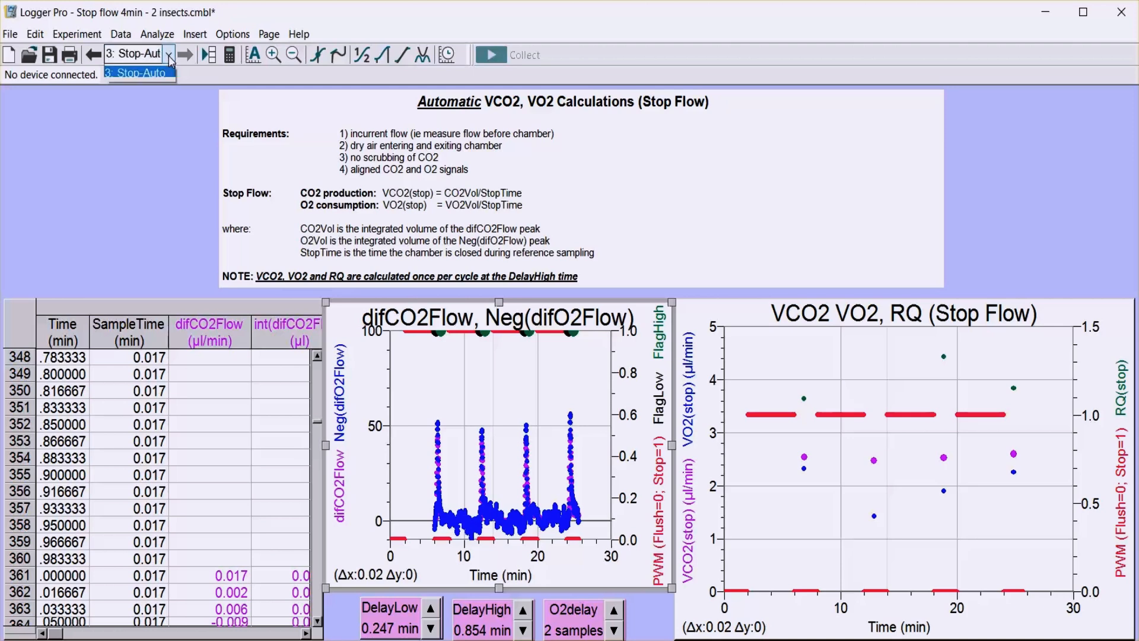
pyautogui.click(155, 81)
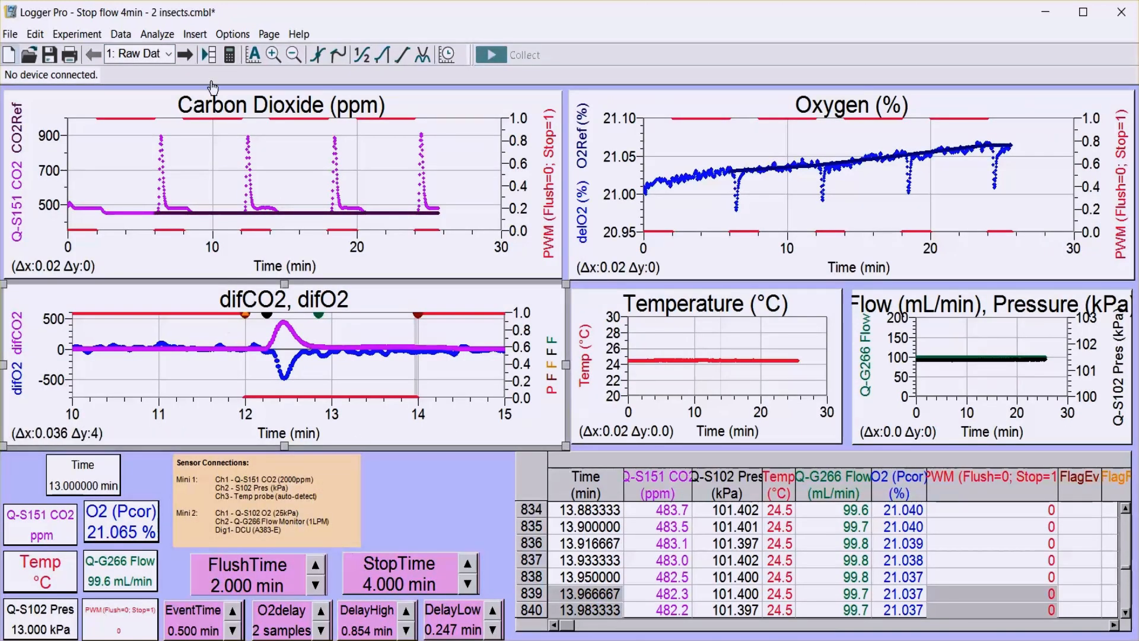
pyautogui.click(169, 55)
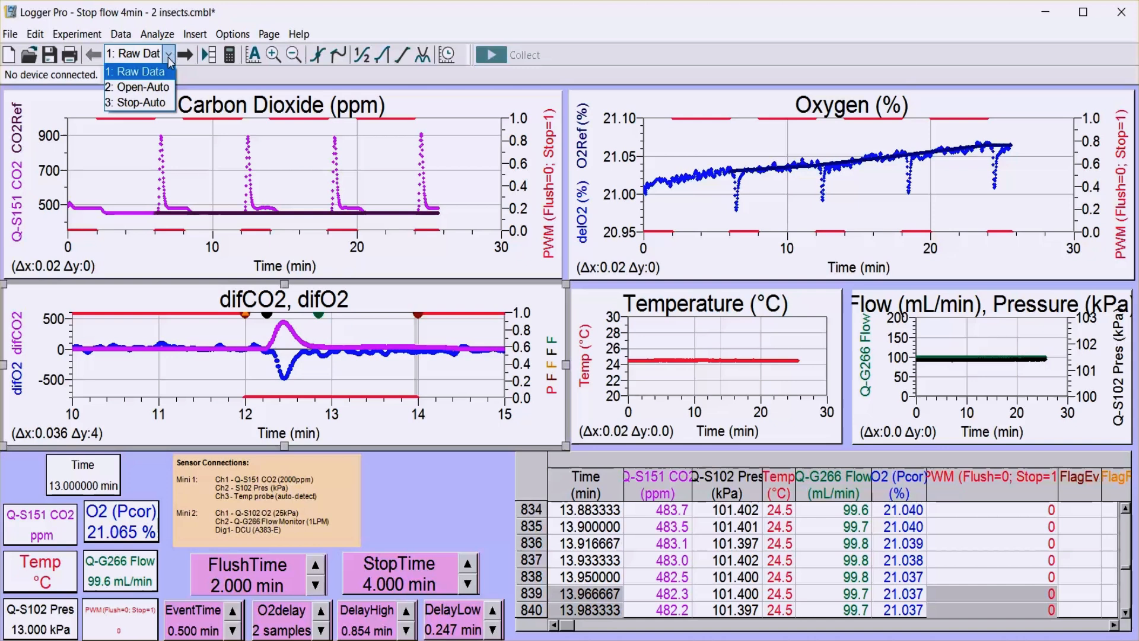
pyautogui.click(153, 103)
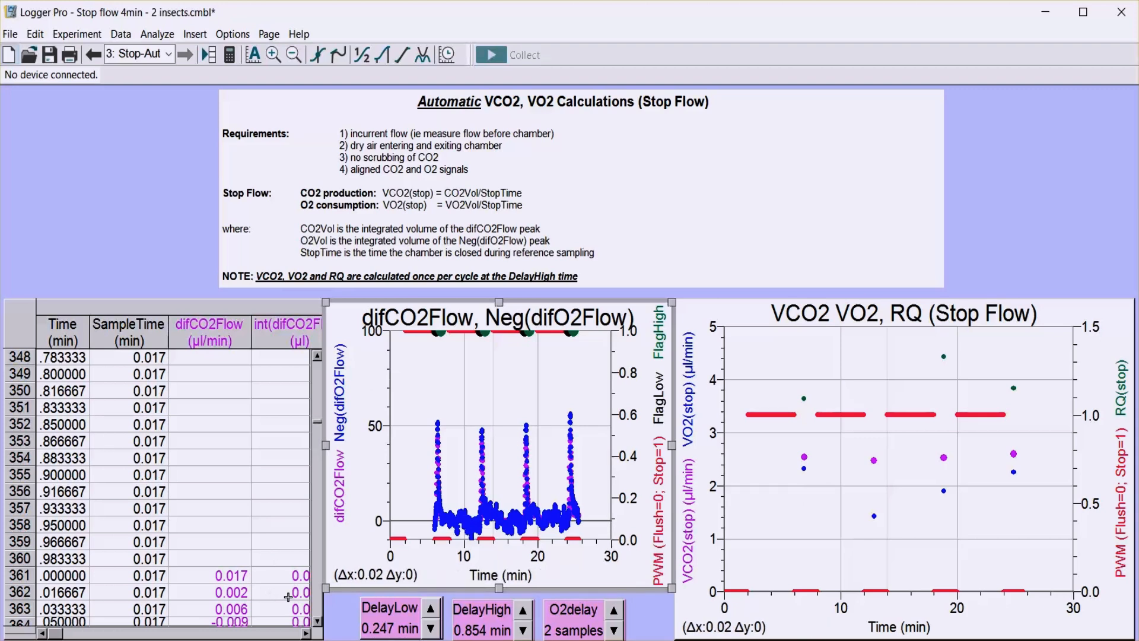
# Examine the O2VolHigh, VO2(stop) and RQ(stop) values calculated for the first cycle in the Stop-Auto data table.
pyautogui.click(306, 634)
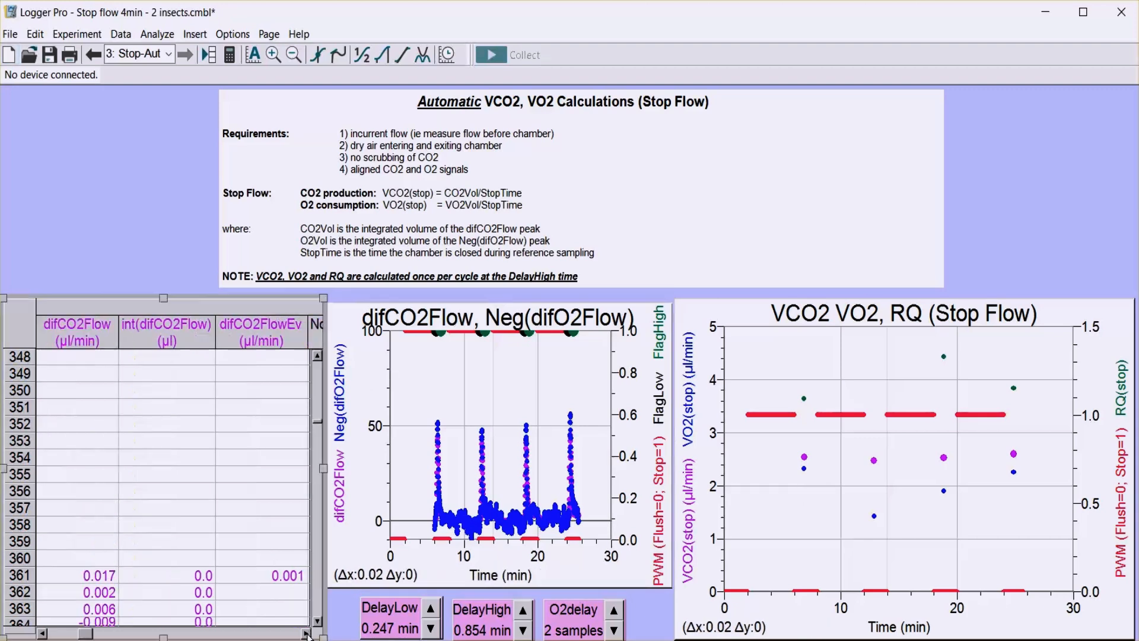
pyautogui.click(307, 634)
pyautogui.click(306, 634)
pyautogui.click(306, 633)
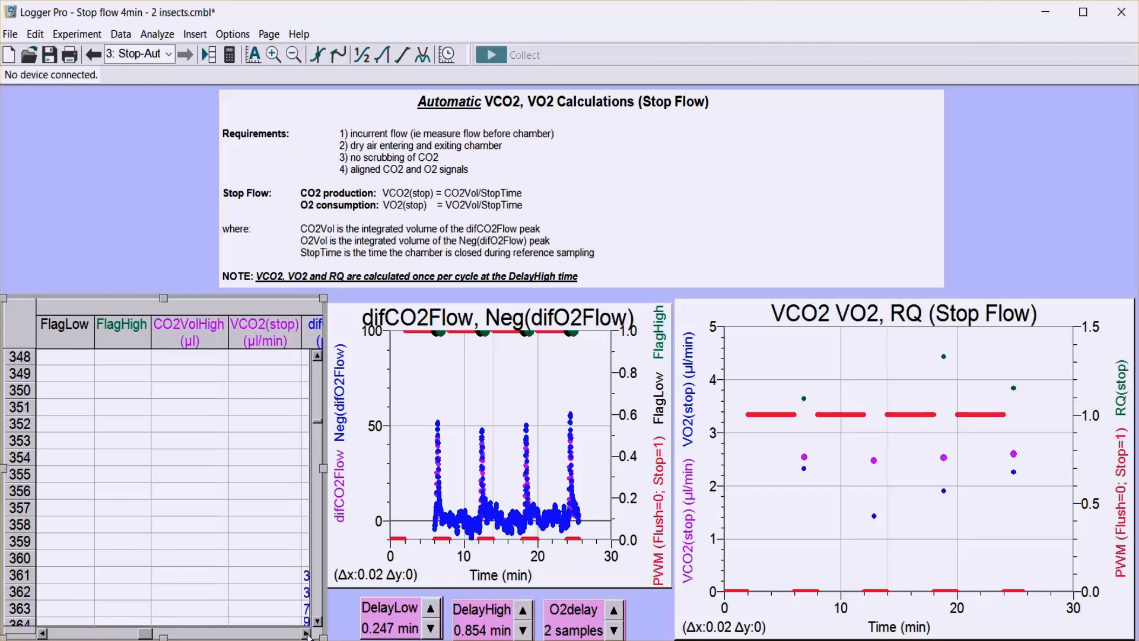
pyautogui.click(307, 633)
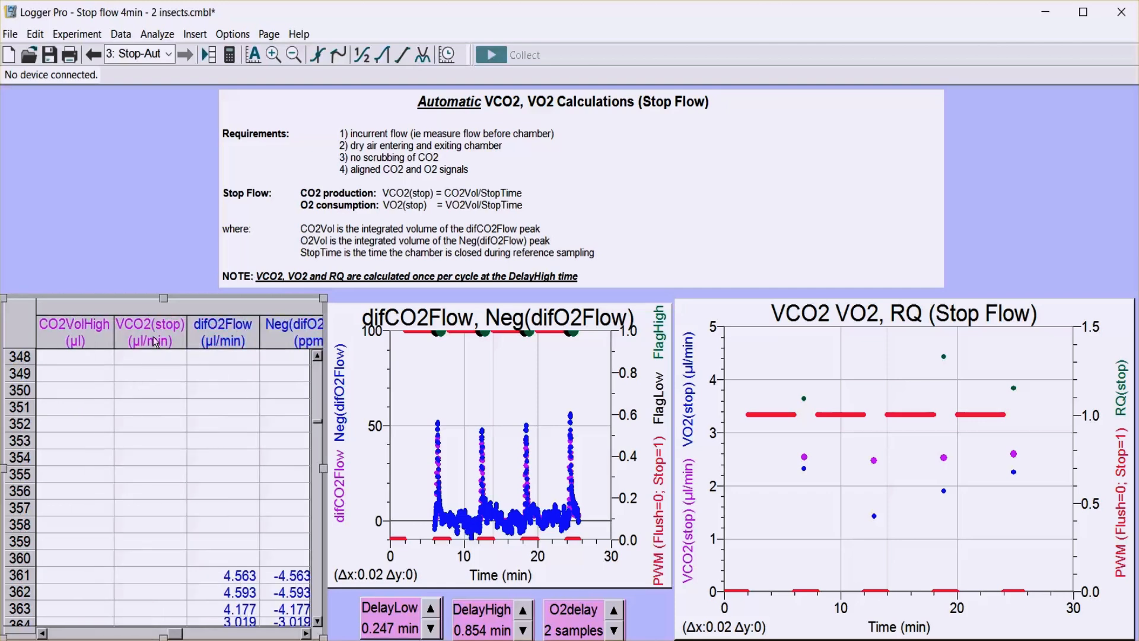
pyautogui.click(307, 634)
pyautogui.click(307, 634)
pyautogui.click(307, 634)
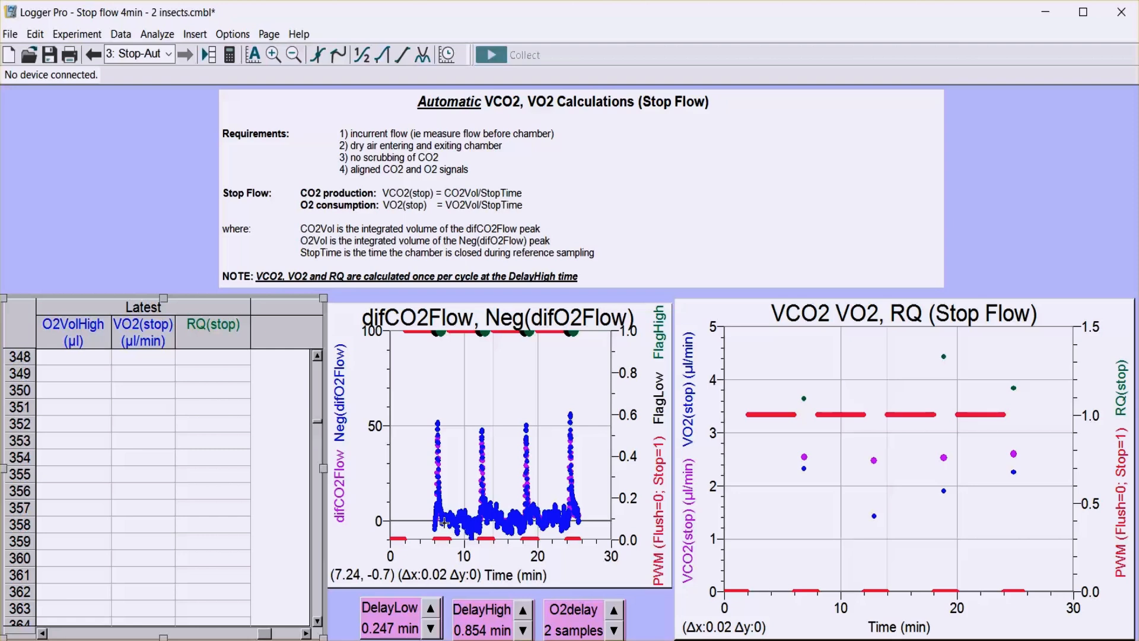
pyautogui.click(318, 479)
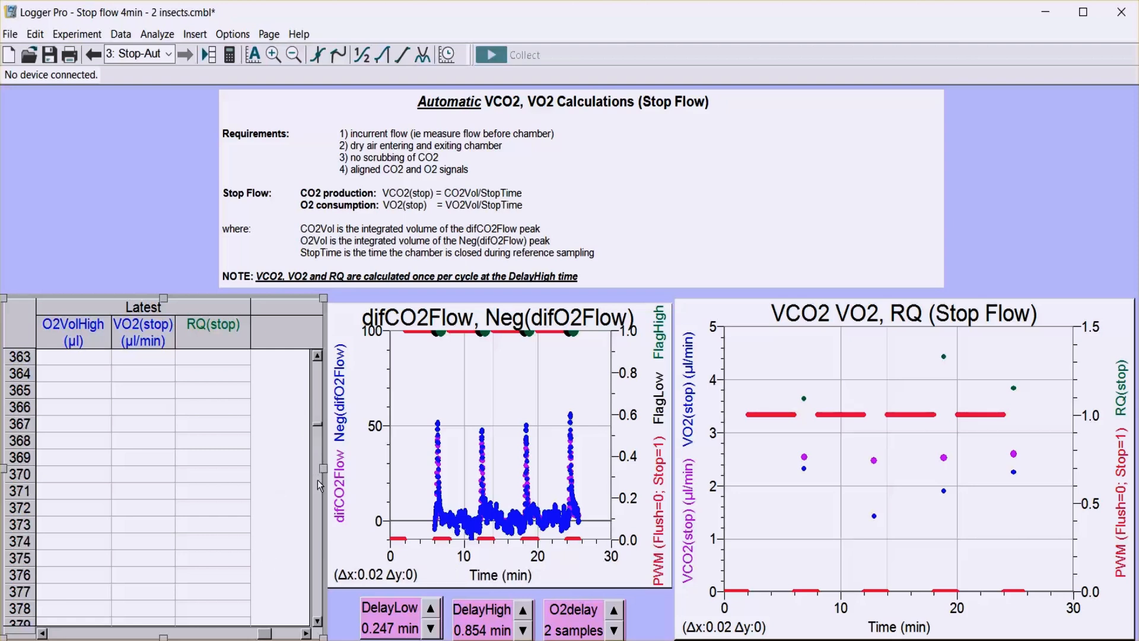
pyautogui.click(318, 479)
pyautogui.click(318, 479)
pyautogui.click(318, 479)
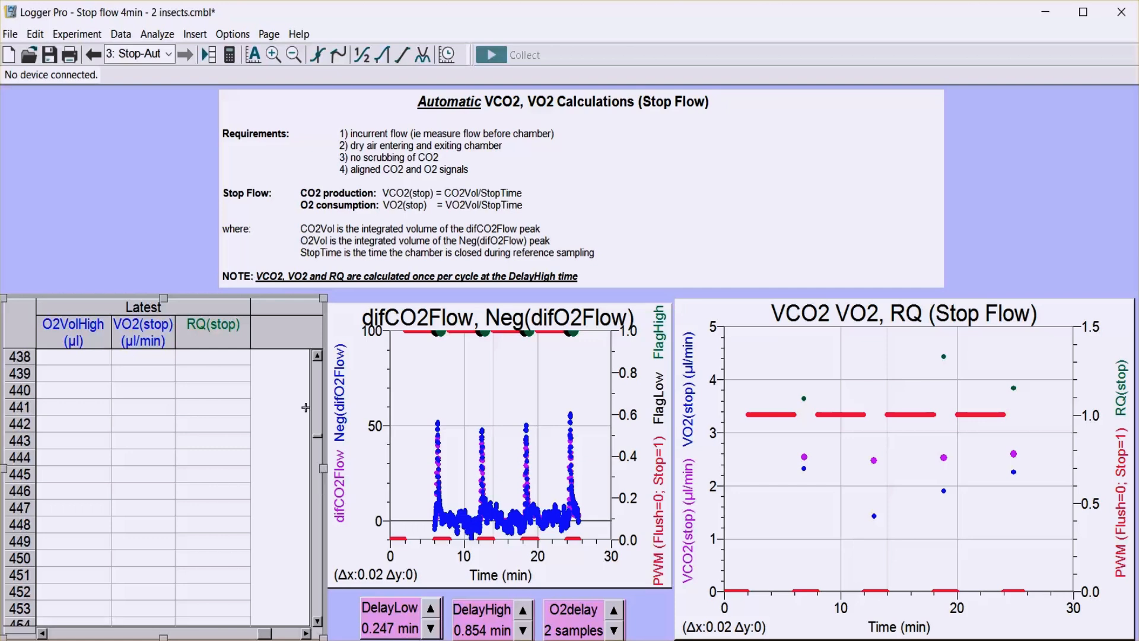
pyautogui.click(317, 383)
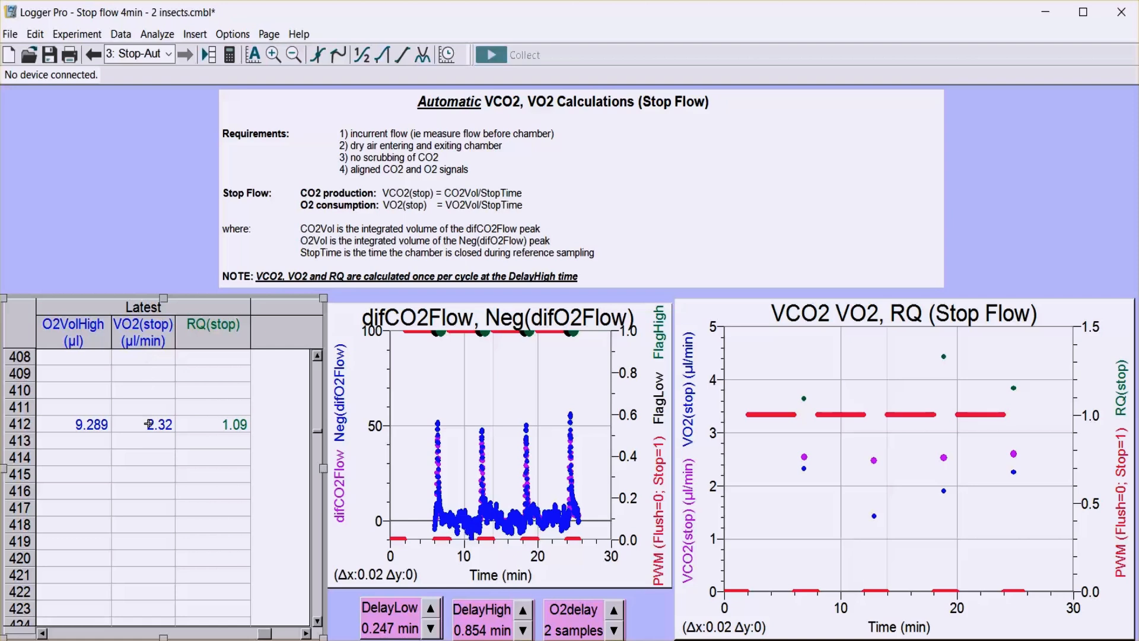
# View the CO2VolHigh and VCO2(stop) values for the first cycle in the data table.
pyautogui.click(43, 632)
pyautogui.click(43, 633)
pyautogui.click(42, 633)
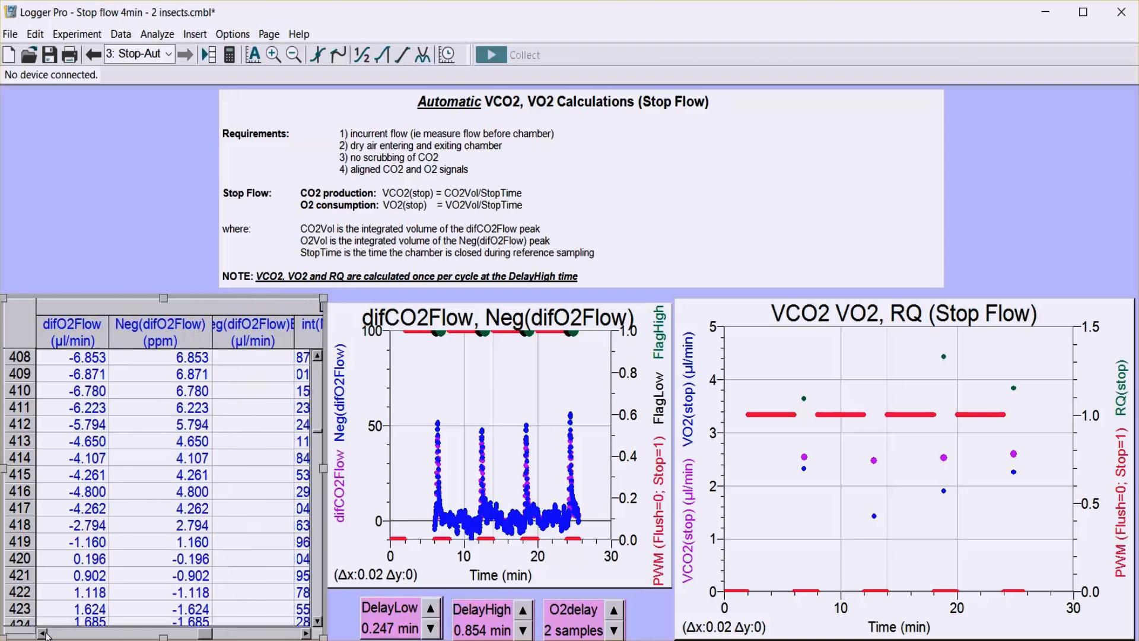
pyautogui.click(43, 632)
pyautogui.click(43, 633)
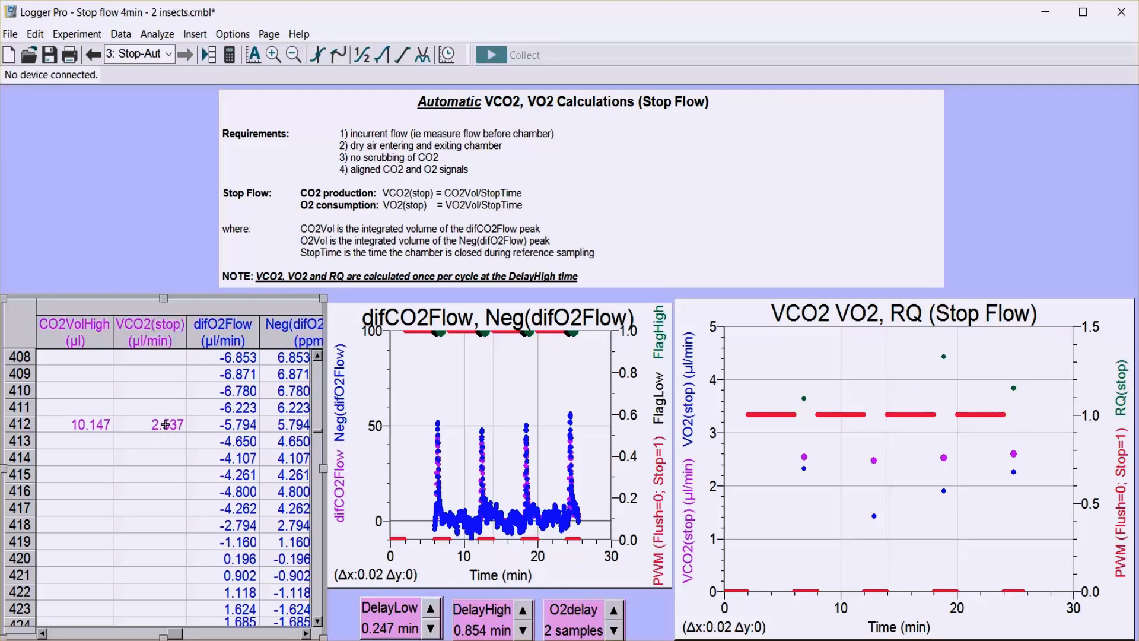
# Export the data as a CSV file named "stop flow test" into the data files folder.
pyautogui.click(10, 35)
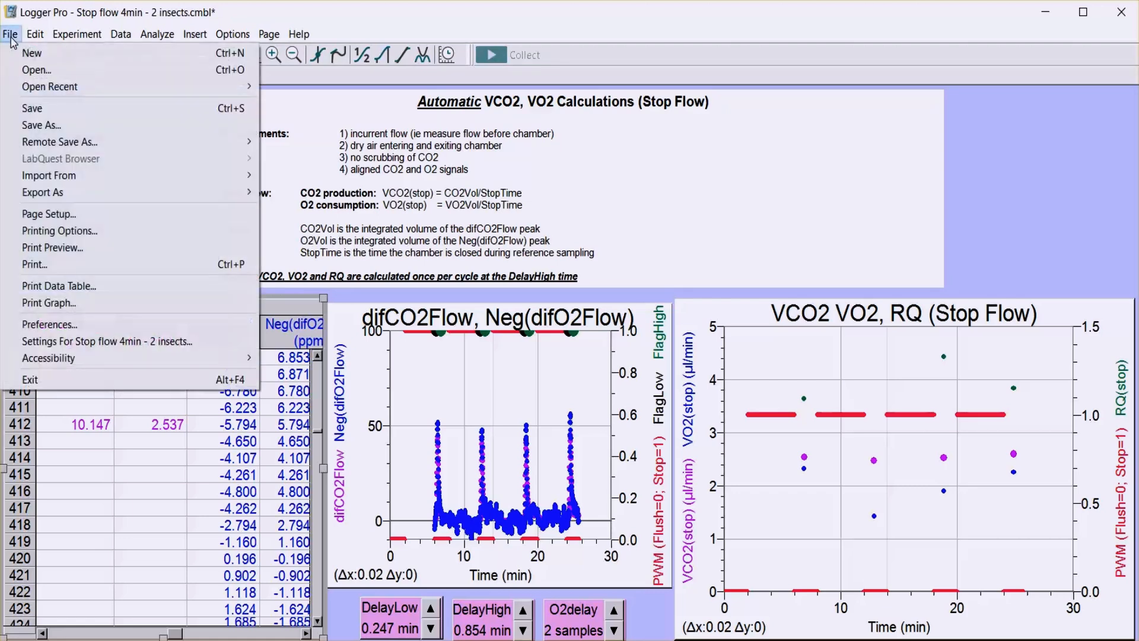
pyautogui.moveTo(49, 196)
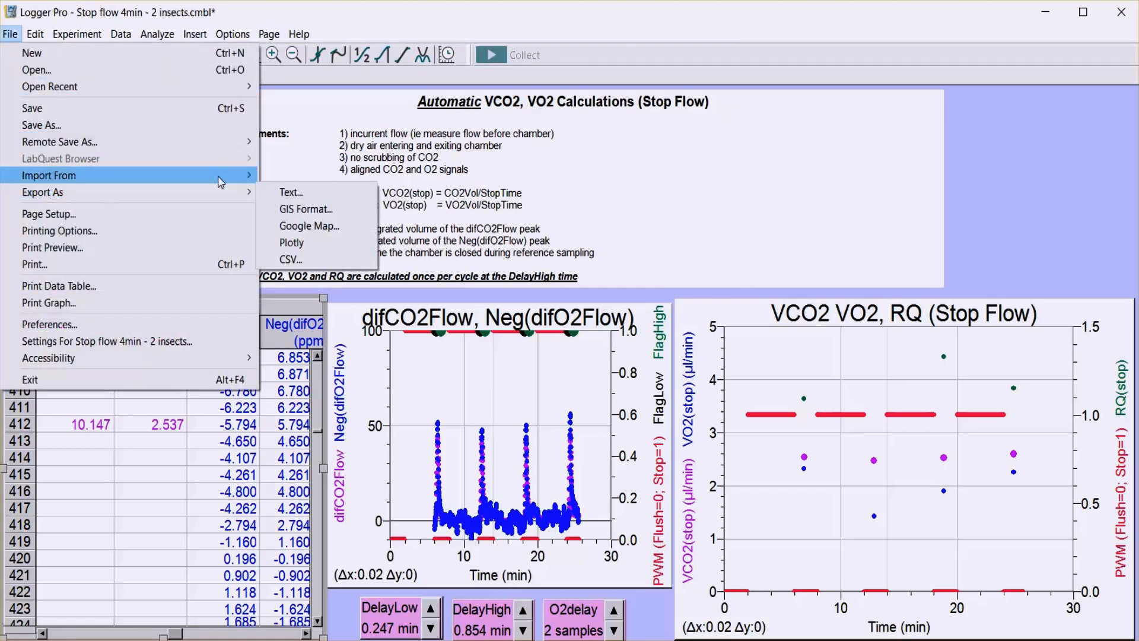
pyautogui.click(300, 261)
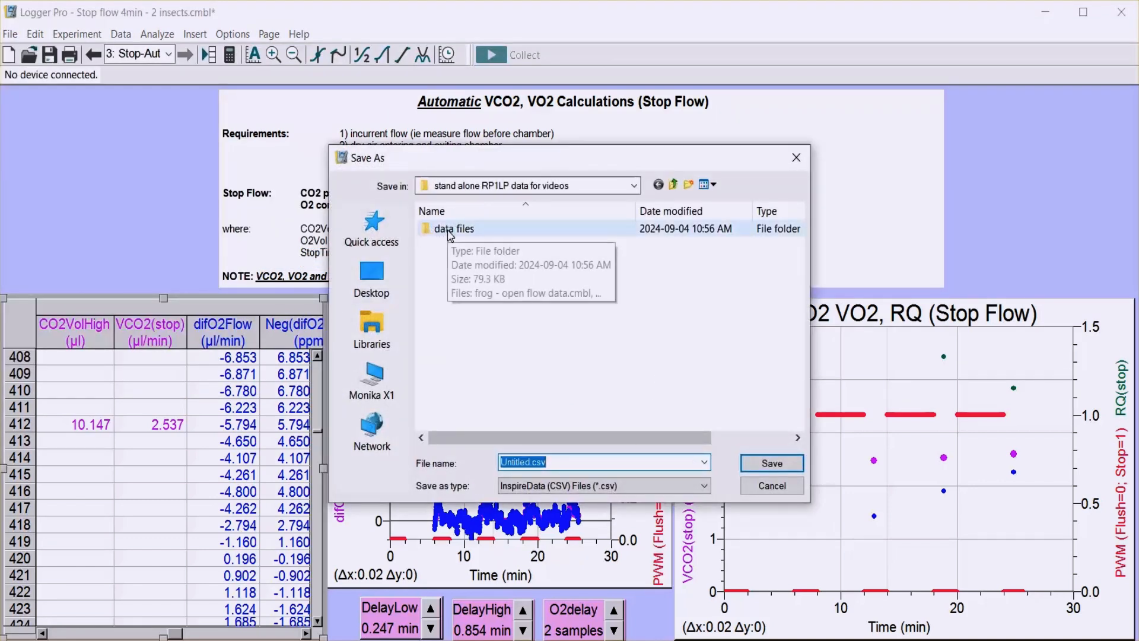
pyautogui.doubleClick(450, 229)
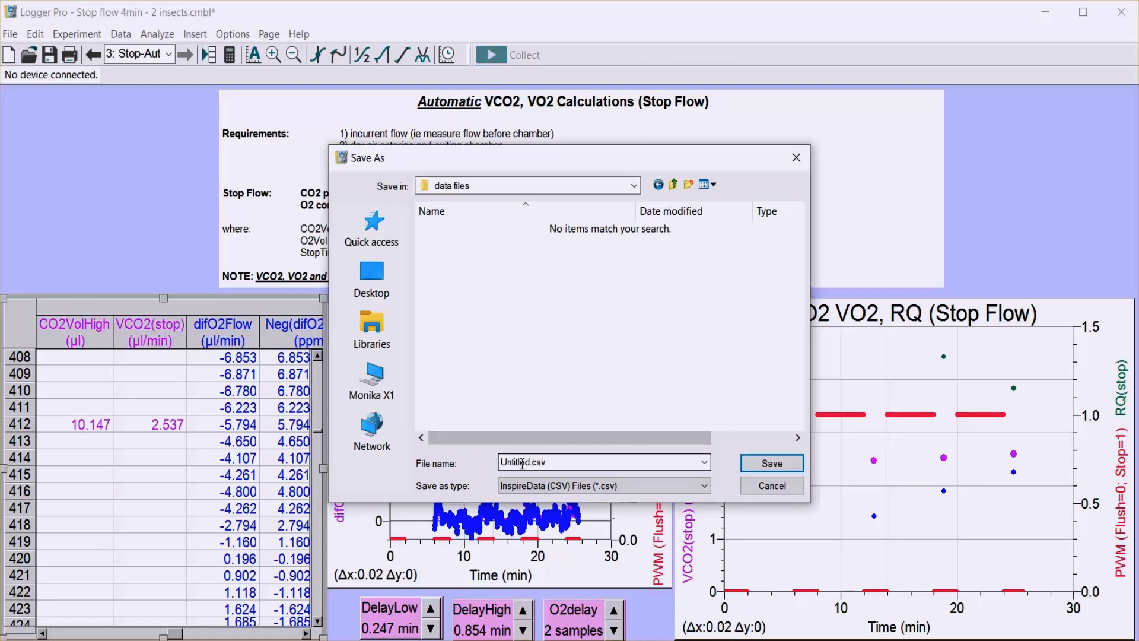
pyautogui.doubleClick(530, 460)
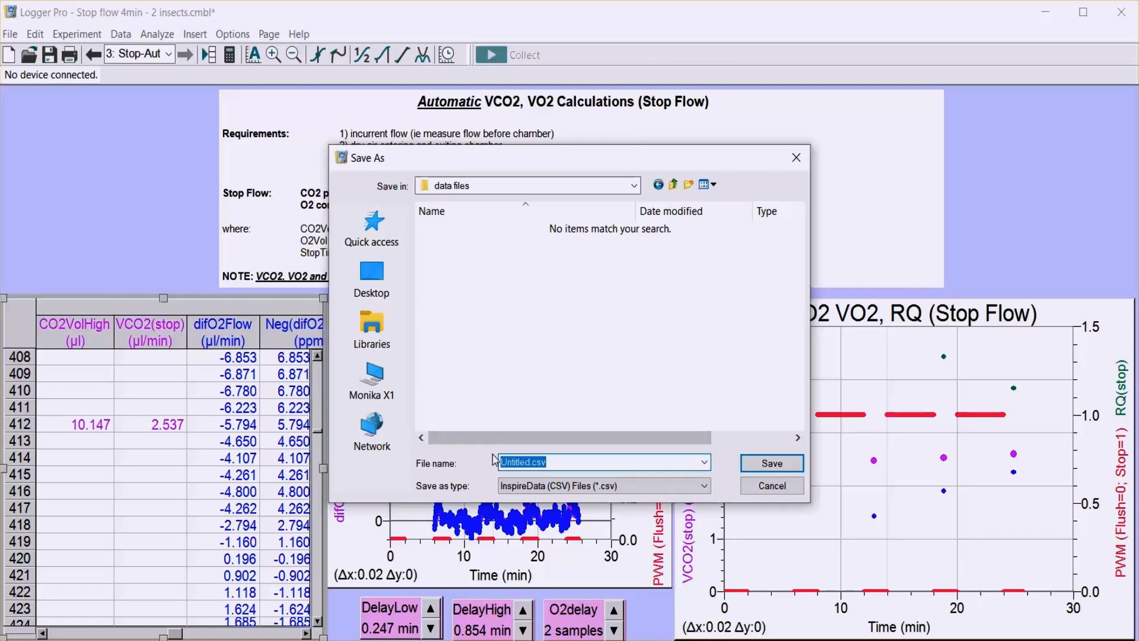
pyautogui.write('stop flow')
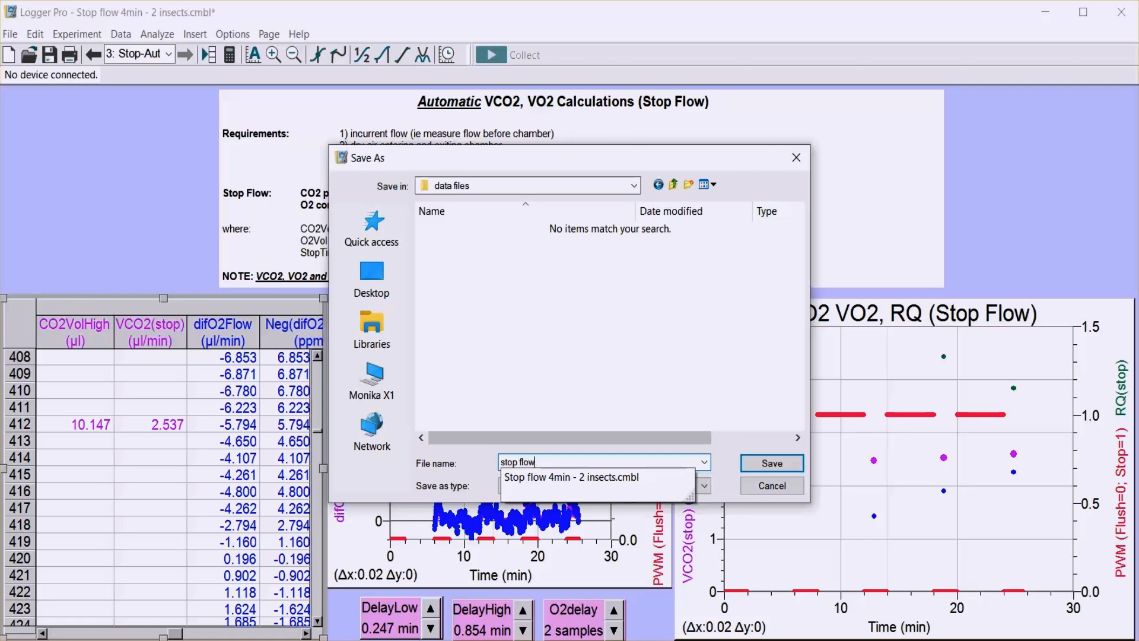
pyautogui.write(' test')
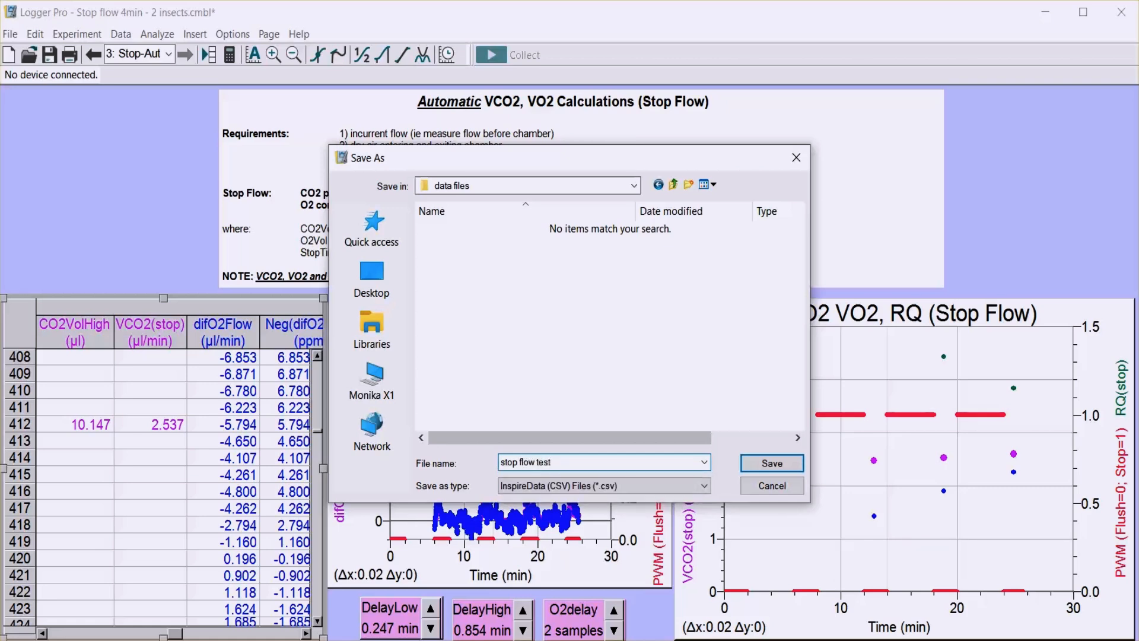
pyautogui.click(764, 465)
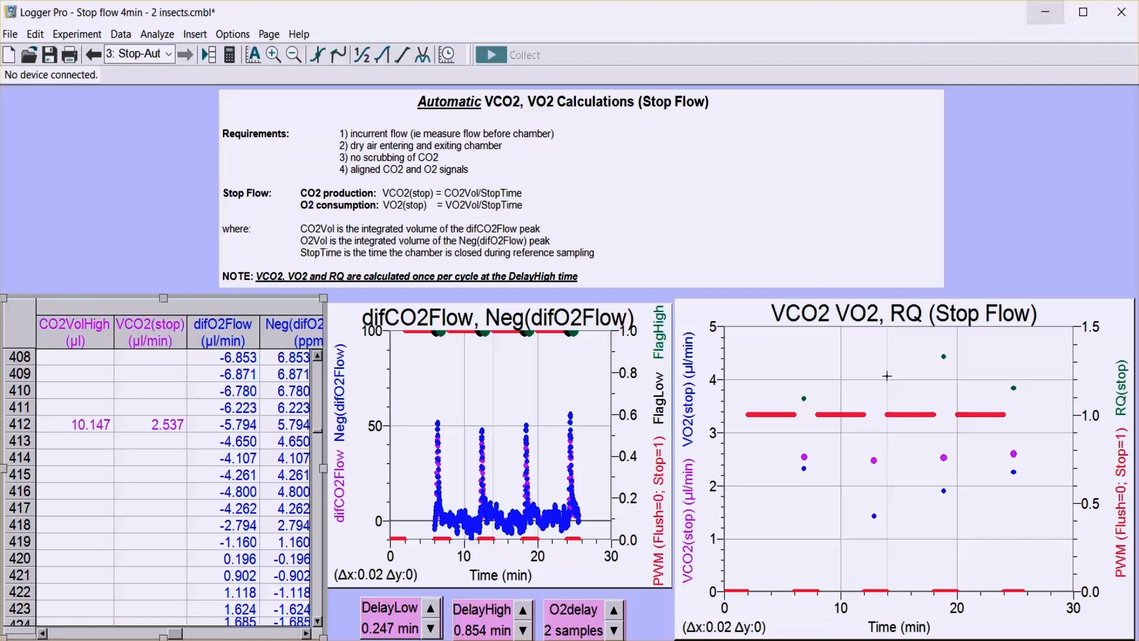
# Switch to File Explorer, open stop flow test.csv in Excel with the default data conversions, and enlarge and reposition the Excel window.
pyautogui.hotkey('alt', 'Tab')
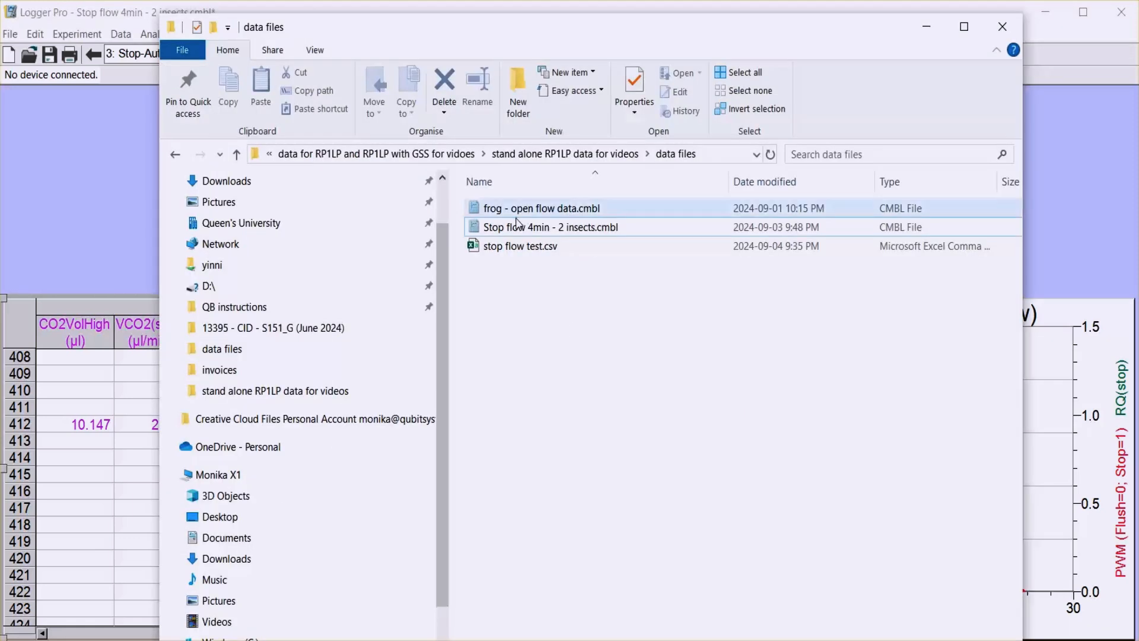
pyautogui.click(513, 252)
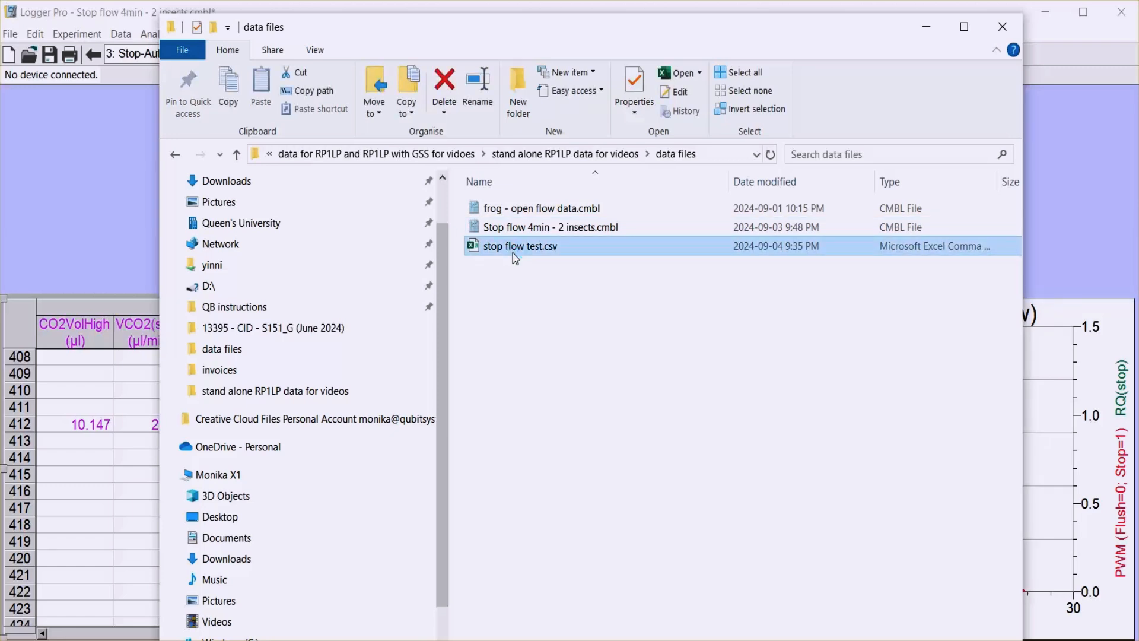
pyautogui.doubleClick(512, 252)
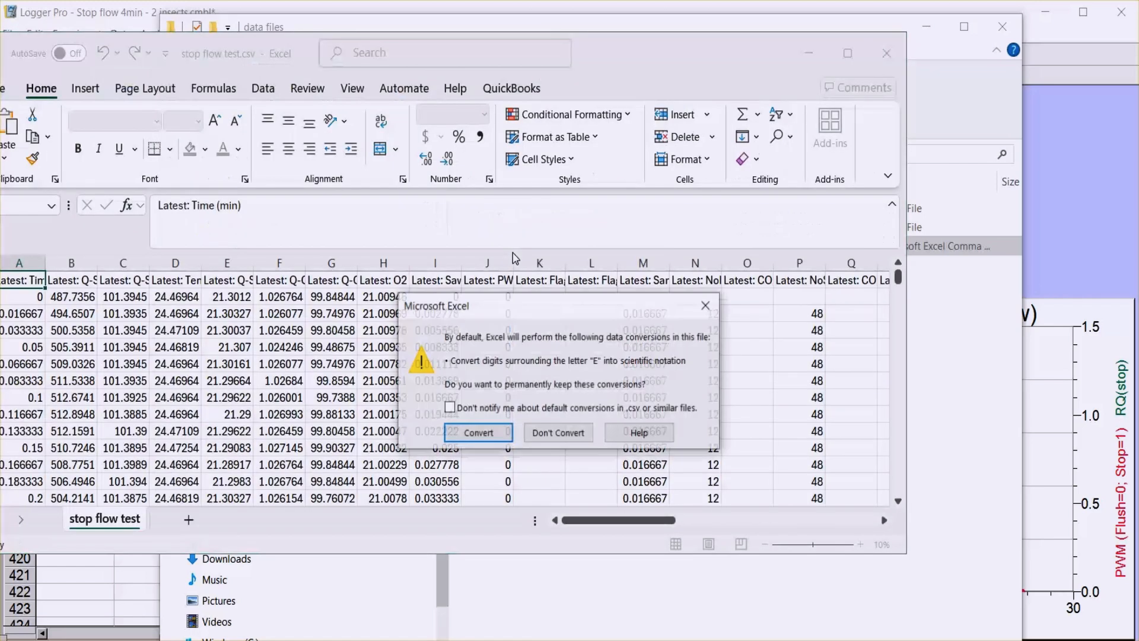
pyautogui.click(482, 434)
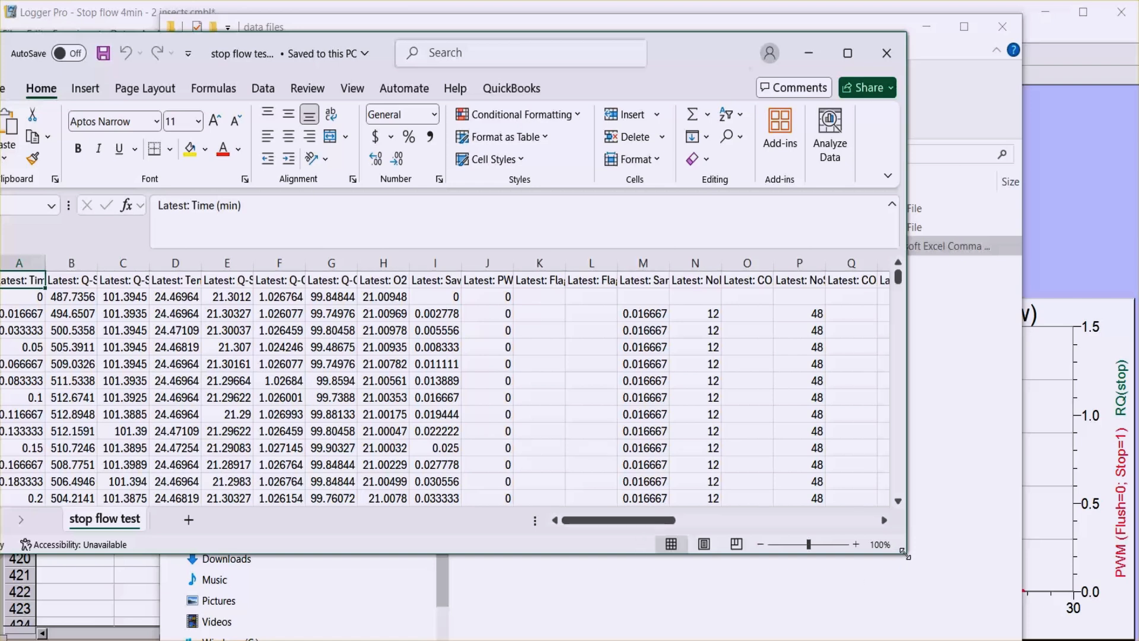
pyautogui.moveTo(905, 556); pyautogui.dragTo(993, 639)
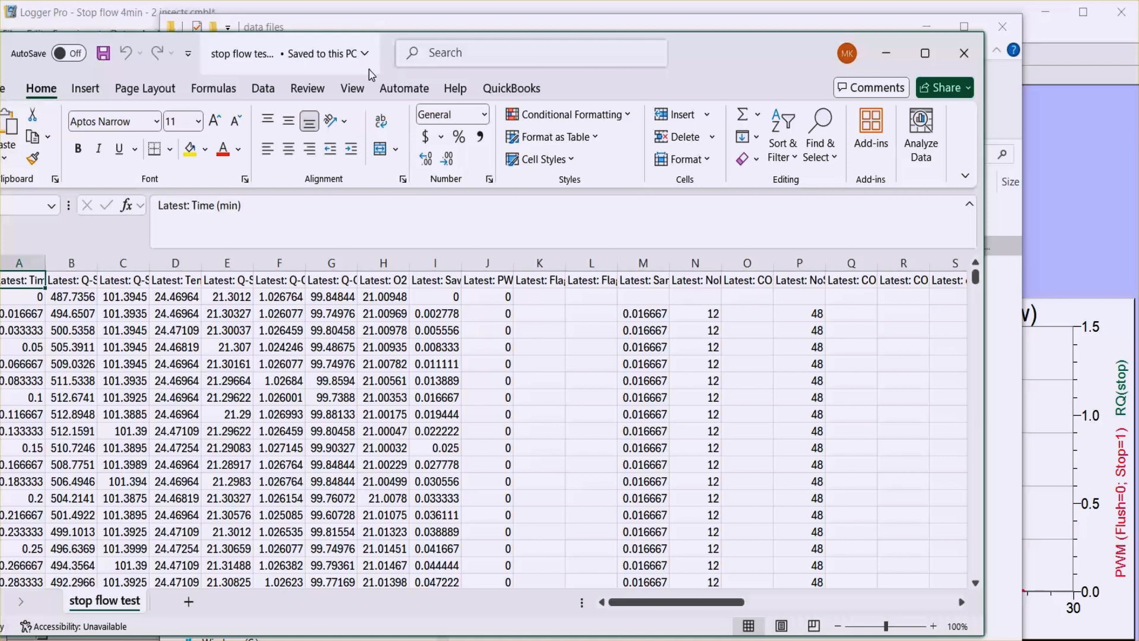
pyautogui.moveTo(368, 72); pyautogui.dragTo(404, 74)
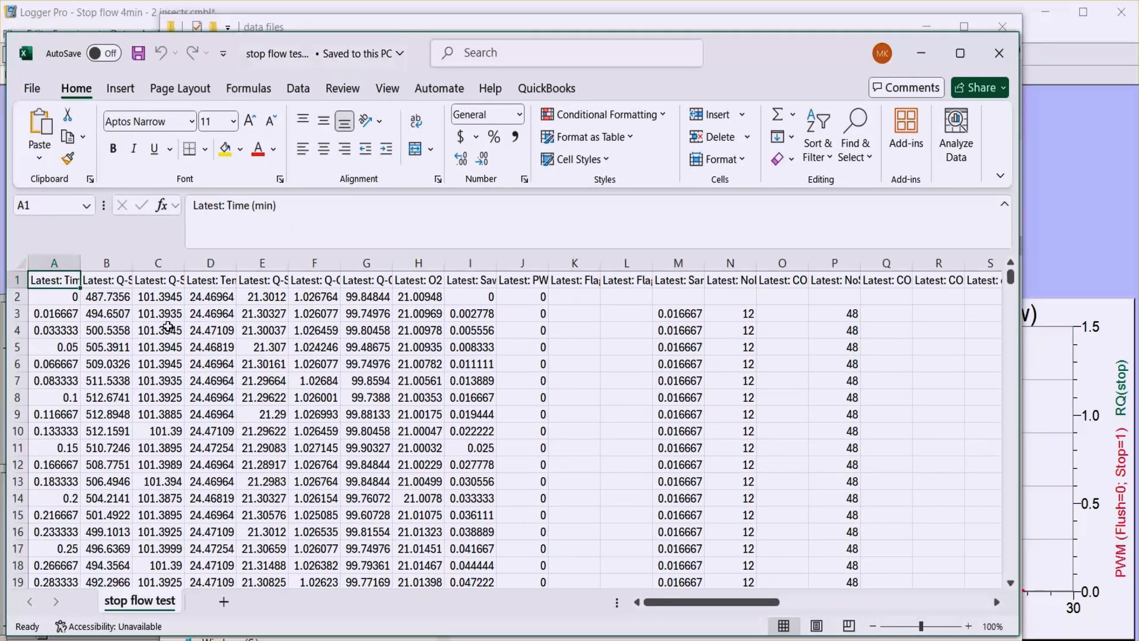
# Widen all worksheet columns together until their header names are readable, and clear the full-sheet selection.
pyautogui.click(20, 262)
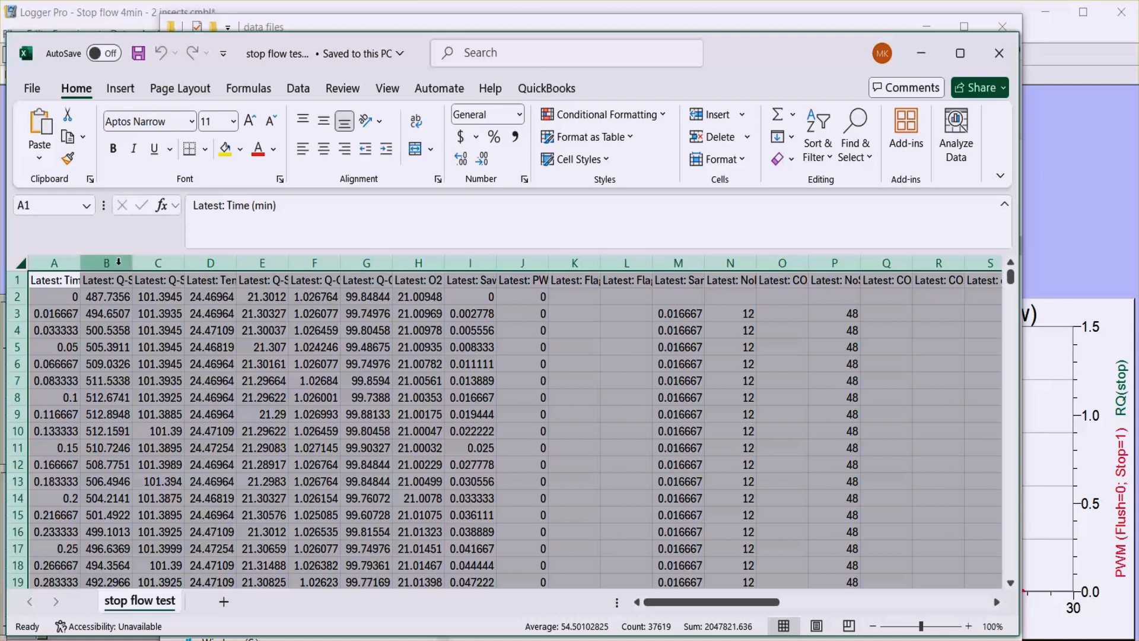
pyautogui.moveTo(133, 261); pyautogui.dragTo(227, 256)
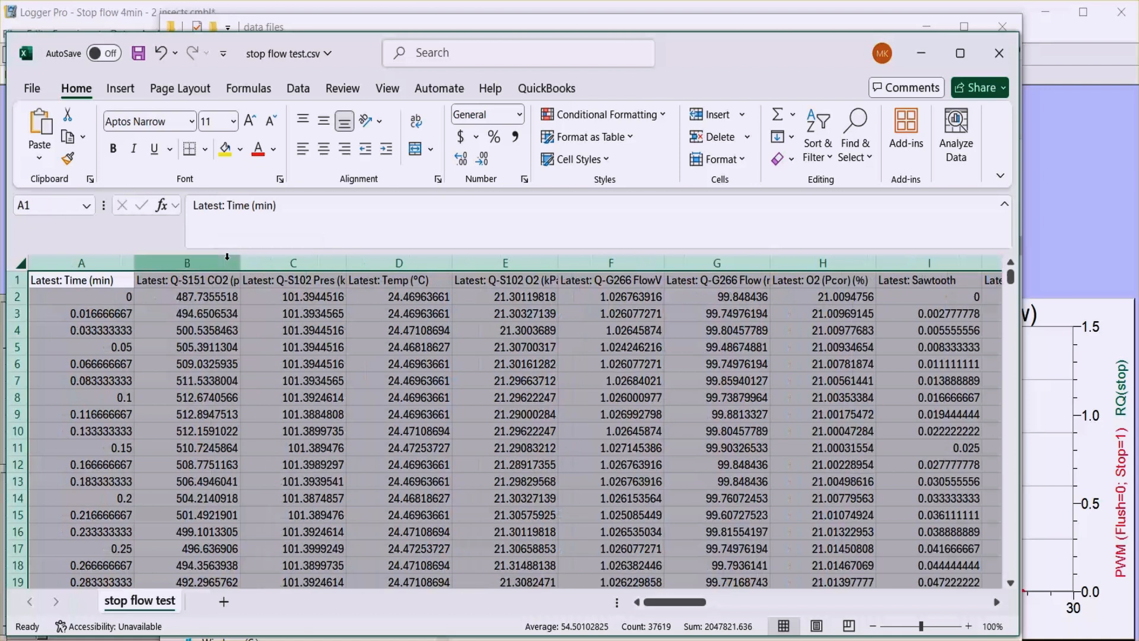
pyautogui.moveTo(346, 260); pyautogui.dragTo(368, 258)
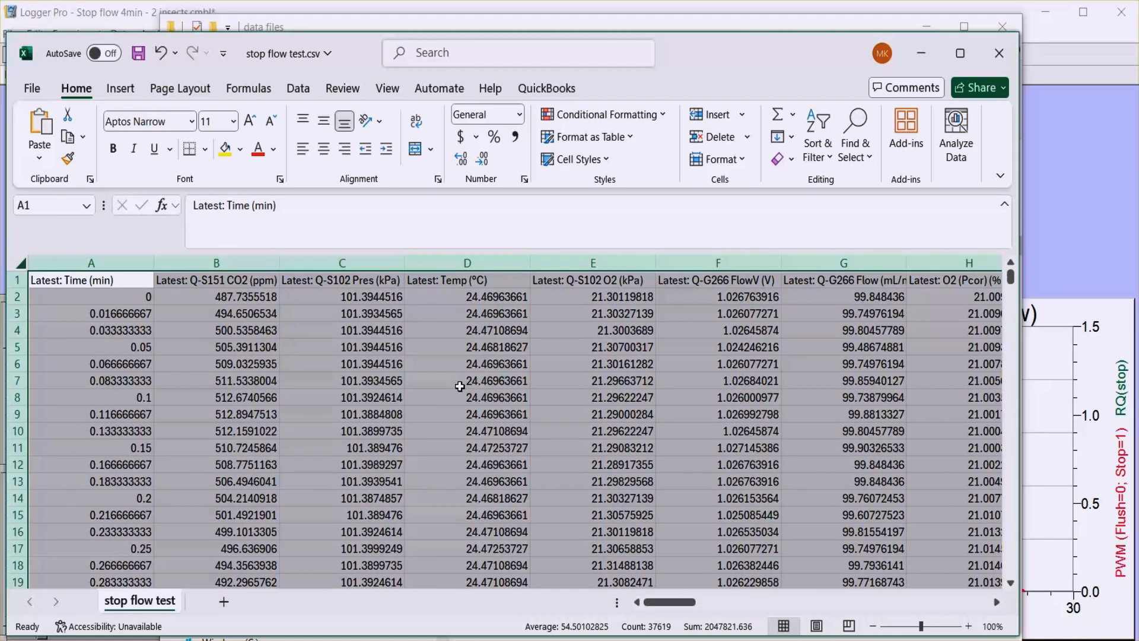
pyautogui.click(848, 472)
# Find the stop-flow result columns at the end of the worksheet and select the VO2(stop) column AR.
pyautogui.click(847, 603)
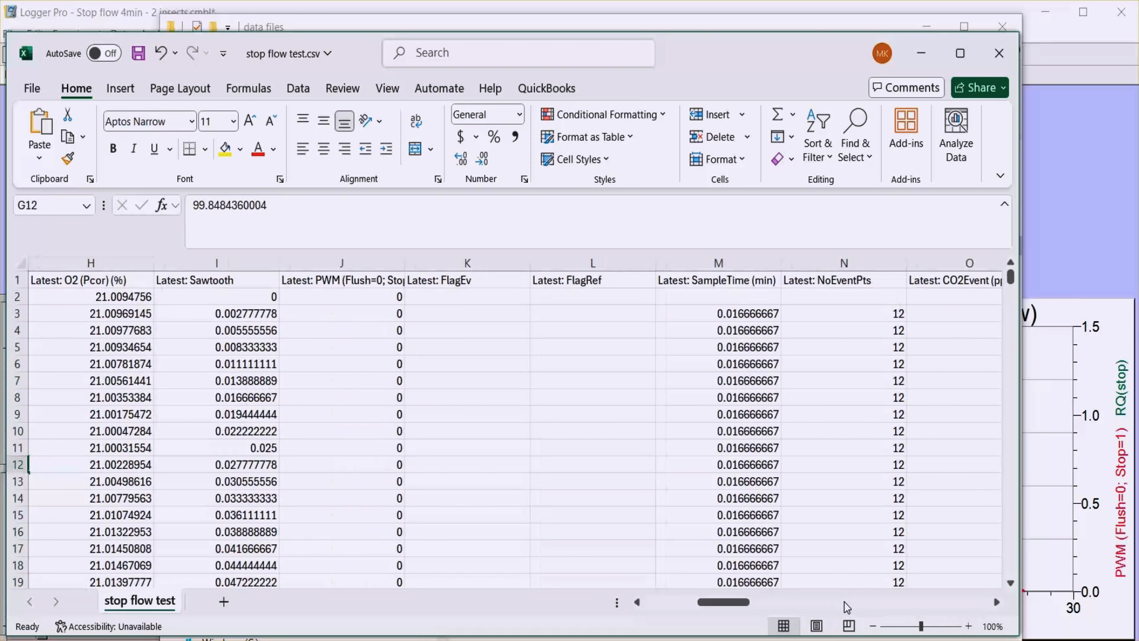
pyautogui.click(847, 603)
pyautogui.click(847, 603)
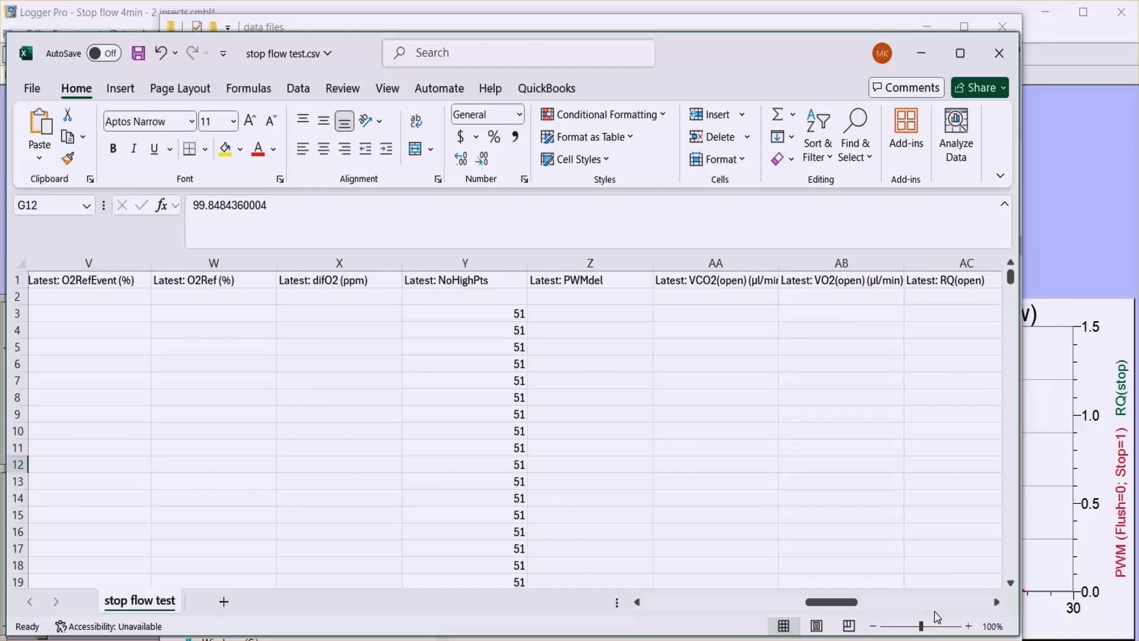
pyautogui.click(997, 603)
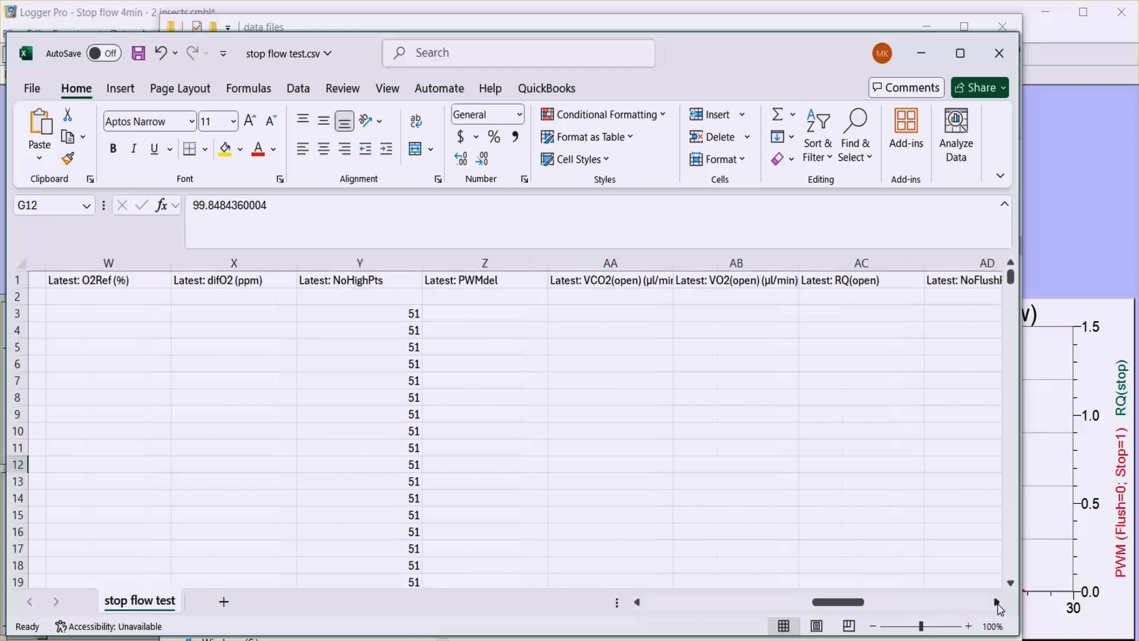
pyautogui.moveTo(997, 603); pyautogui.dragTo(997, 602)
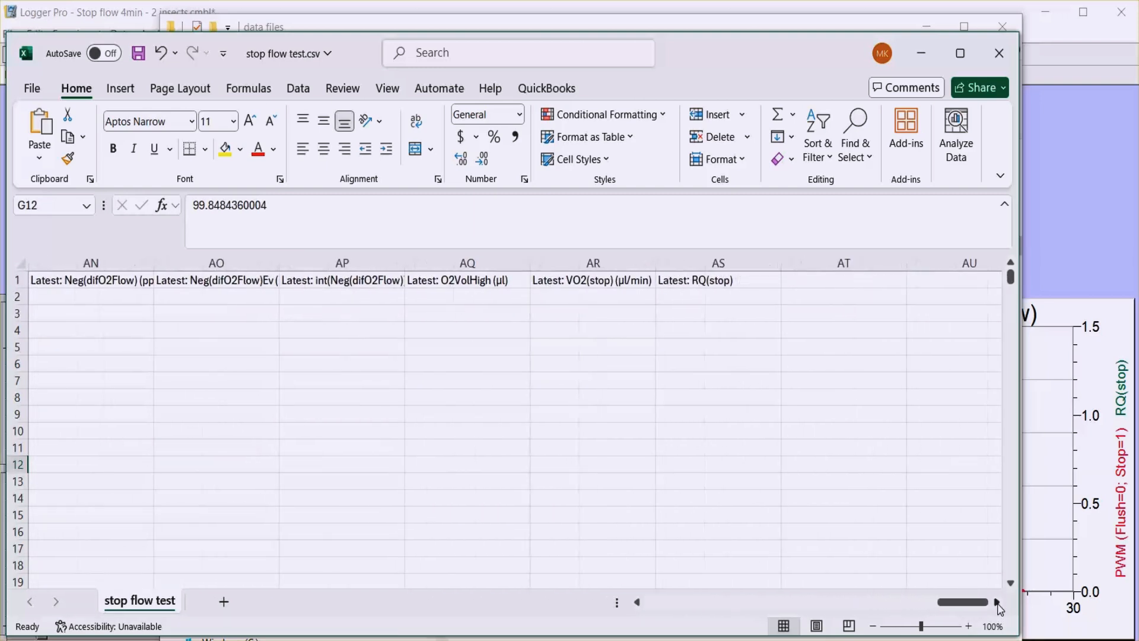
pyautogui.click(624, 262)
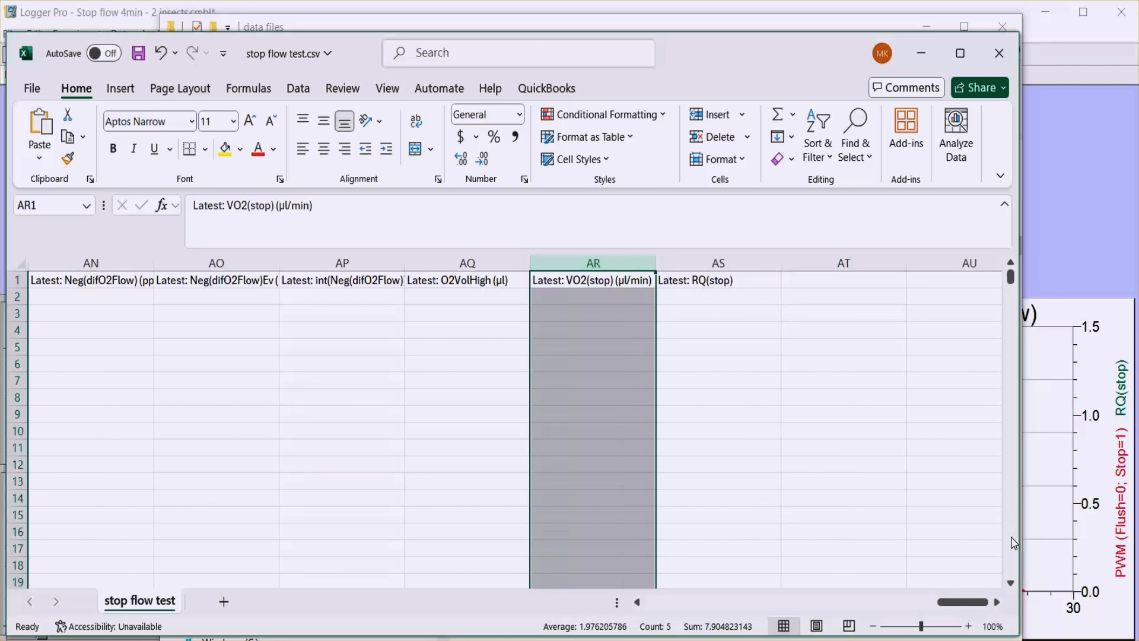
# Examine the VO2(stop) and RQ(stop) columns down the worksheet to find the rows holding each cycle's calculated values.
pyautogui.scroll(-12, 1012, 542)
pyautogui.scroll(-20, 1013, 542)
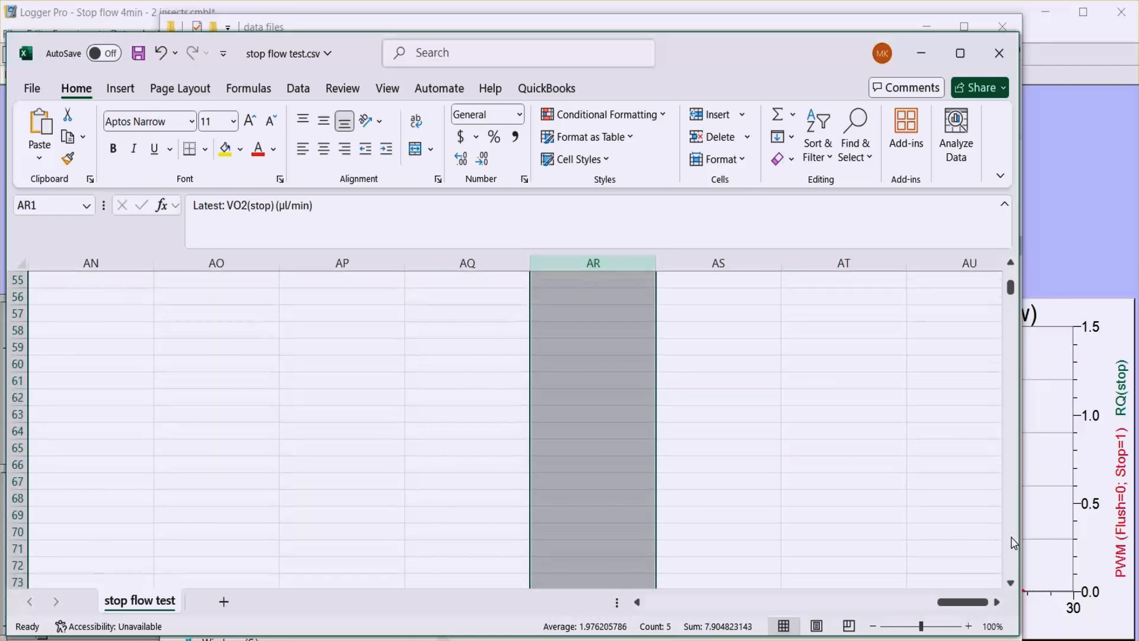
pyautogui.scroll(-16, 1013, 542)
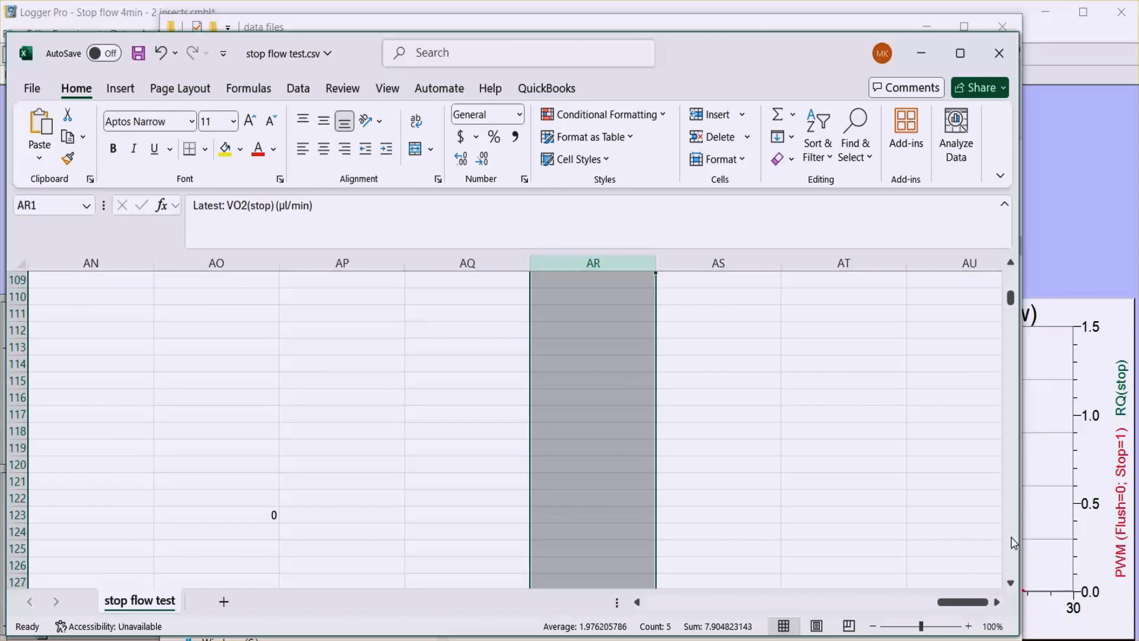
pyautogui.scroll(-15, 1013, 542)
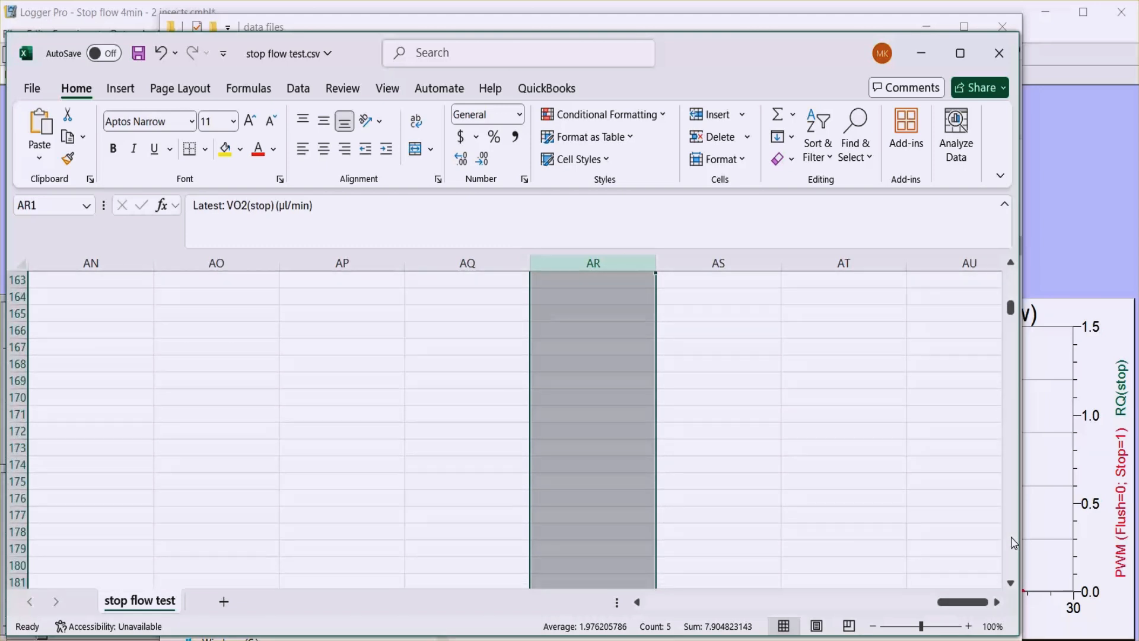
pyautogui.scroll(-20, 1014, 543)
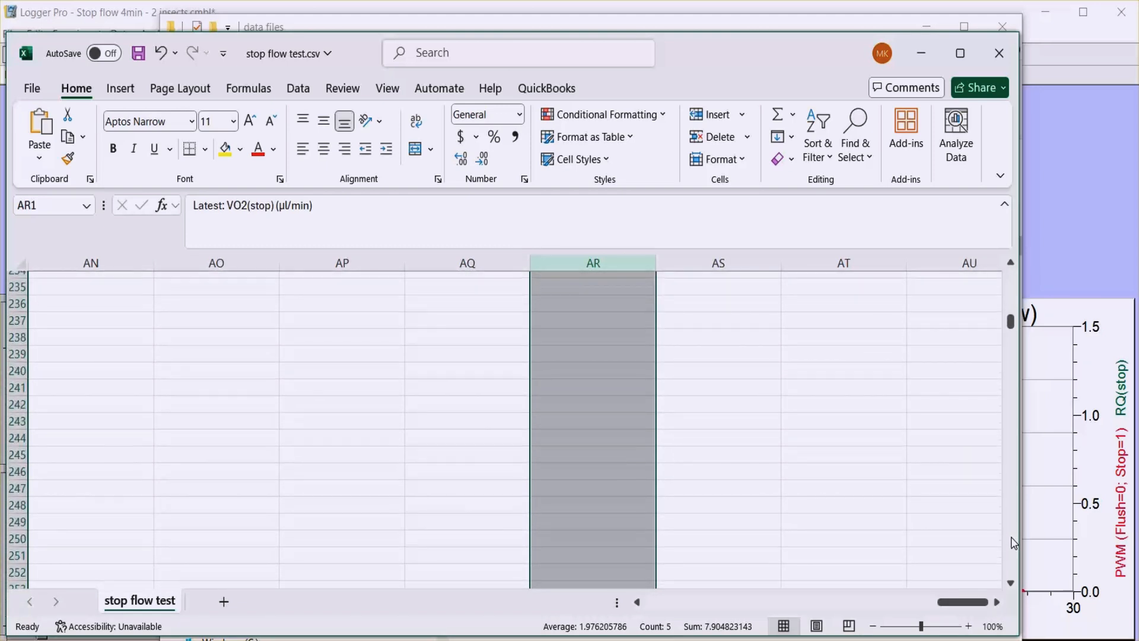
pyautogui.scroll(-20, 1014, 543)
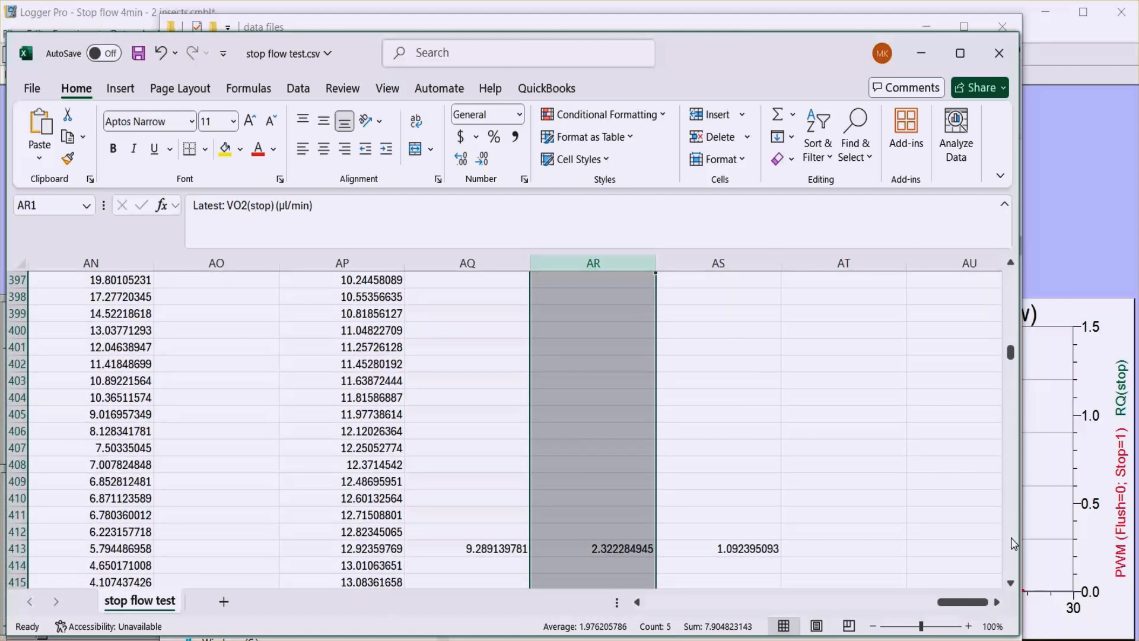
pyautogui.click(1010, 583)
pyautogui.click(1010, 585)
pyautogui.click(1011, 583)
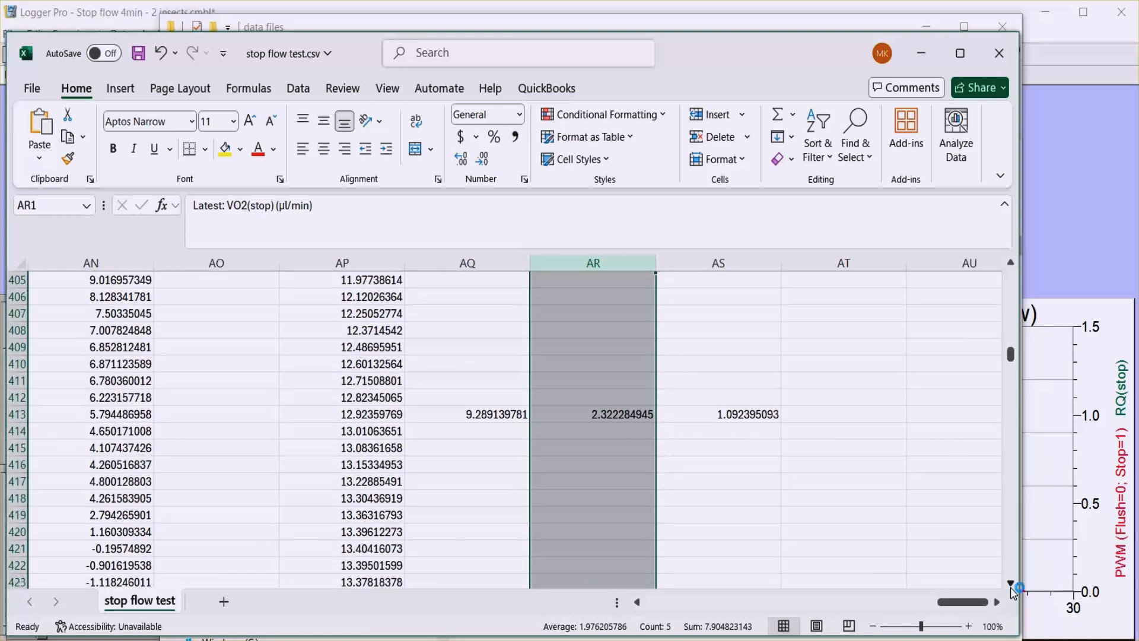
pyautogui.click(1010, 584)
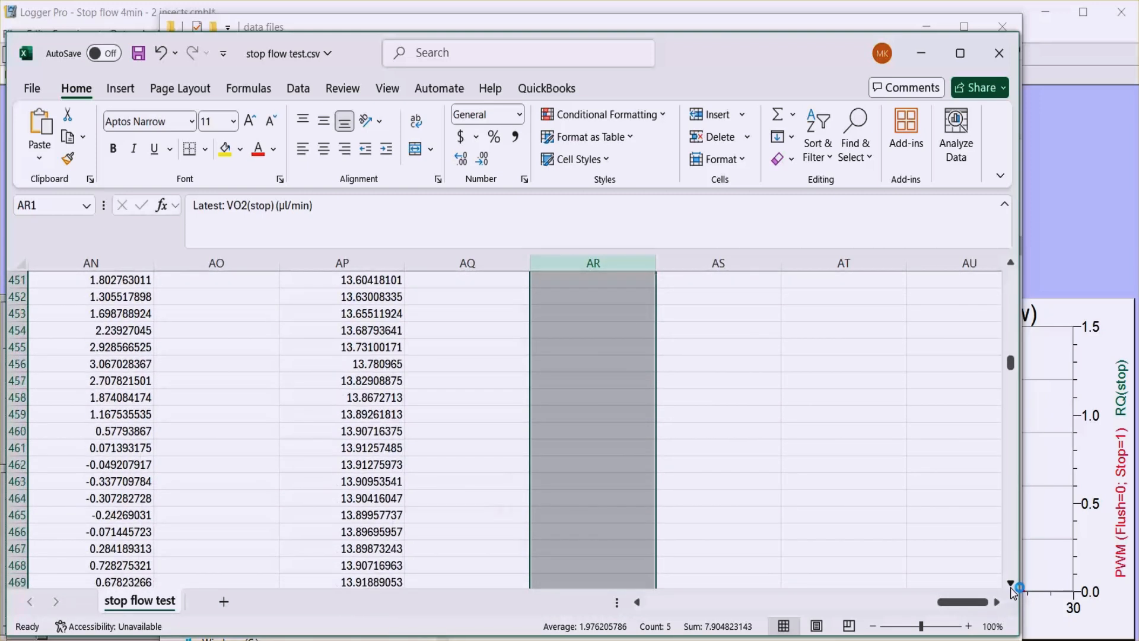
pyautogui.click(1011, 585)
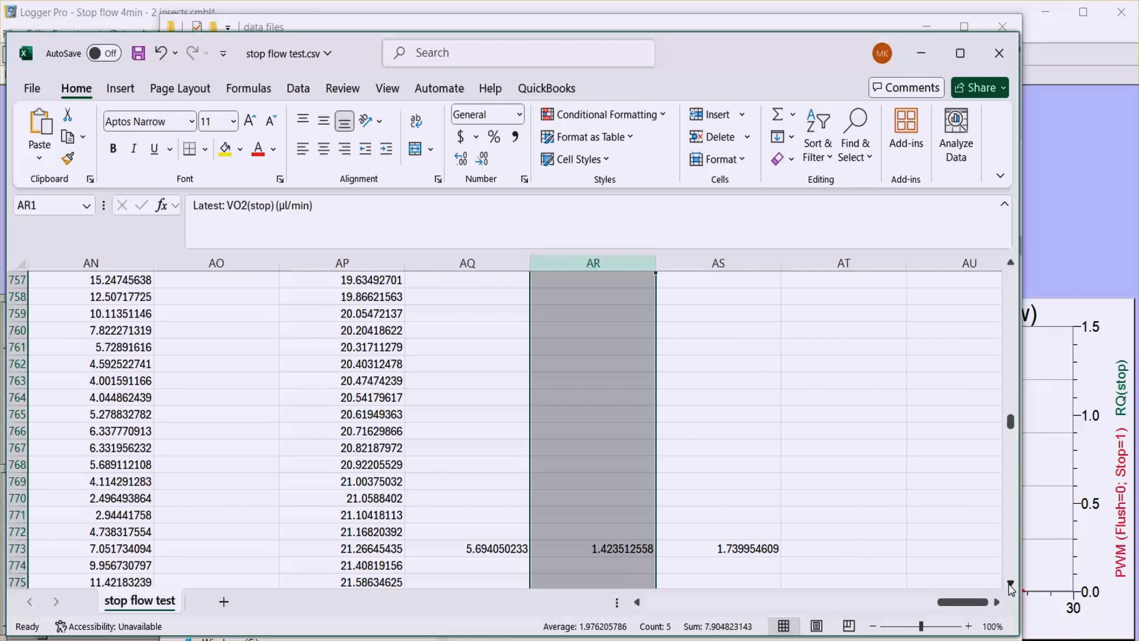
# Minimize the Excel and File Explorer windows to return to Logger Pro, and show the Raw Data page of the stop-flow file.
pyautogui.click(925, 56)
pyautogui.click(924, 32)
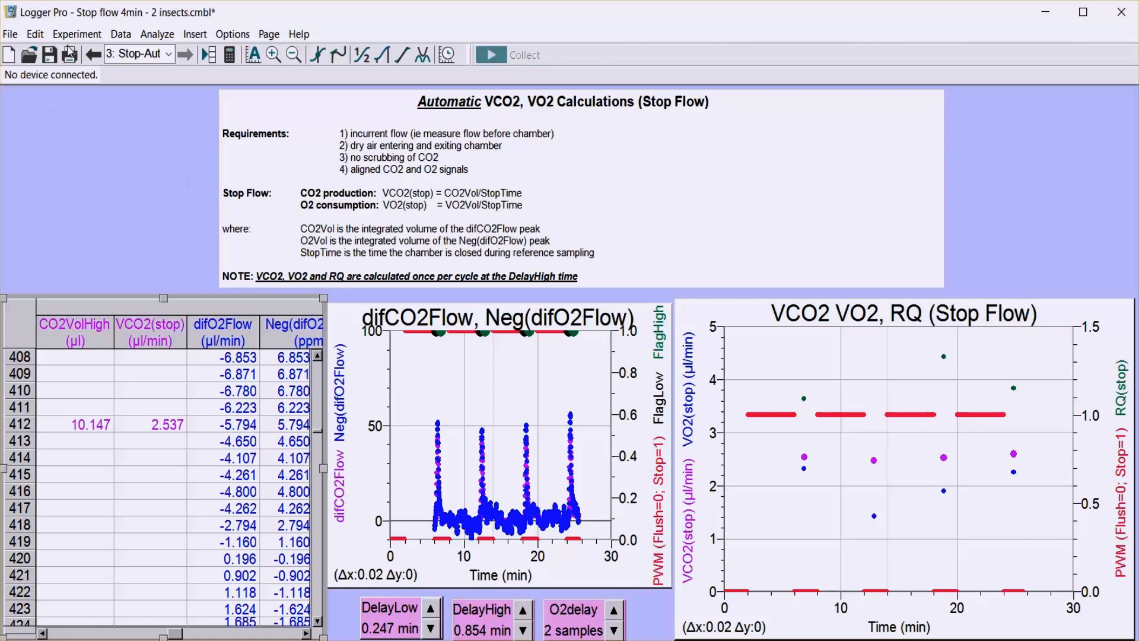
pyautogui.click(171, 59)
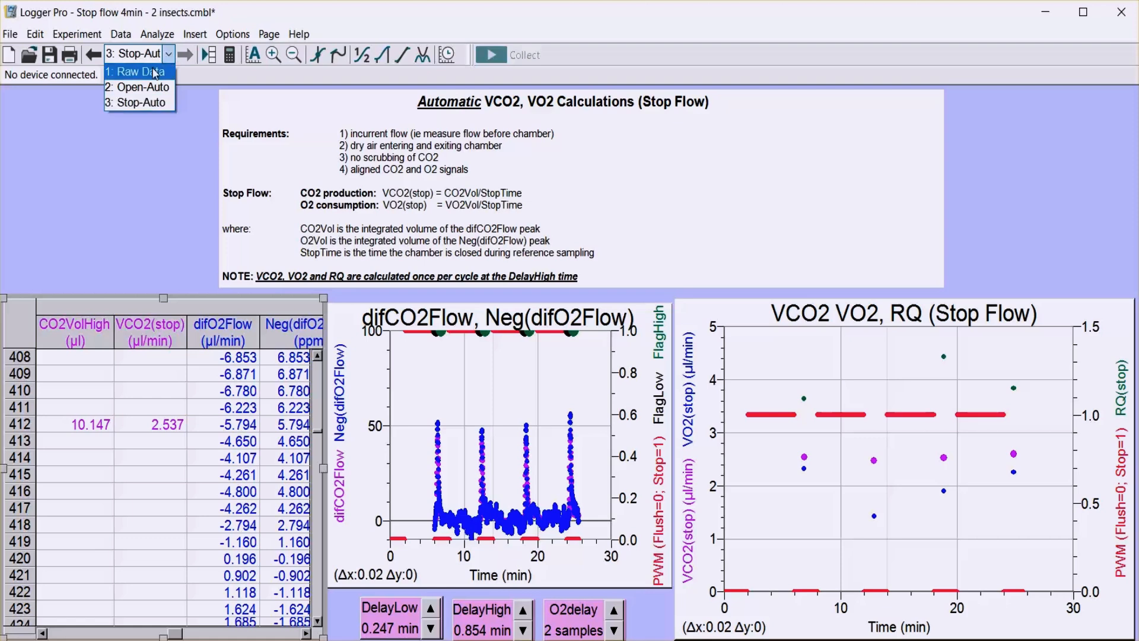
pyautogui.click(127, 66)
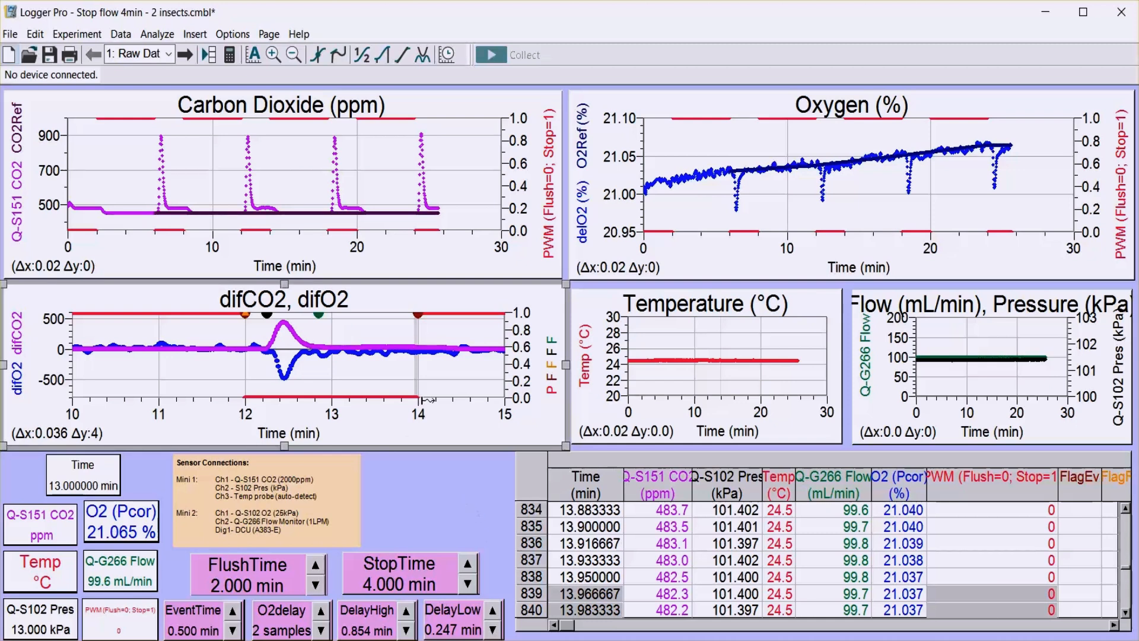
pyautogui.click(476, 428)
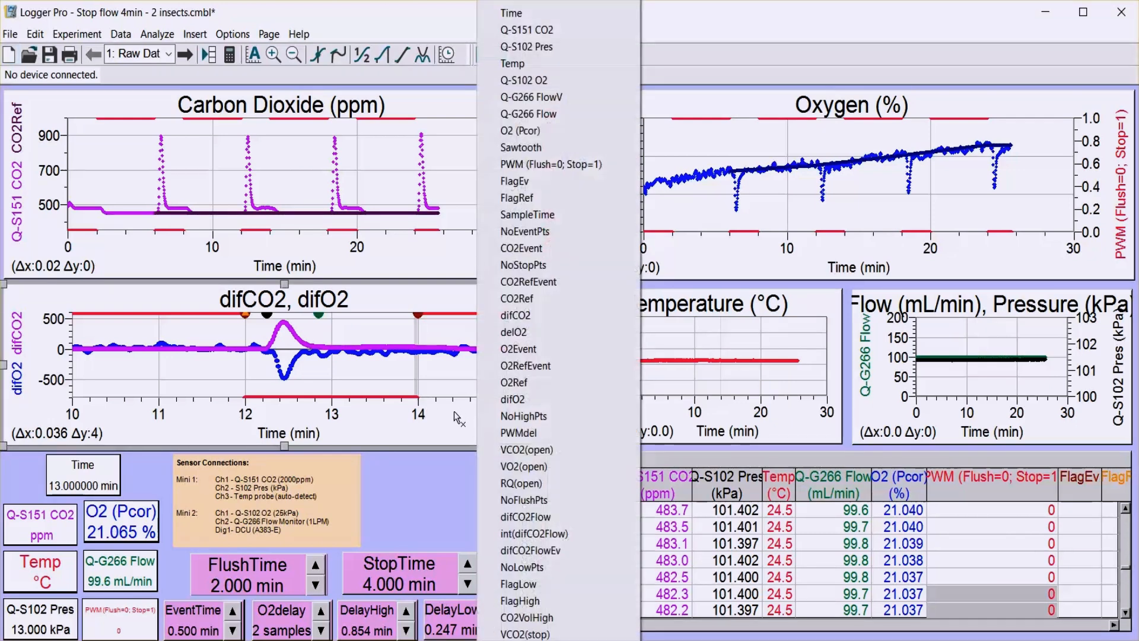
pyautogui.click(454, 411)
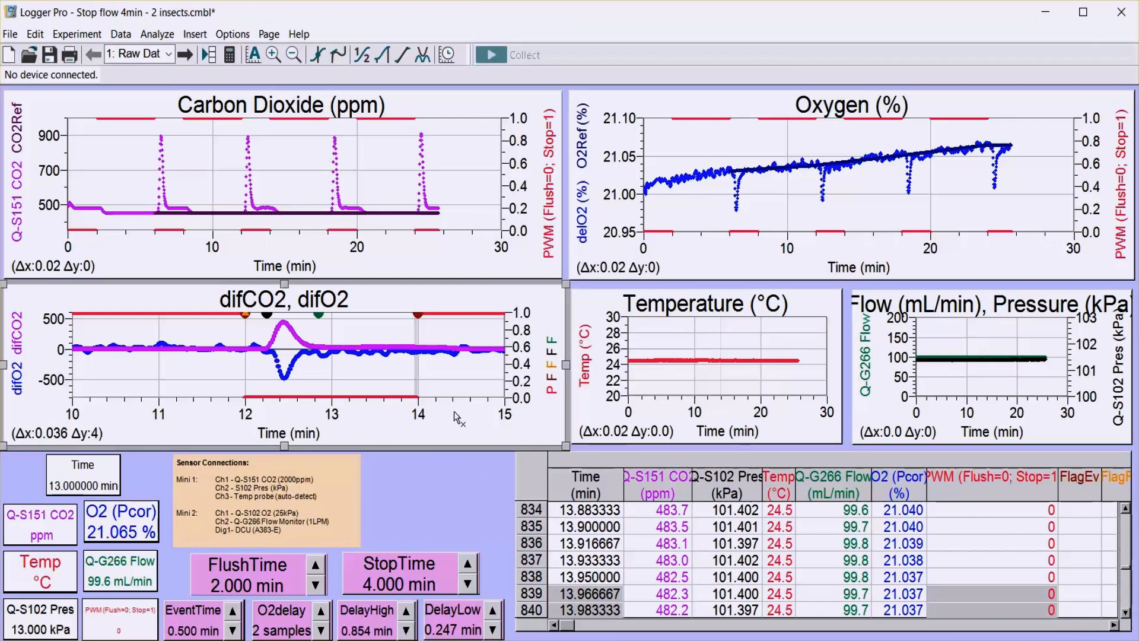
pyautogui.click(440, 487)
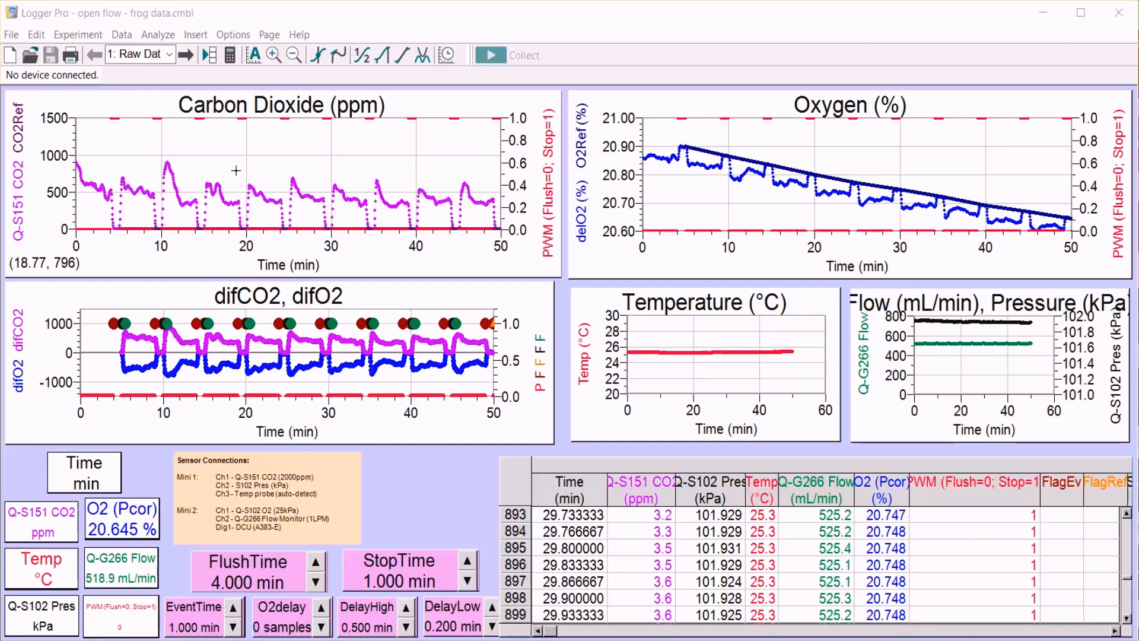
# View the Open-Auto page of the open flow frog data file, and return to its Raw Data page.
pyautogui.click(170, 58)
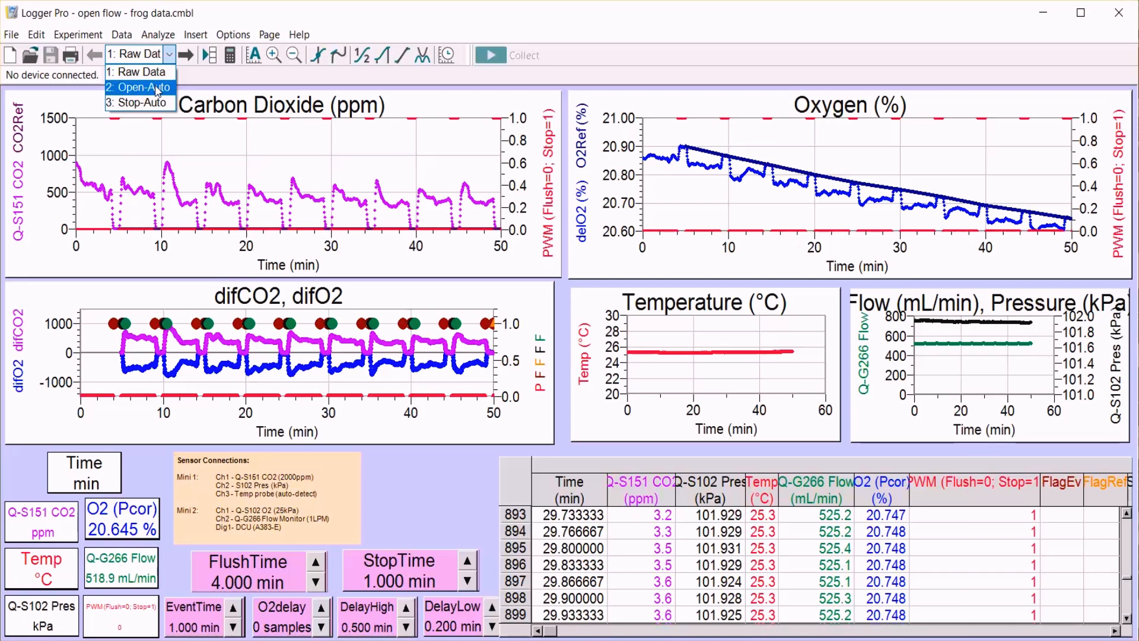
pyautogui.click(158, 88)
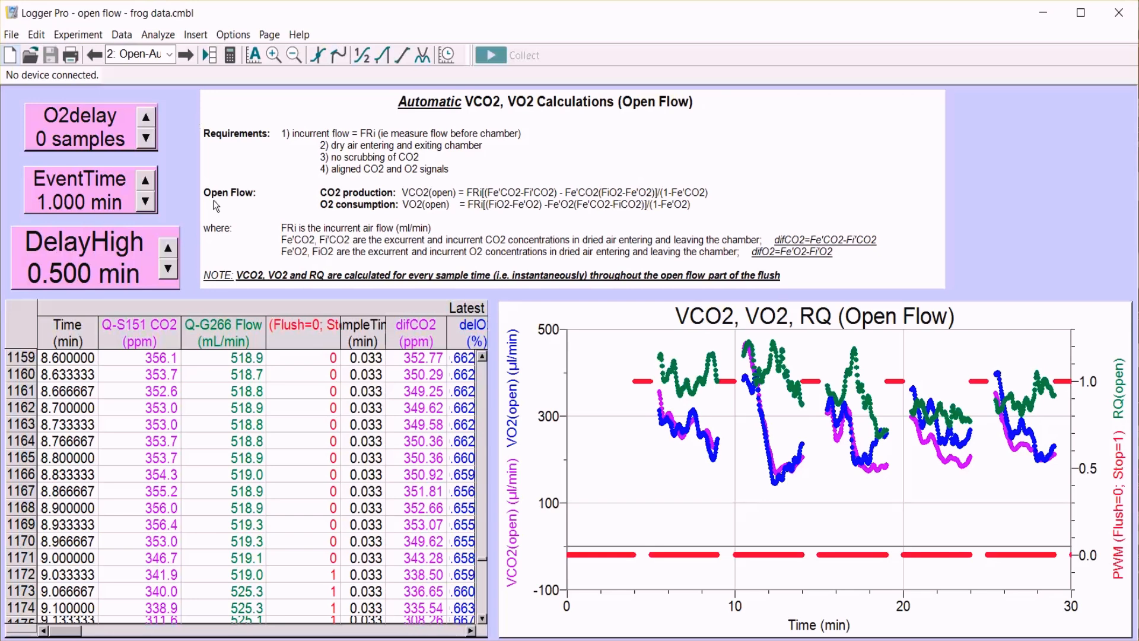
pyautogui.click(169, 54)
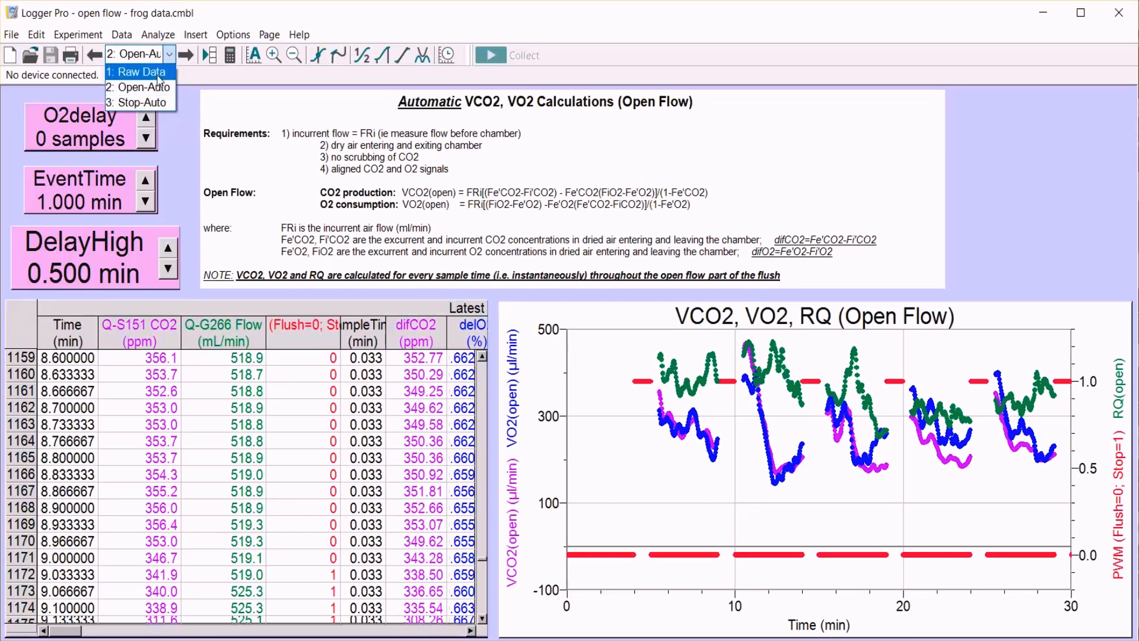
pyautogui.click(158, 75)
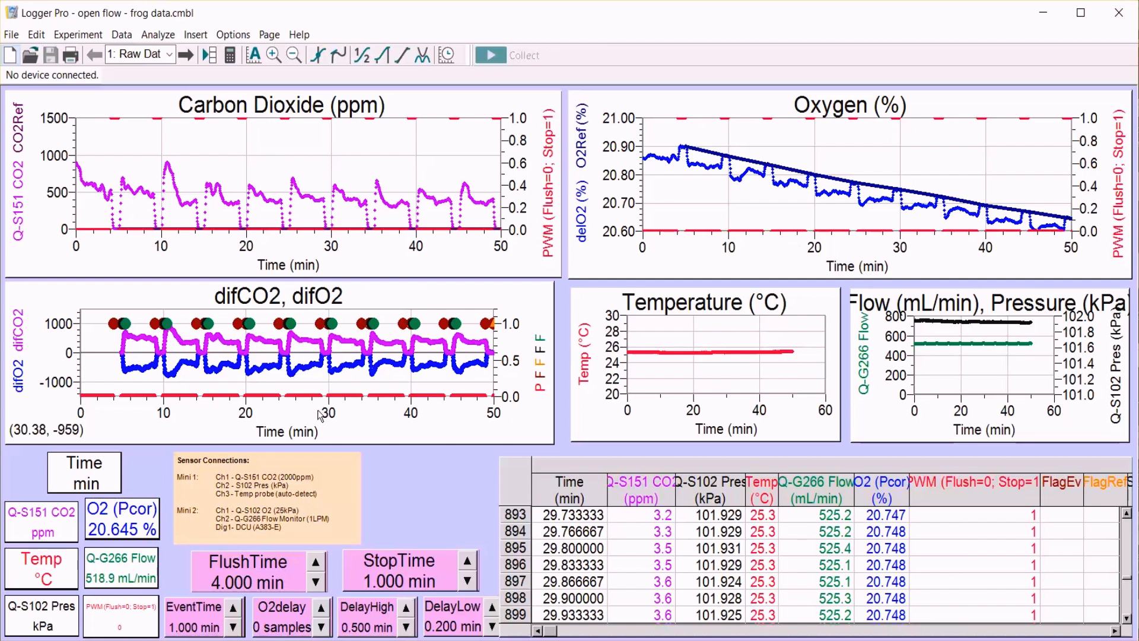
# Set the time axis of the difCO2, difO2 graph to run from 10 to 20 min.
pyautogui.click(79, 414)
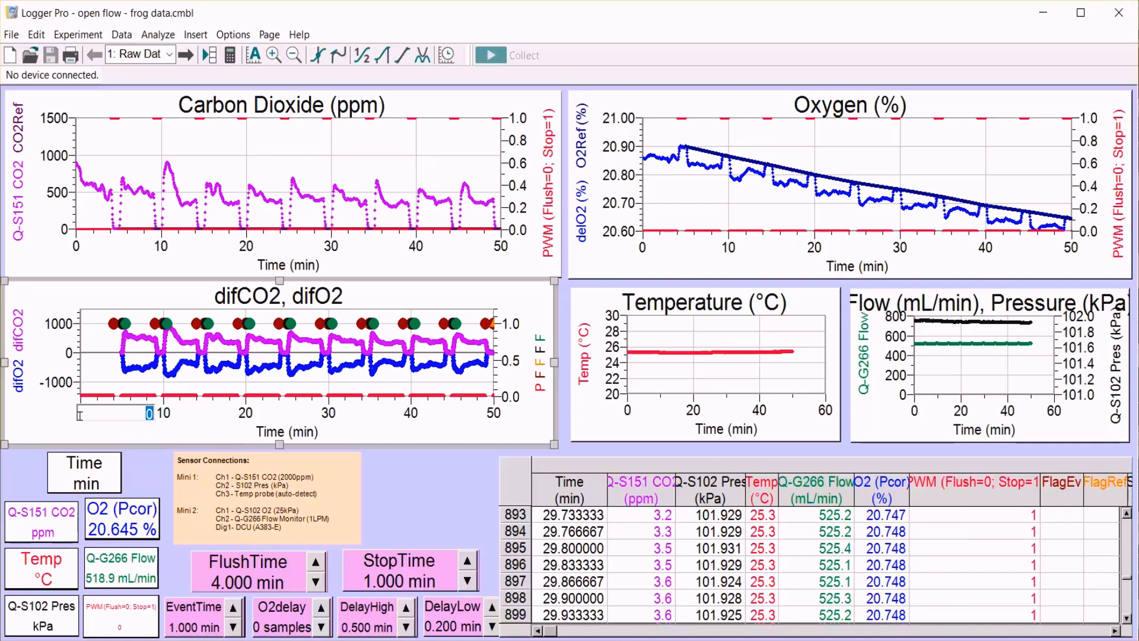
pyautogui.write('10')
pyautogui.press('Return')
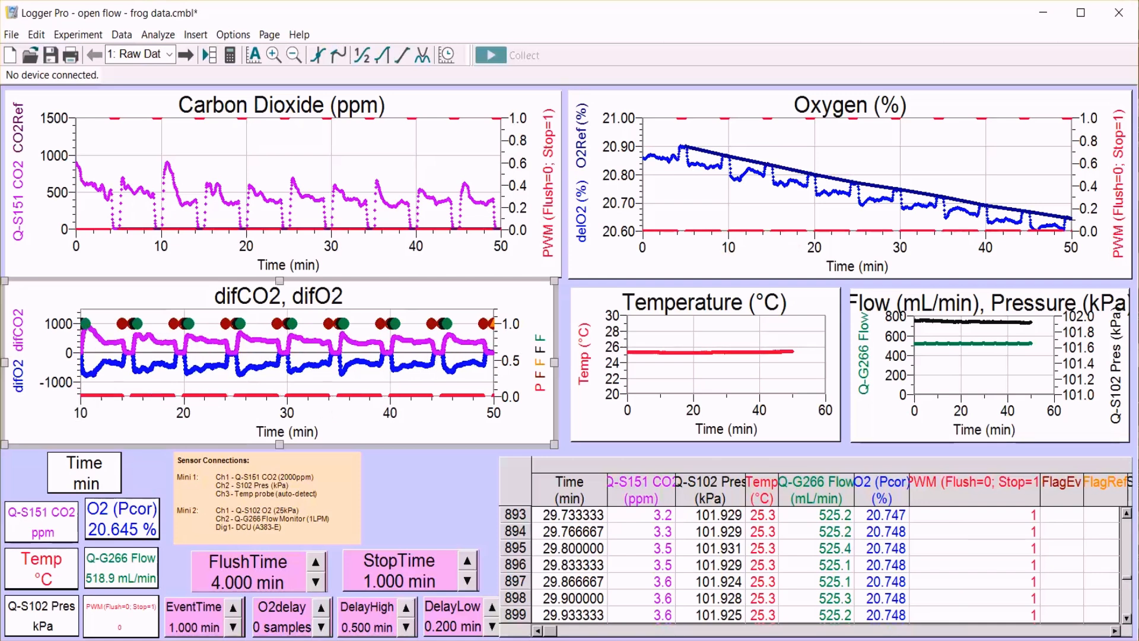
pyautogui.click(494, 413)
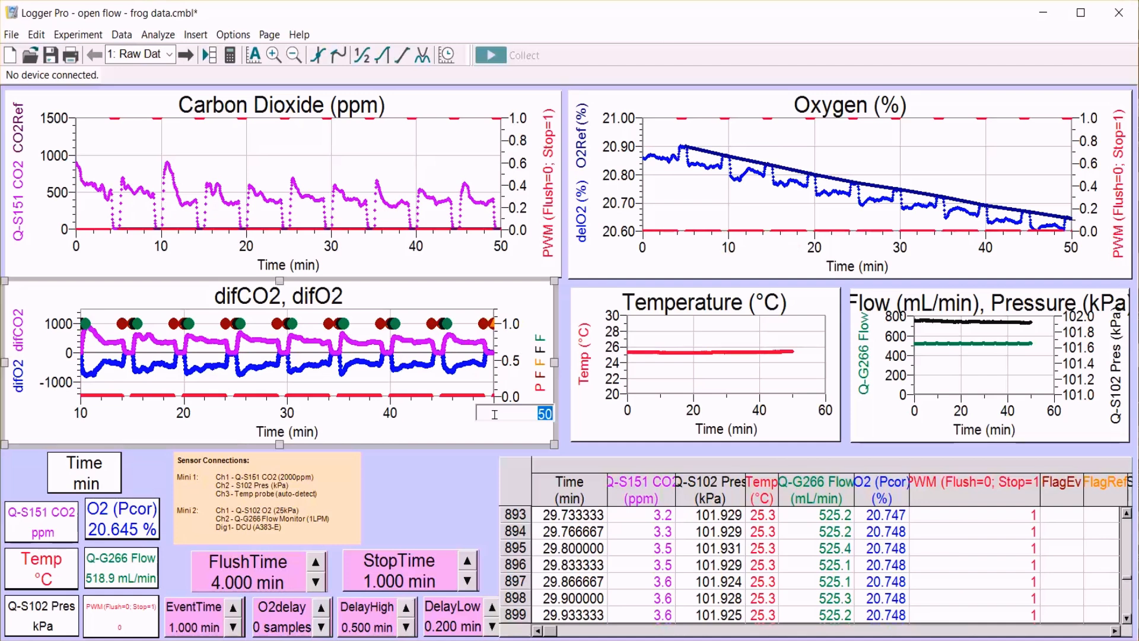
pyautogui.write('20')
pyautogui.press('Return')
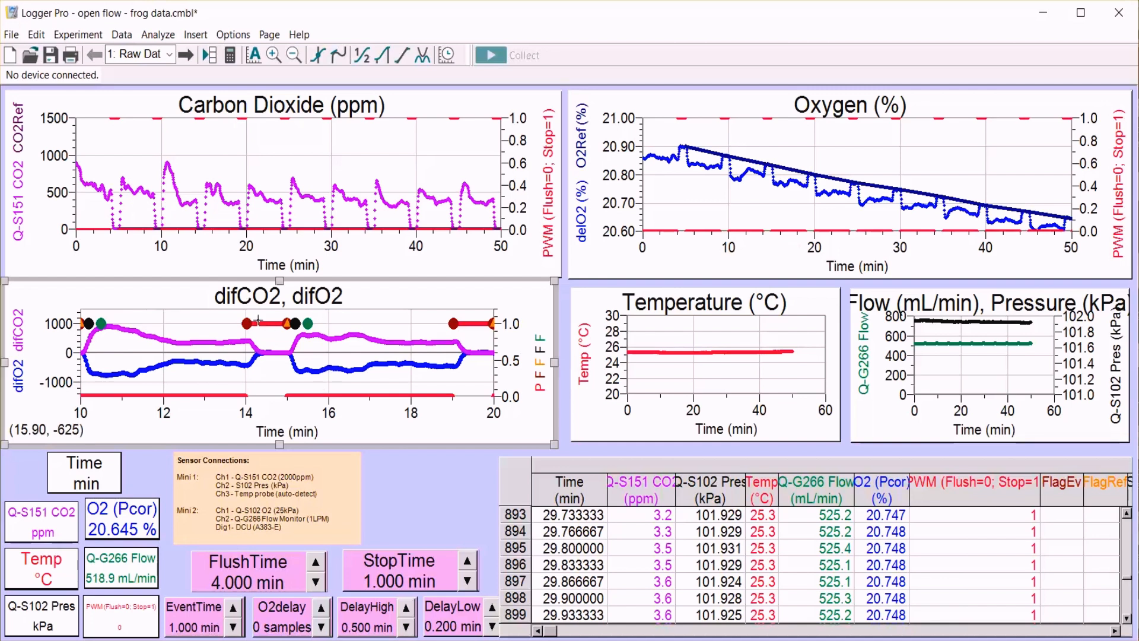
# Turn on the Examine tool and enlarge the difCO2, difO2 graph over the Carbon Dioxide graph.
pyautogui.click(319, 56)
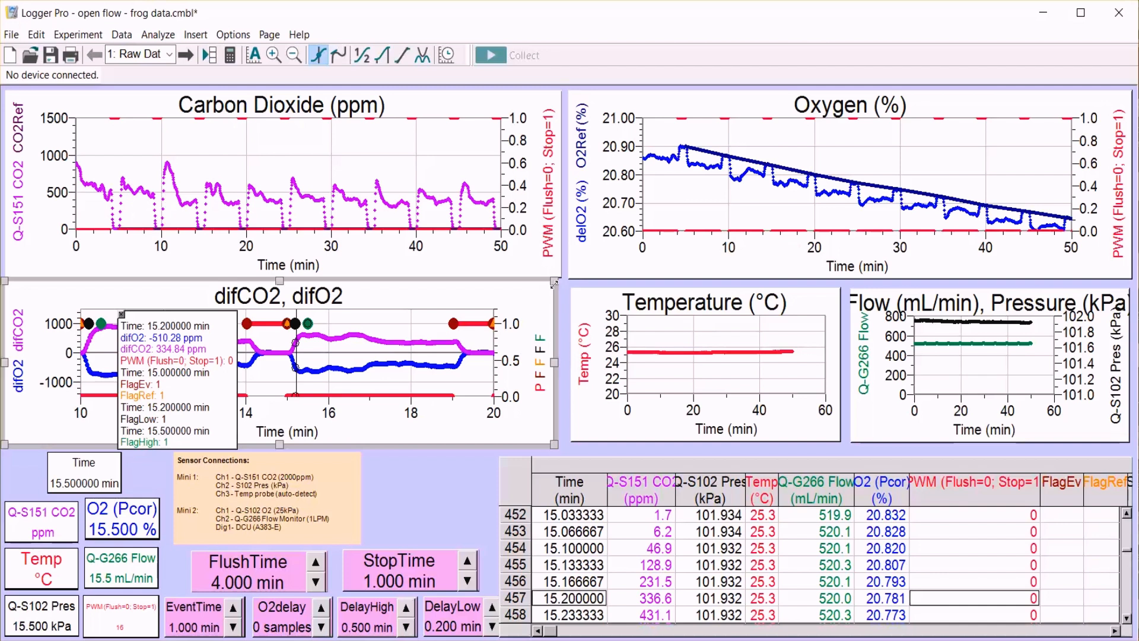
pyautogui.moveTo(554, 283); pyautogui.dragTo(613, 116)
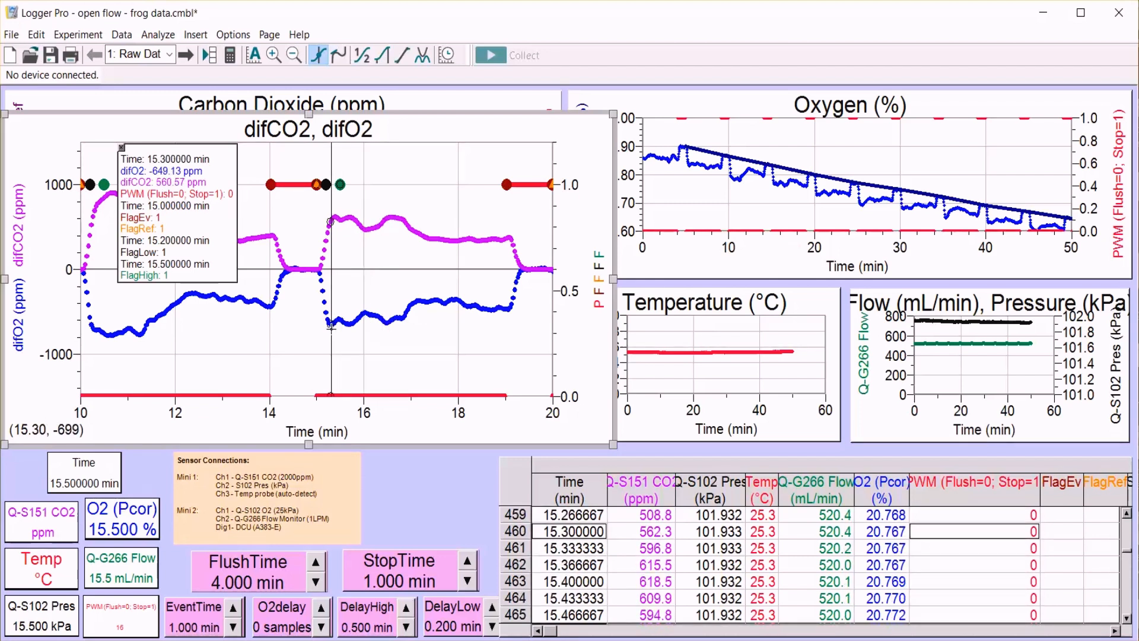
# Set the O2delay parameter to 2 samples.
pyautogui.click(290, 622)
pyautogui.doubleClick(291, 623)
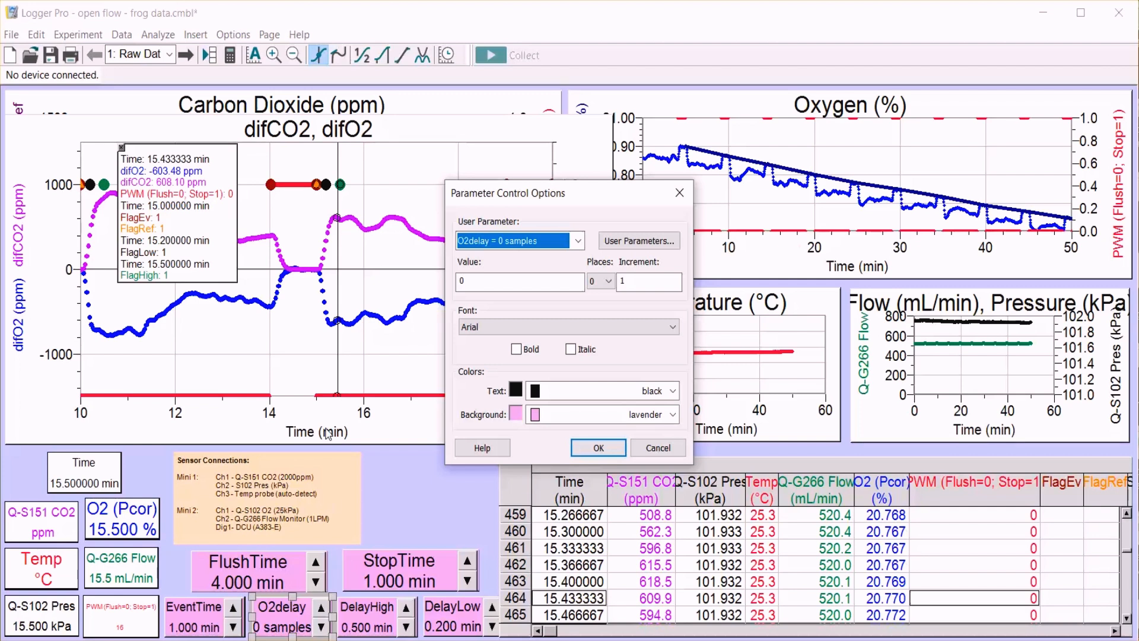
pyautogui.doubleClick(468, 282)
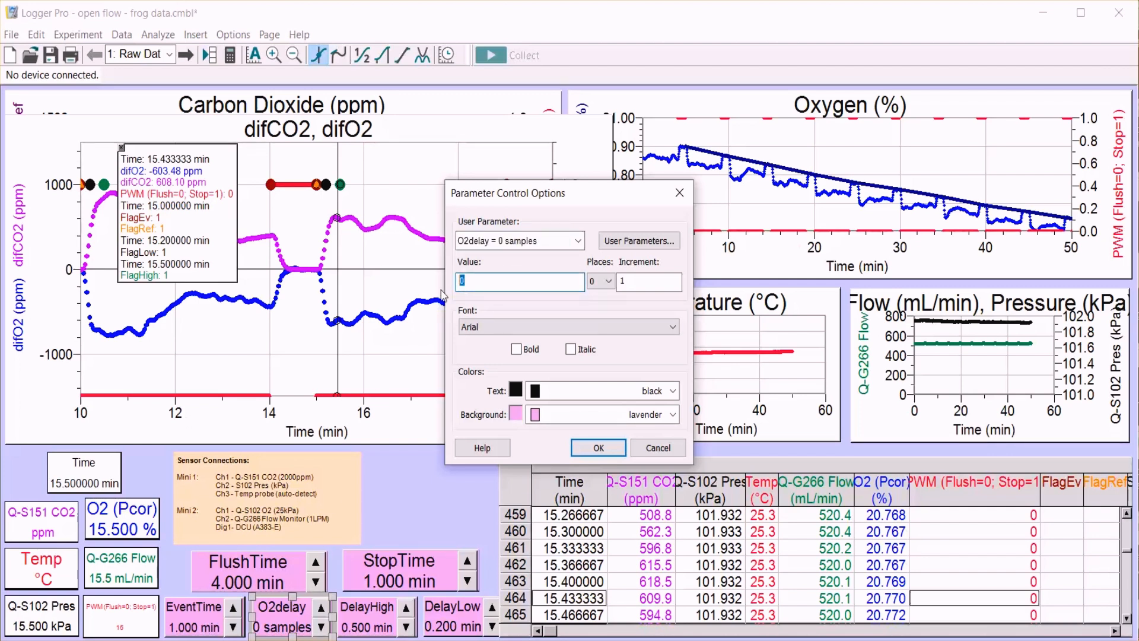
pyautogui.write('2')
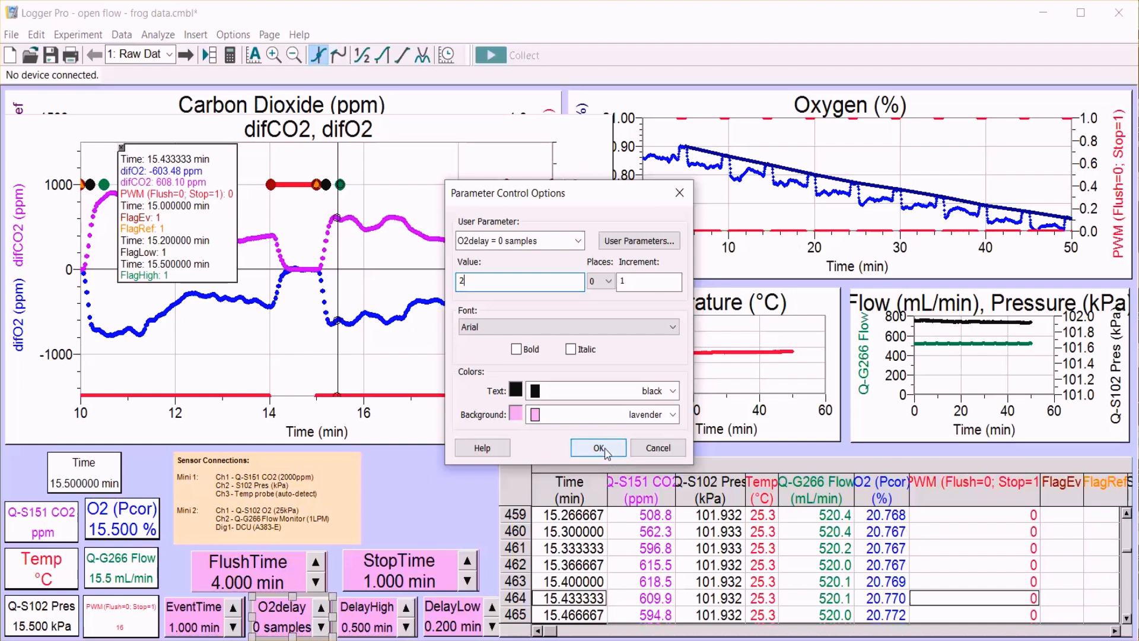
pyautogui.click(599, 449)
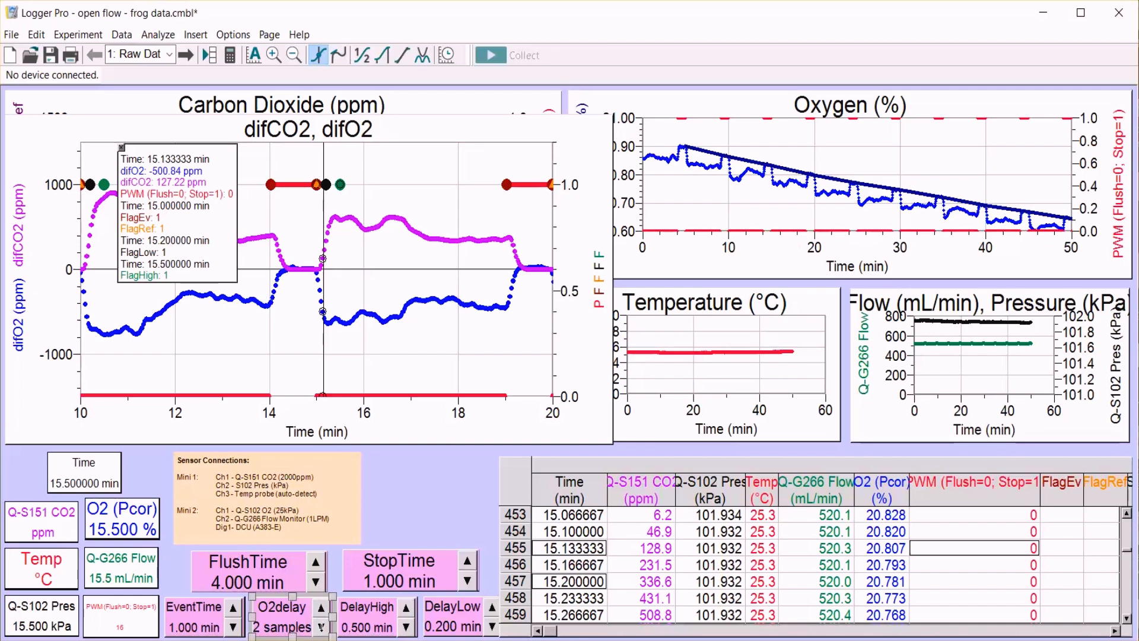
# Lower the O2delay parameter one sample at a time to -1 samples to align the difO2 and difCO2 signals.
pyautogui.click(321, 627)
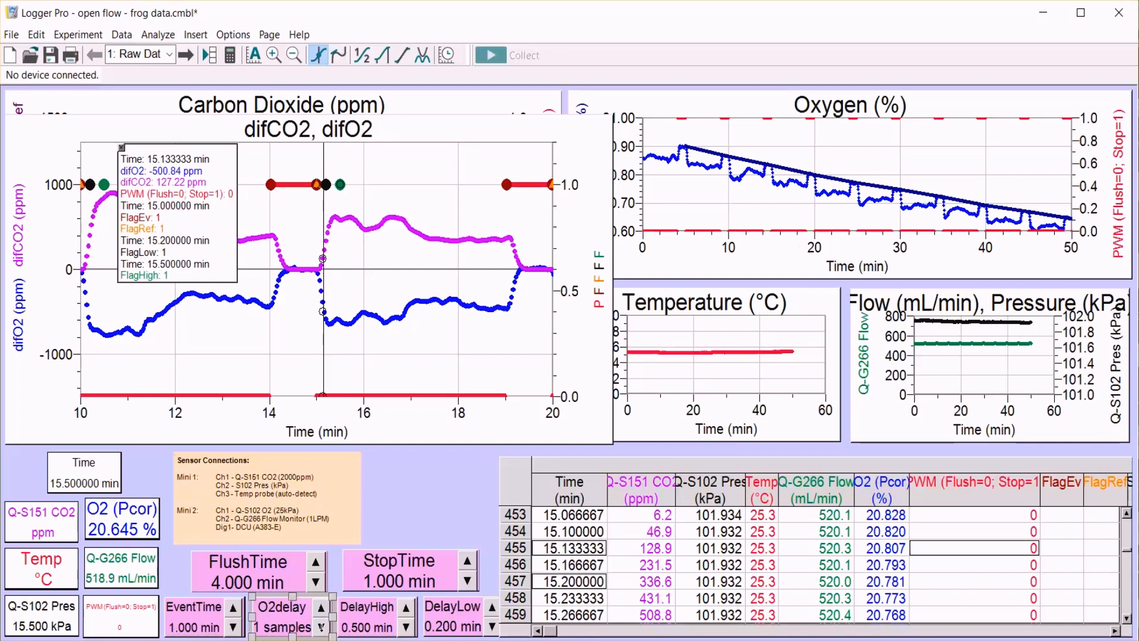
pyautogui.click(321, 627)
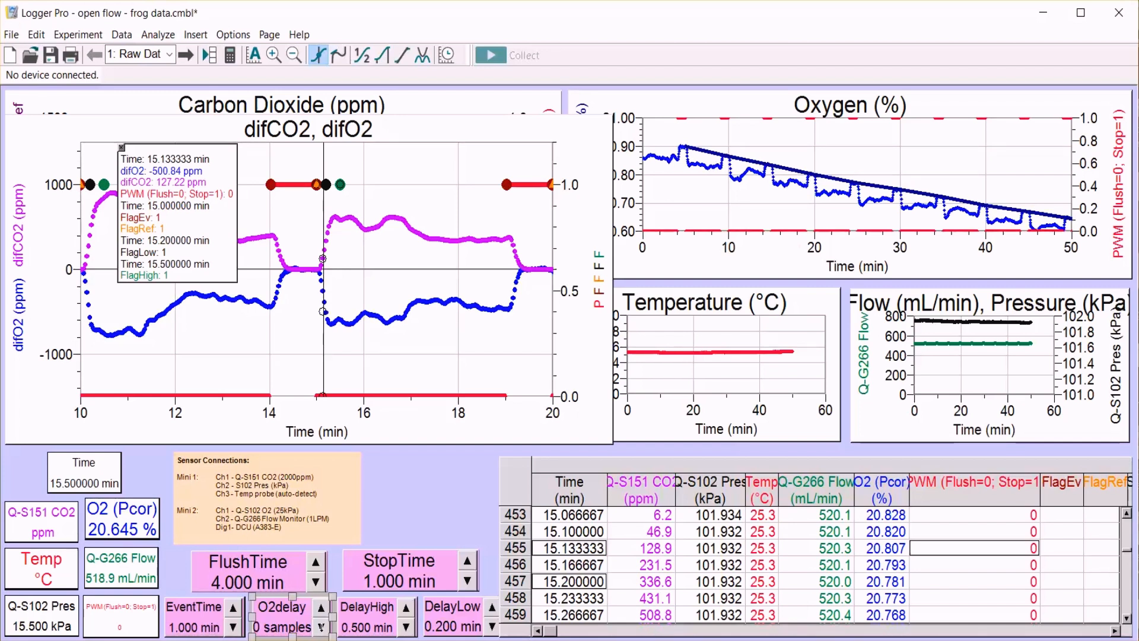
pyautogui.click(321, 627)
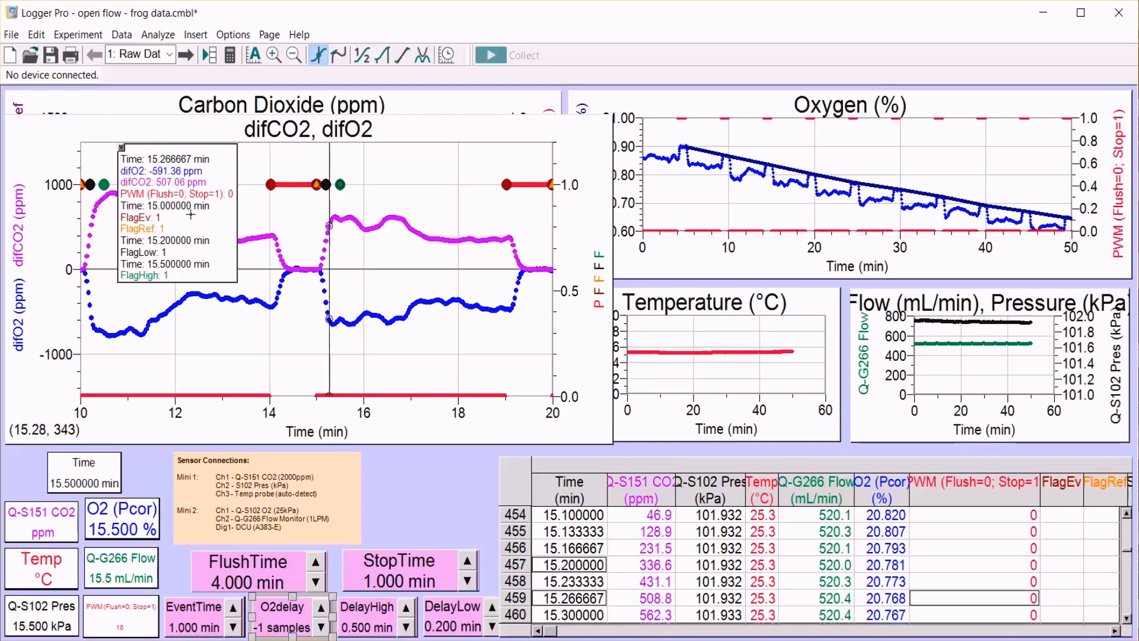
# Close the Examine readout and shrink the difCO2, difO2 graph back below the Carbon Dioxide graph.
pyautogui.click(121, 148)
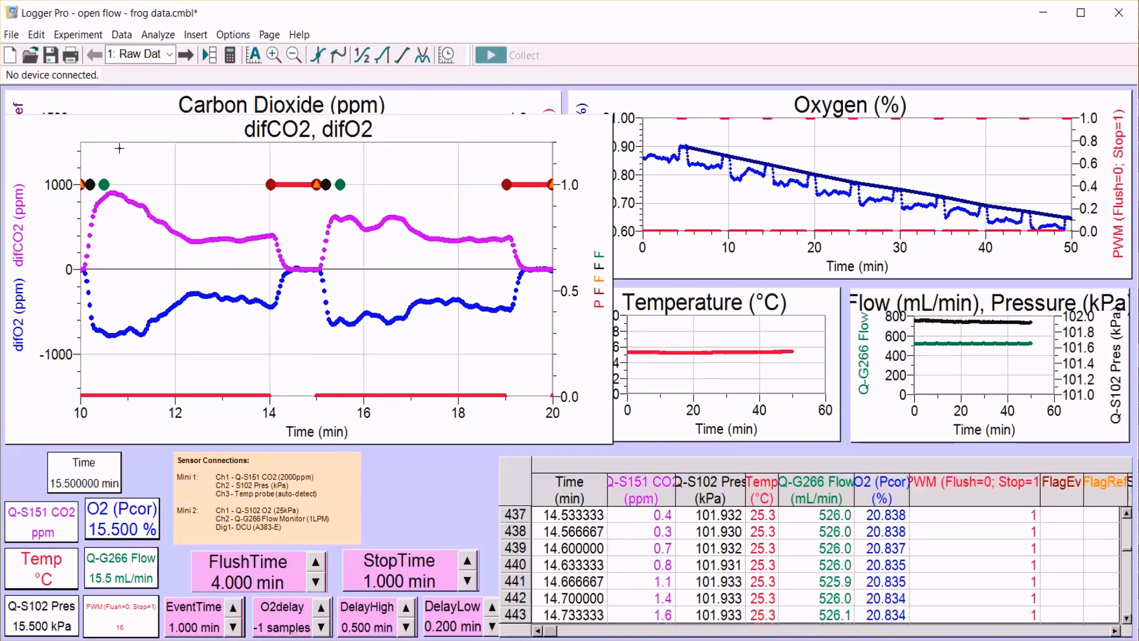
pyautogui.click(596, 127)
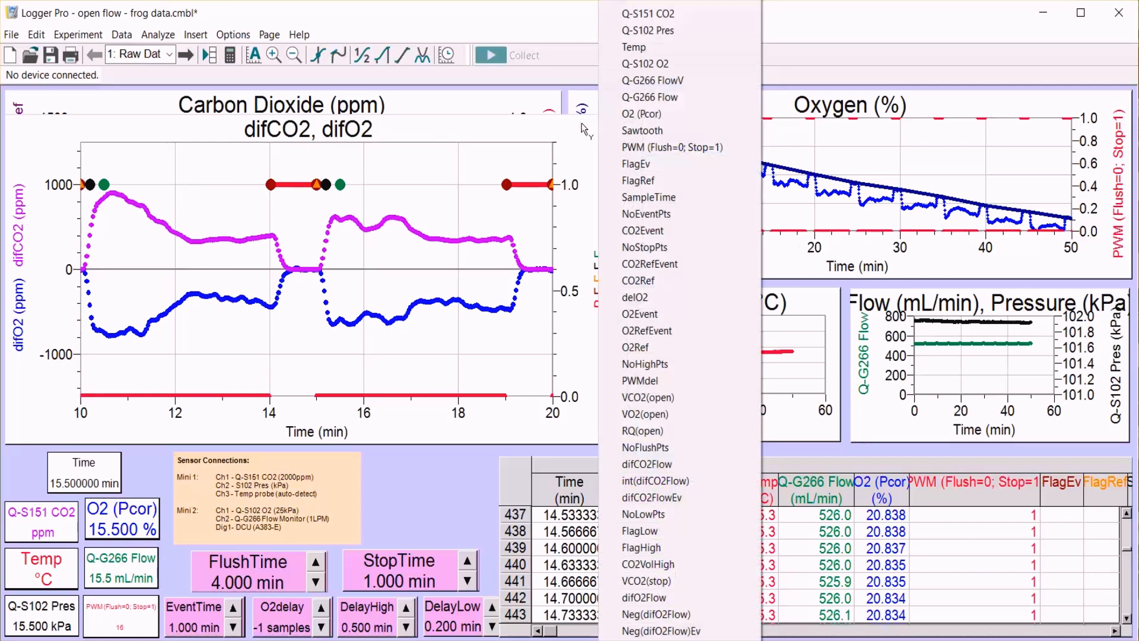
pyautogui.click(575, 123)
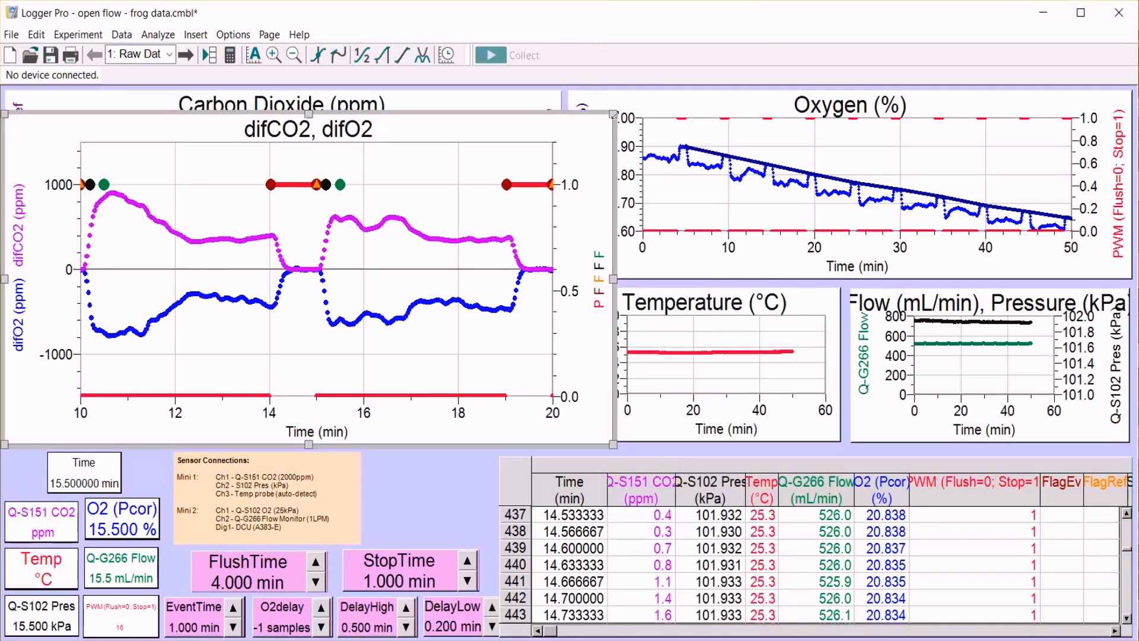
pyautogui.moveTo(615, 114); pyautogui.dragTo(558, 287)
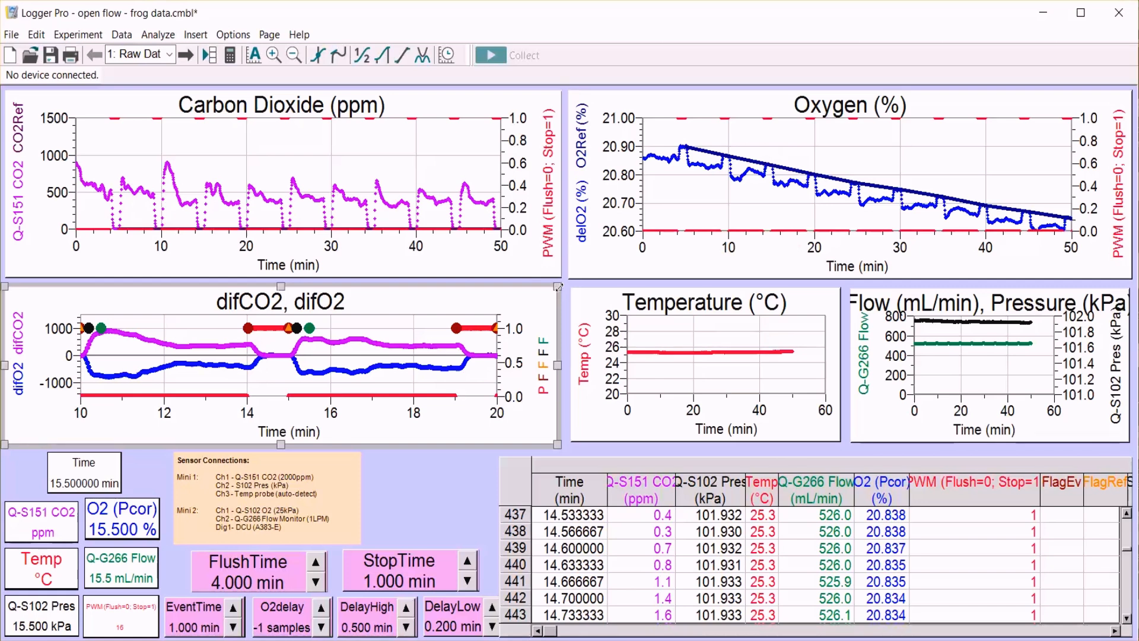
# Compare the open-flow VCO2, VO2 and RQ calculations on the Open-Auto page with the flush and stop signals on the Raw Data page.
pyautogui.click(169, 54)
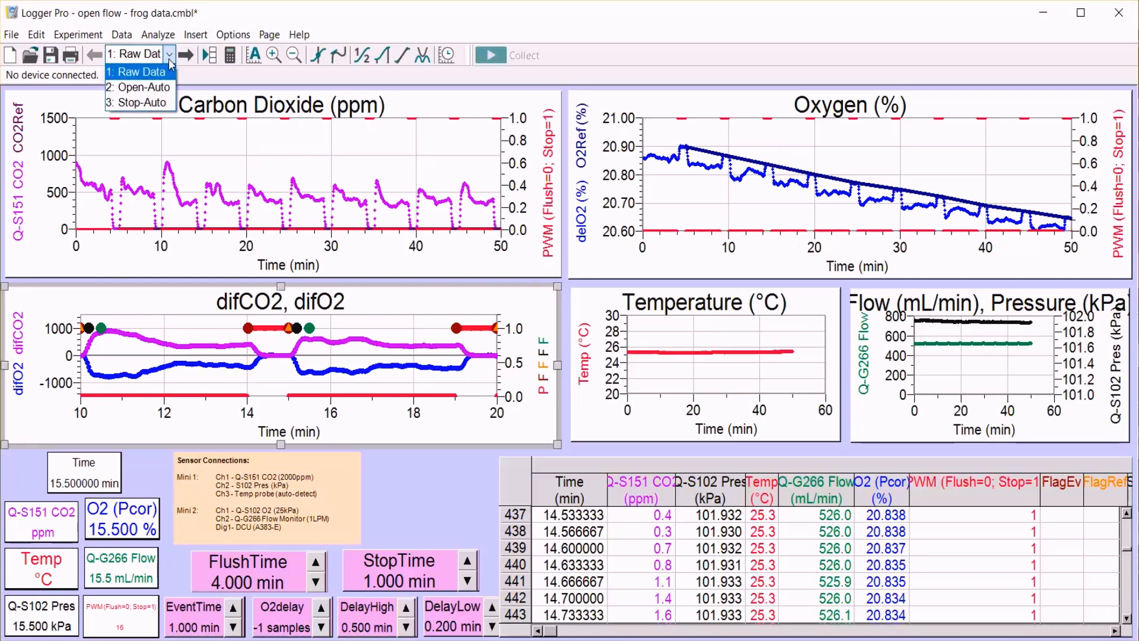
pyautogui.click(159, 87)
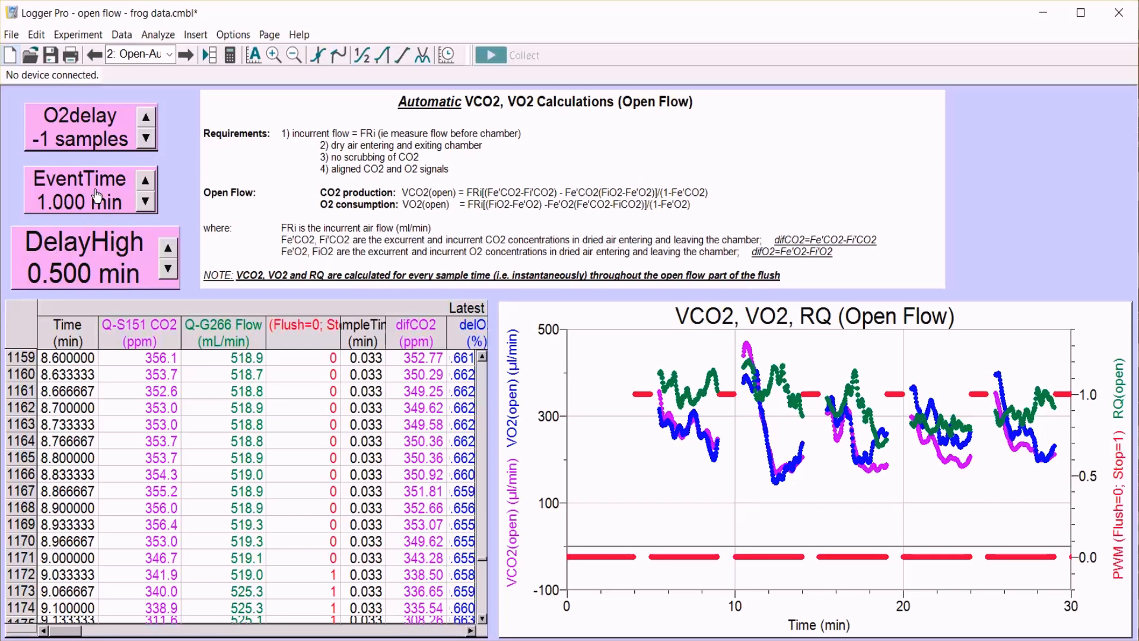
pyautogui.click(170, 57)
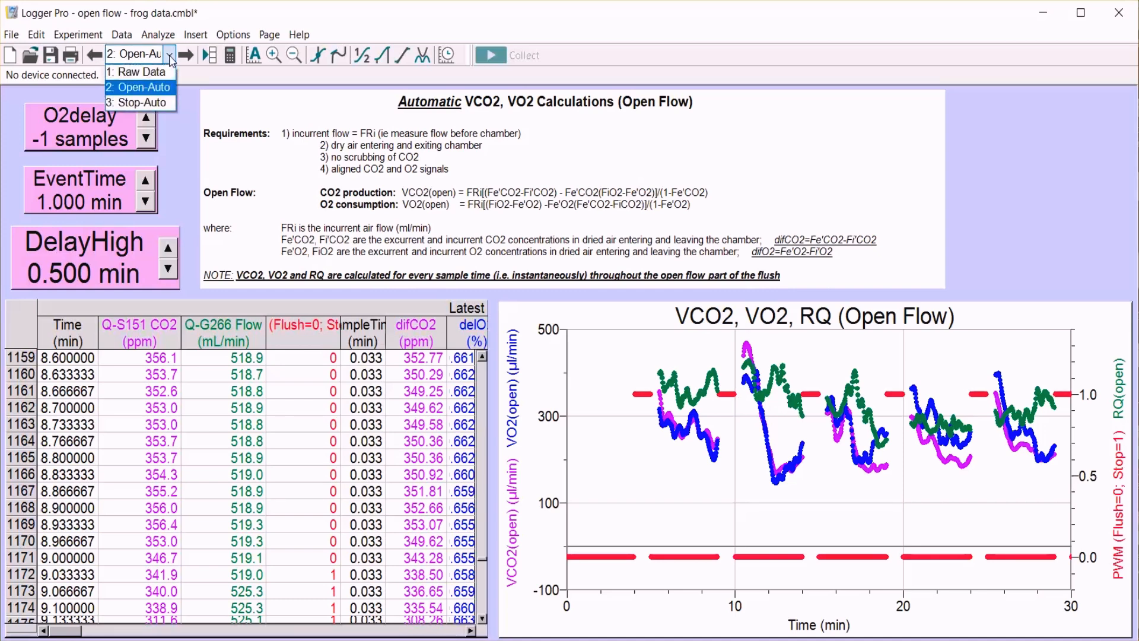
pyautogui.click(154, 75)
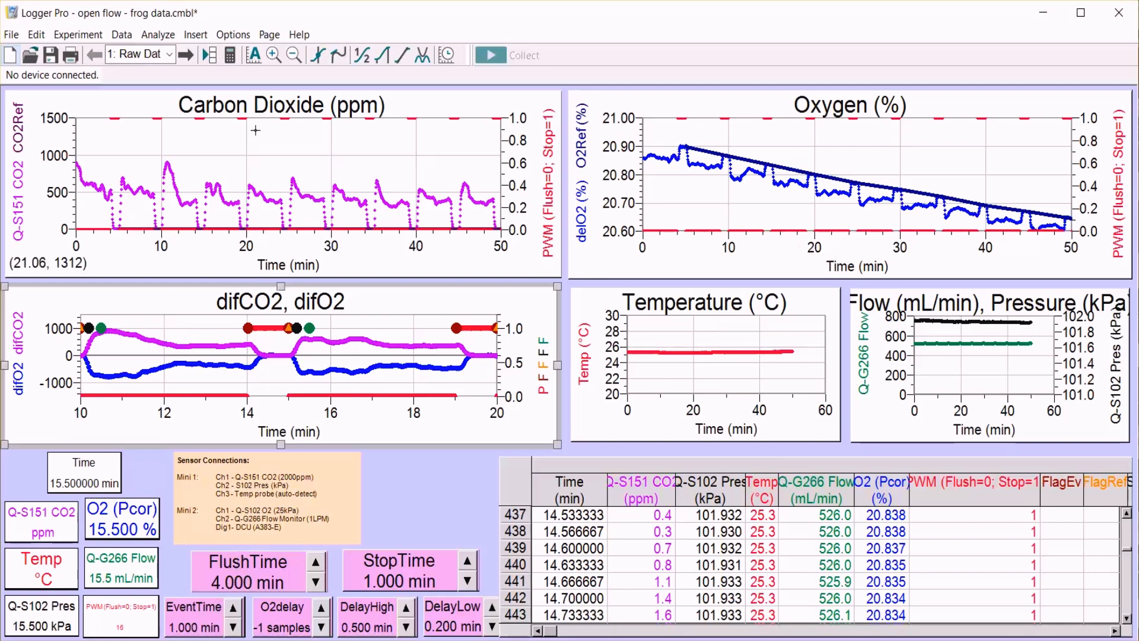
pyautogui.click(145, 54)
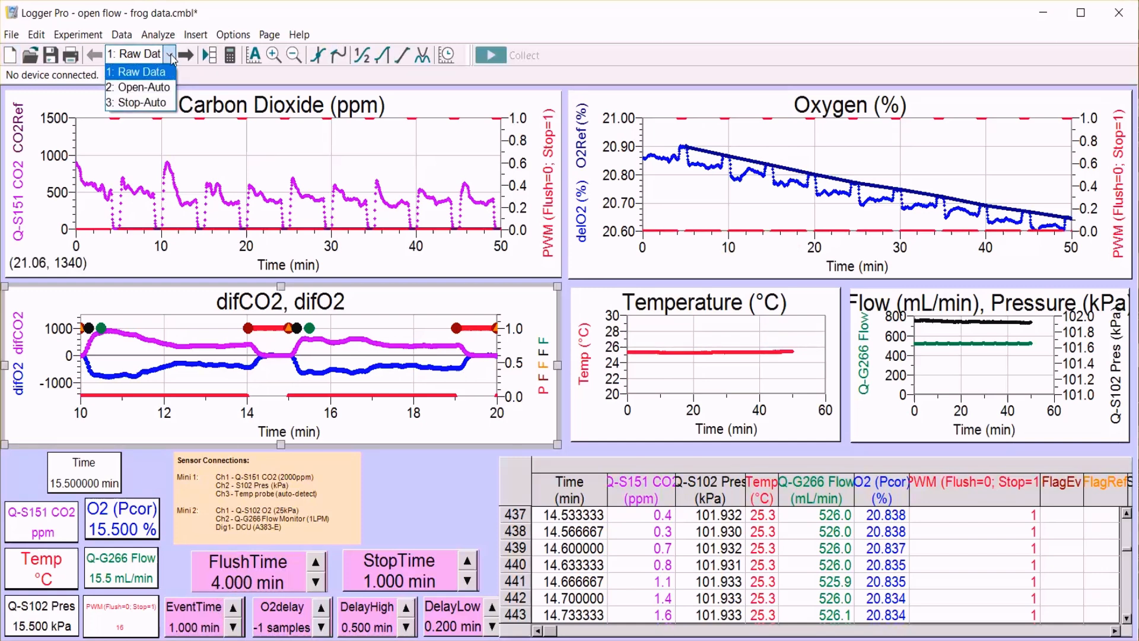
pyautogui.click(156, 87)
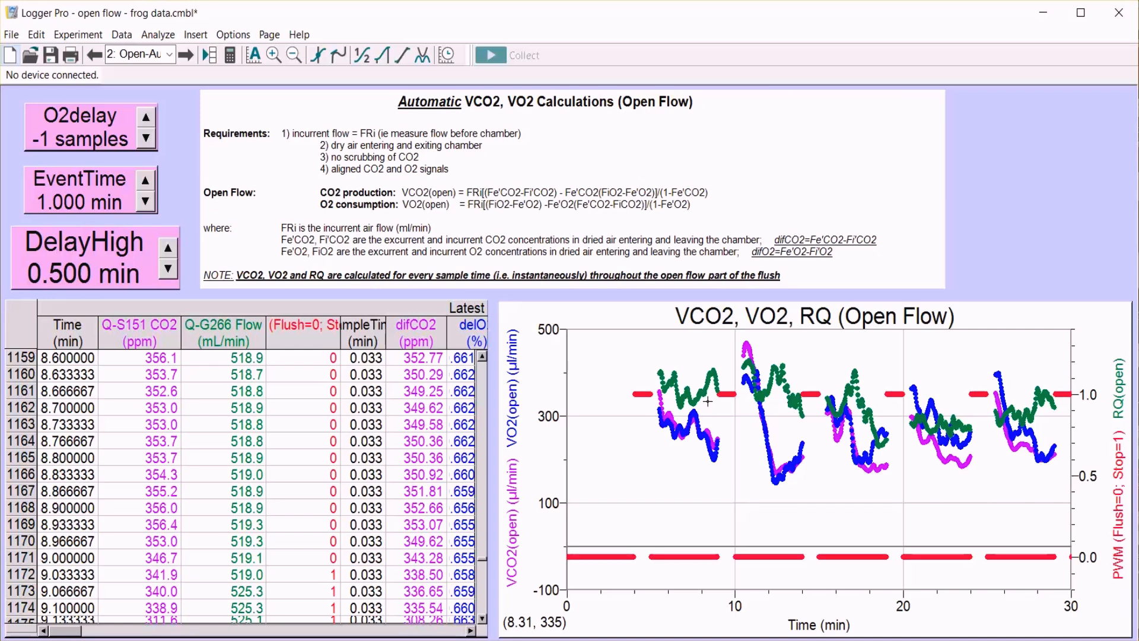
pyautogui.click(169, 56)
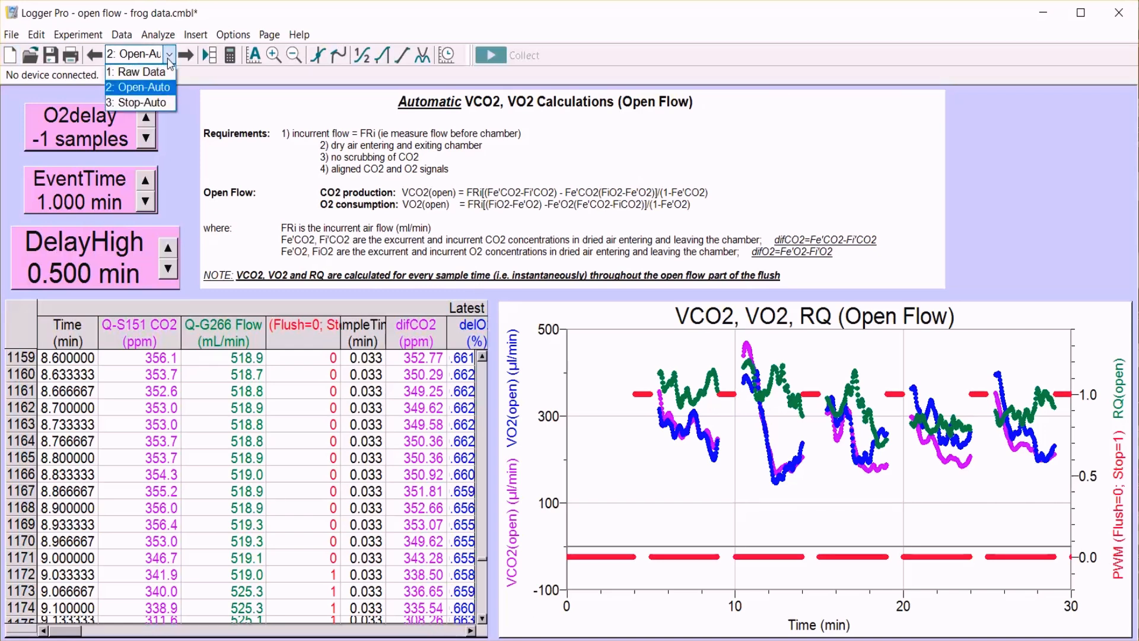
pyautogui.click(157, 71)
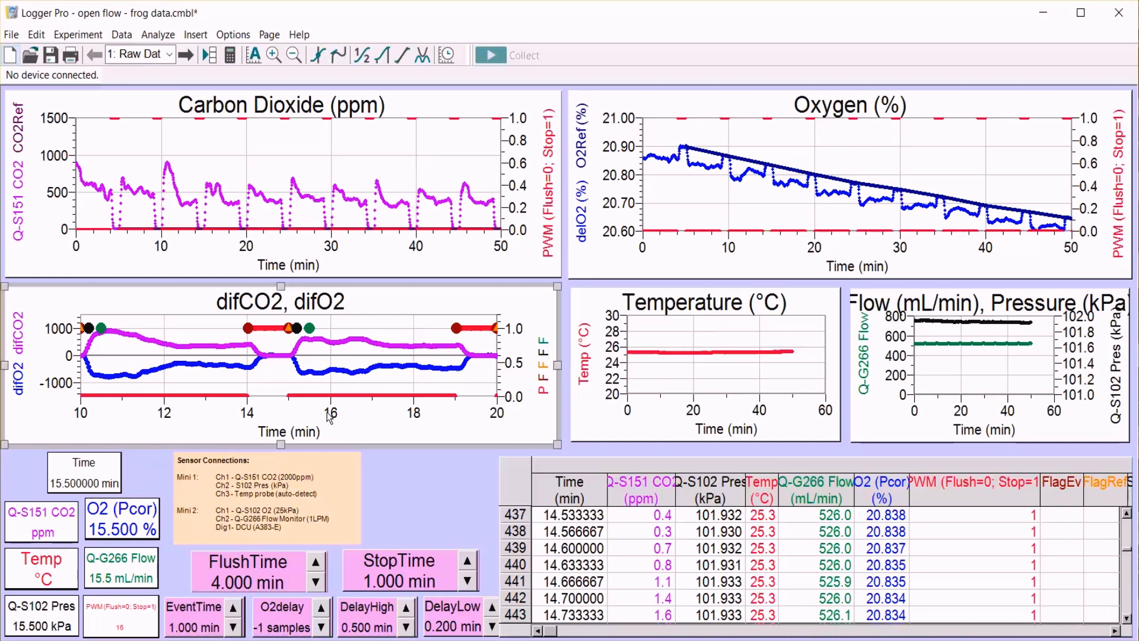
# Return to the Open-Auto page and set the VCO2, VO2, RQ graph's time axis from 10 to 20 min.
pyautogui.click(167, 53)
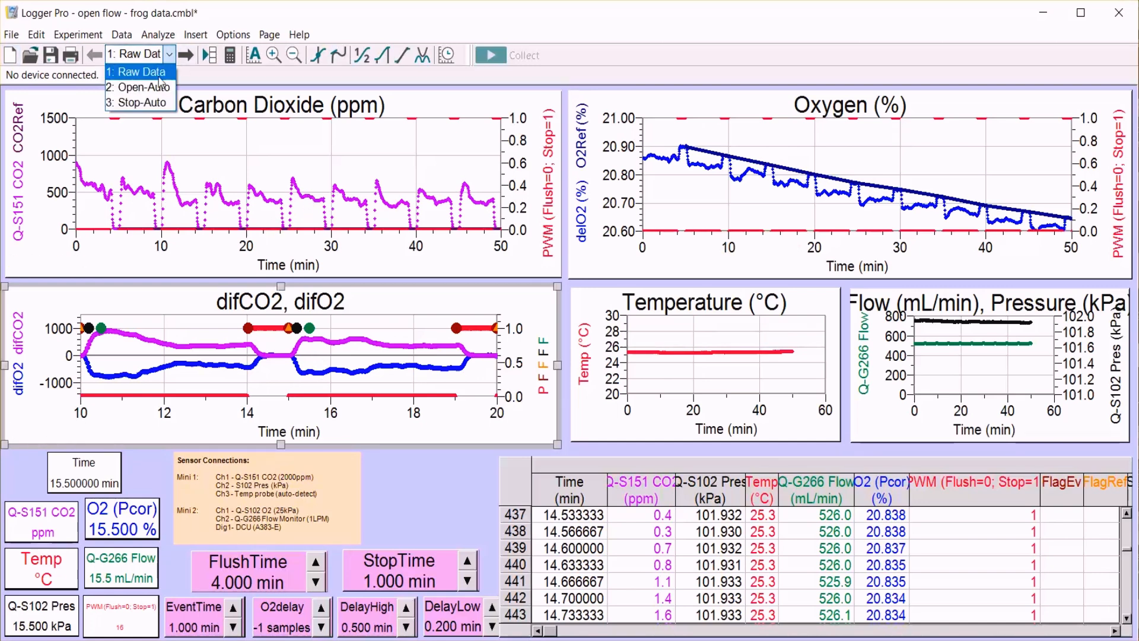
pyautogui.click(154, 87)
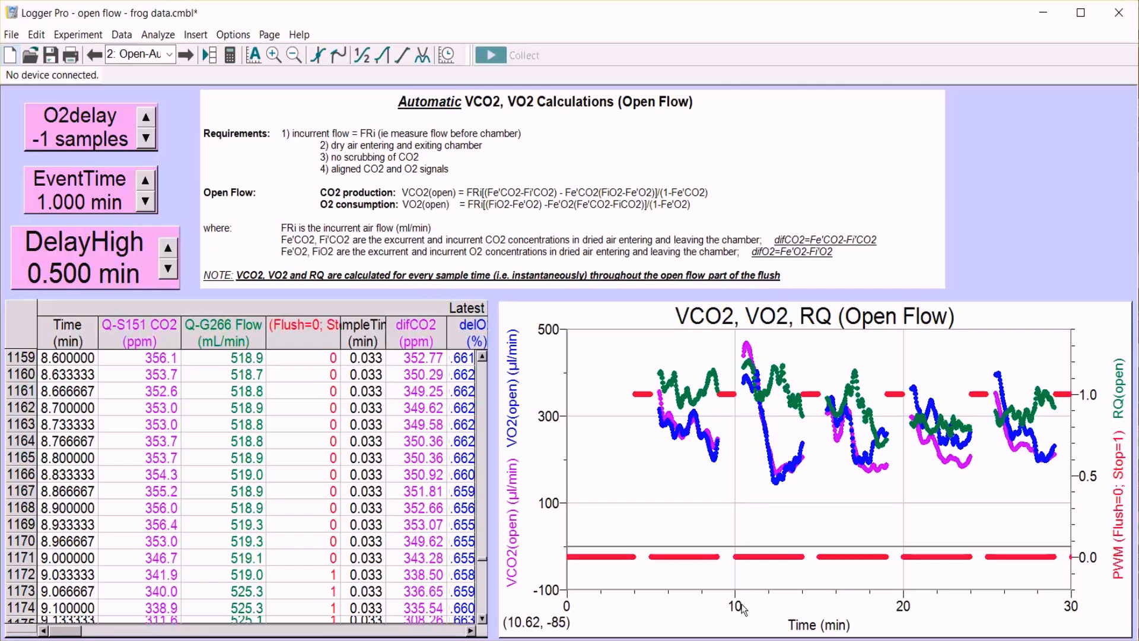
pyautogui.click(567, 605)
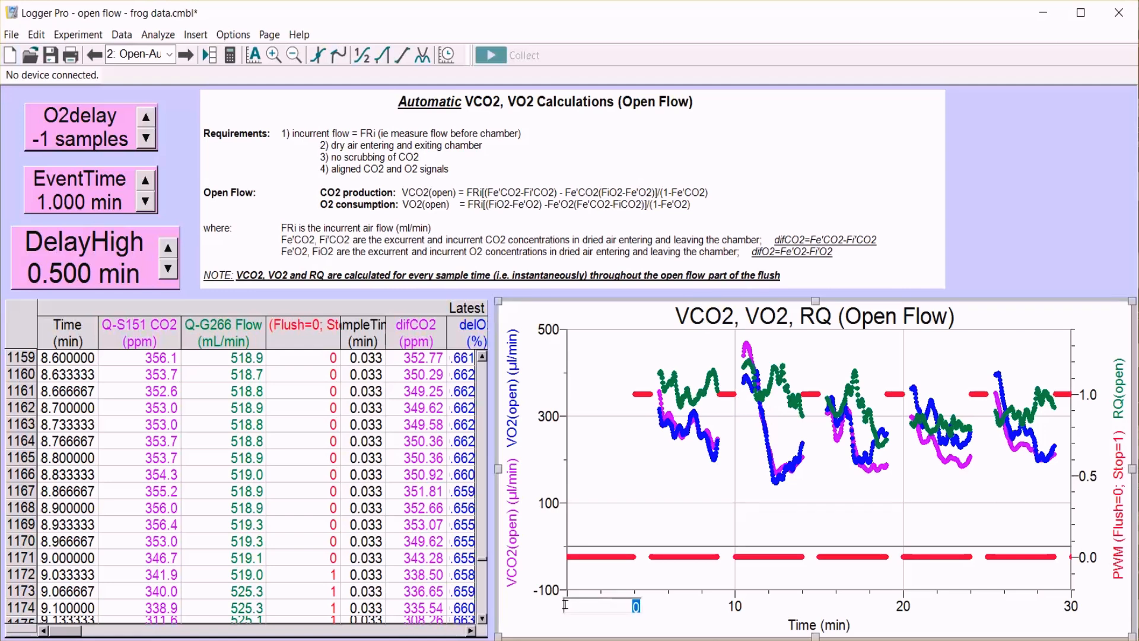
pyautogui.write('10')
pyautogui.press('Return')
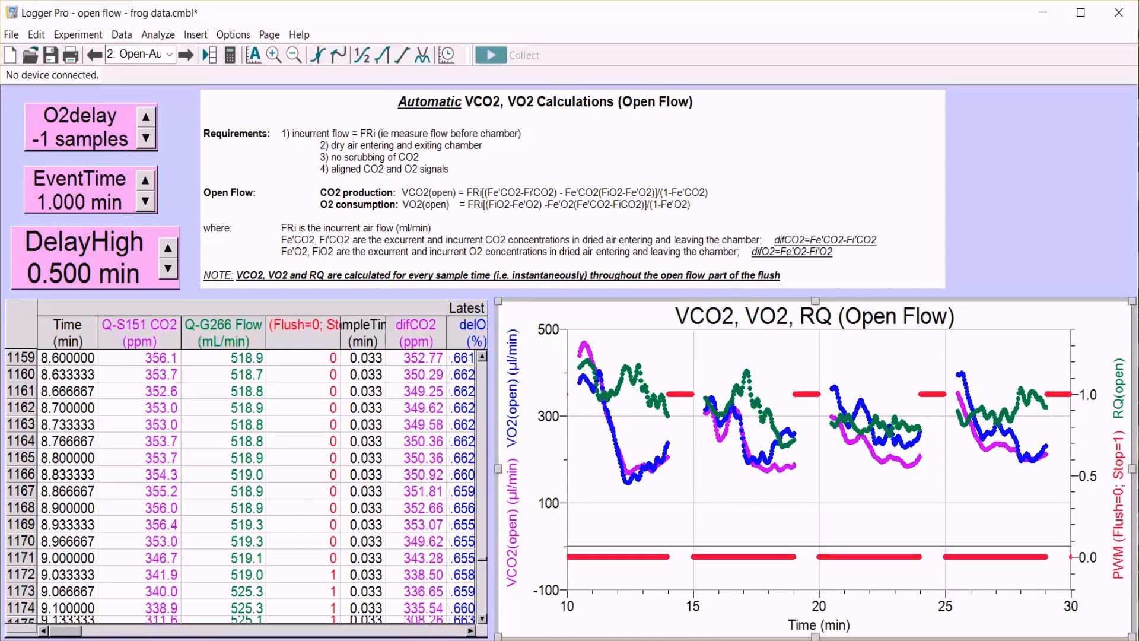
pyautogui.click(1071, 605)
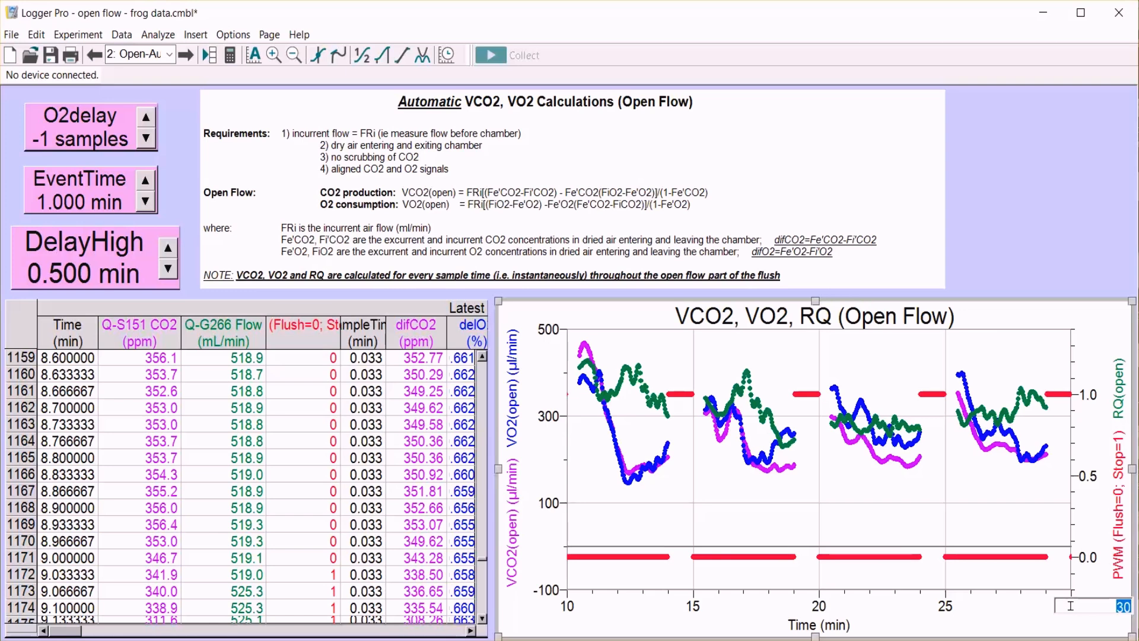
pyautogui.write('20')
pyautogui.press('Return')
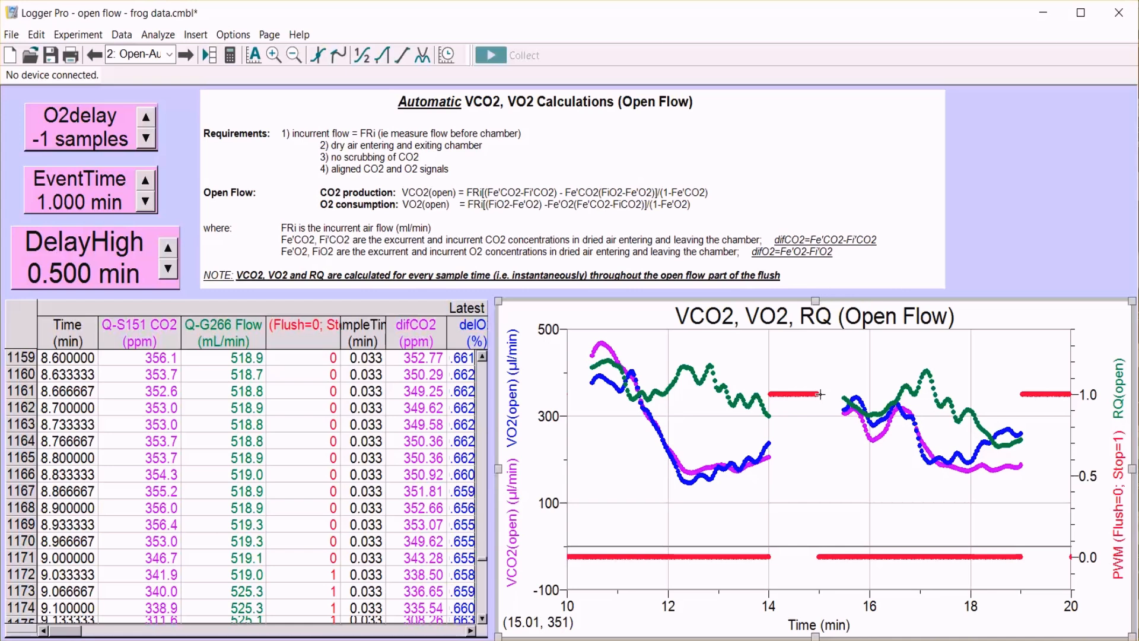
# Select the open-flow results from about 15.6 to 19 min on the graph and show their VCO2(open), VO2(open) and RQ(open) table columns.
pyautogui.moveTo(821, 394); pyautogui.dragTo(843, 394)
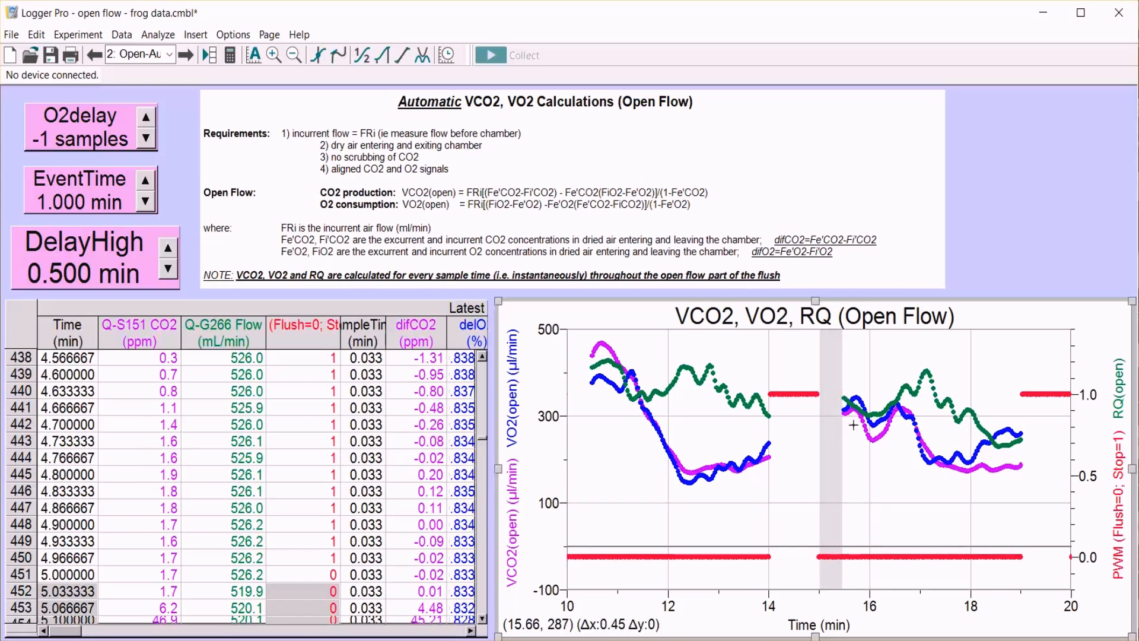
pyautogui.moveTo(846, 409); pyautogui.dragTo(1020, 436)
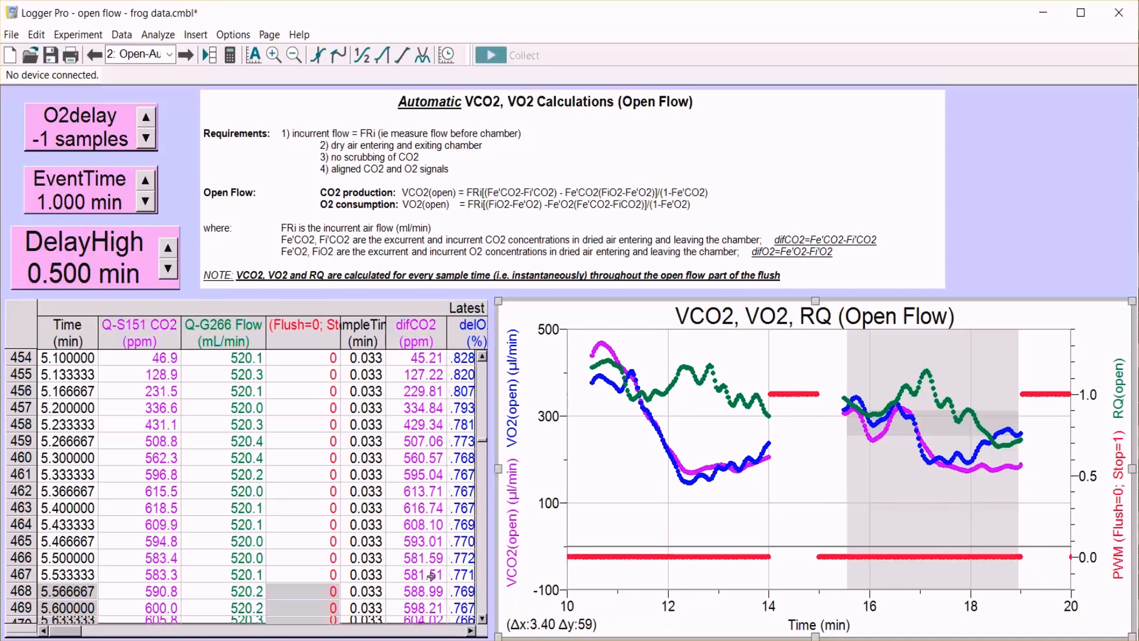
pyautogui.click(469, 631)
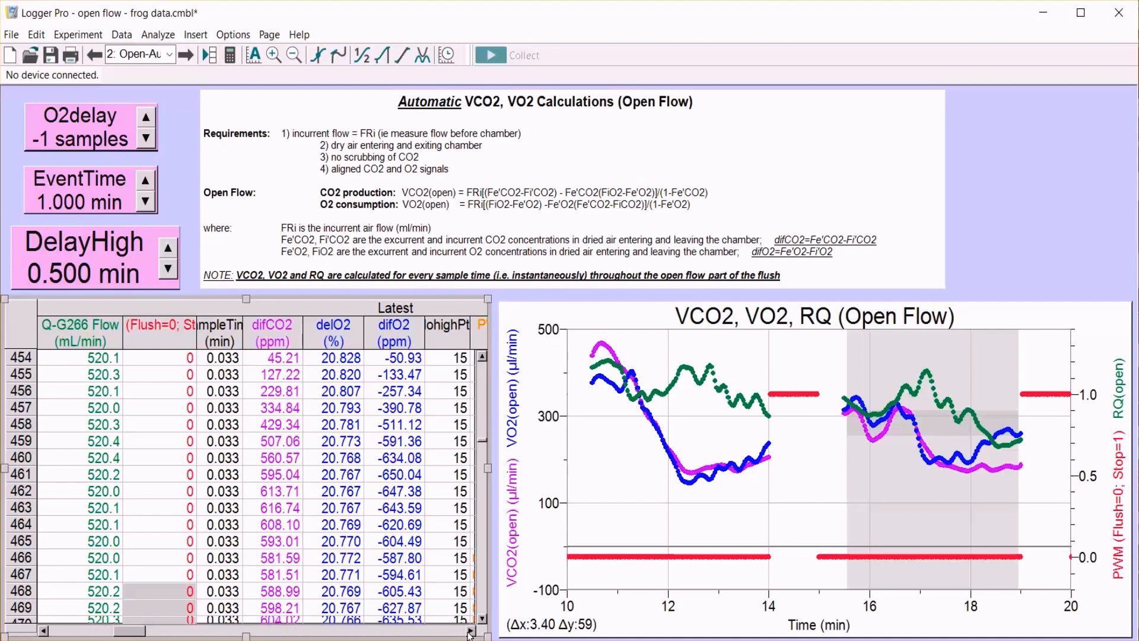
pyautogui.click(469, 632)
pyautogui.click(469, 631)
pyautogui.click(469, 631)
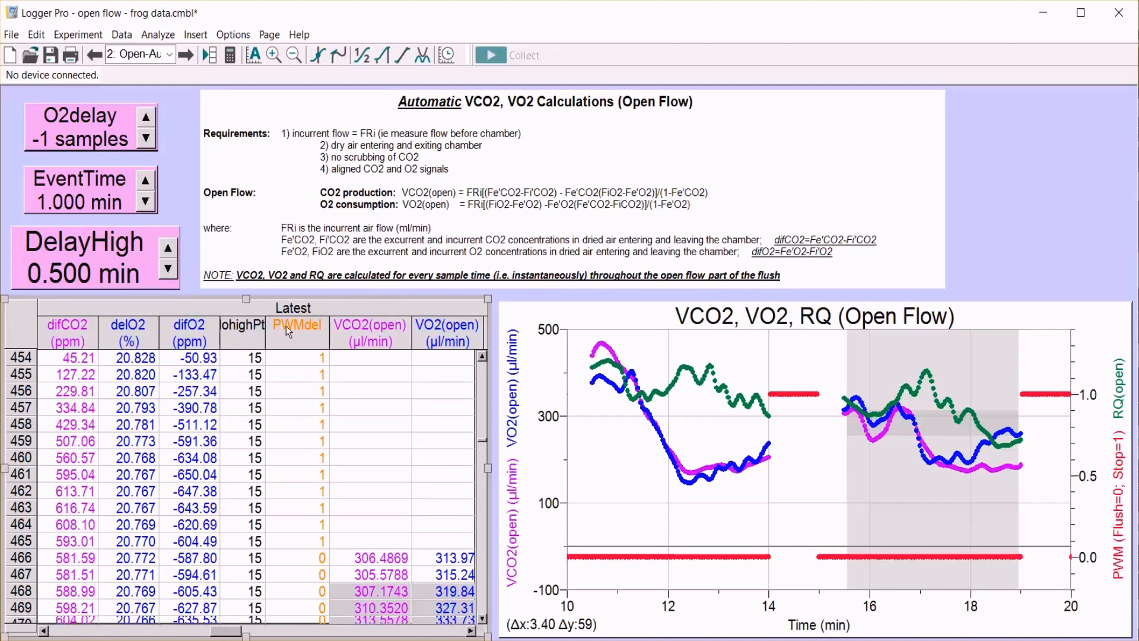
pyautogui.click(469, 631)
pyautogui.click(470, 631)
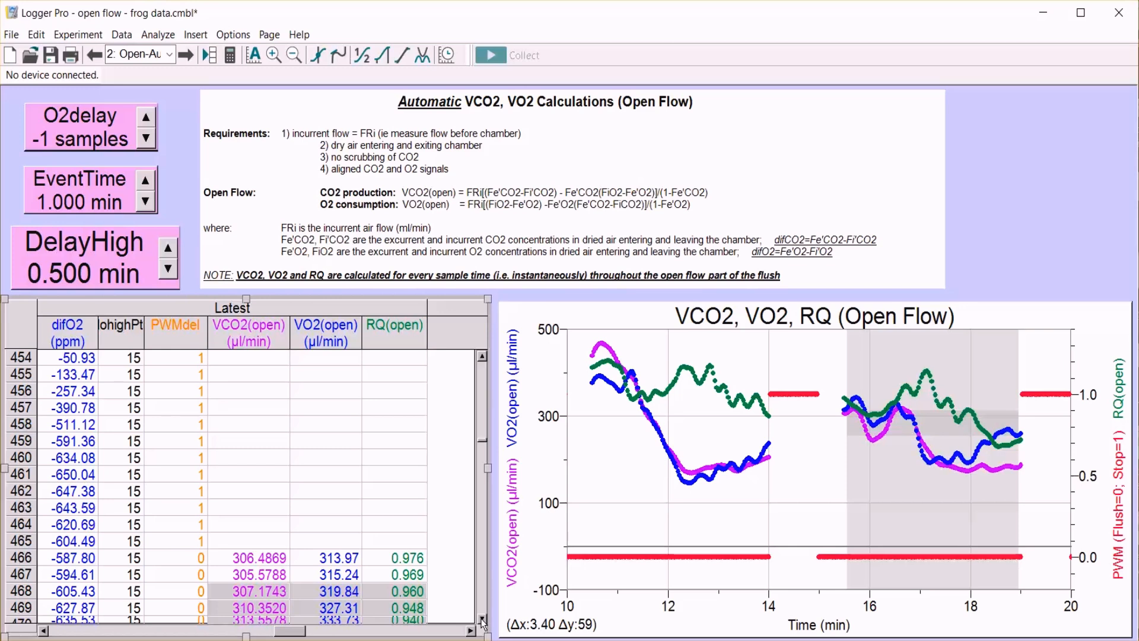
# Examine the highlighted VCO2(open), VO2(open) and RQ(open) values down to the last row of the selected flush.
pyautogui.scroll(-5, 482, 622)
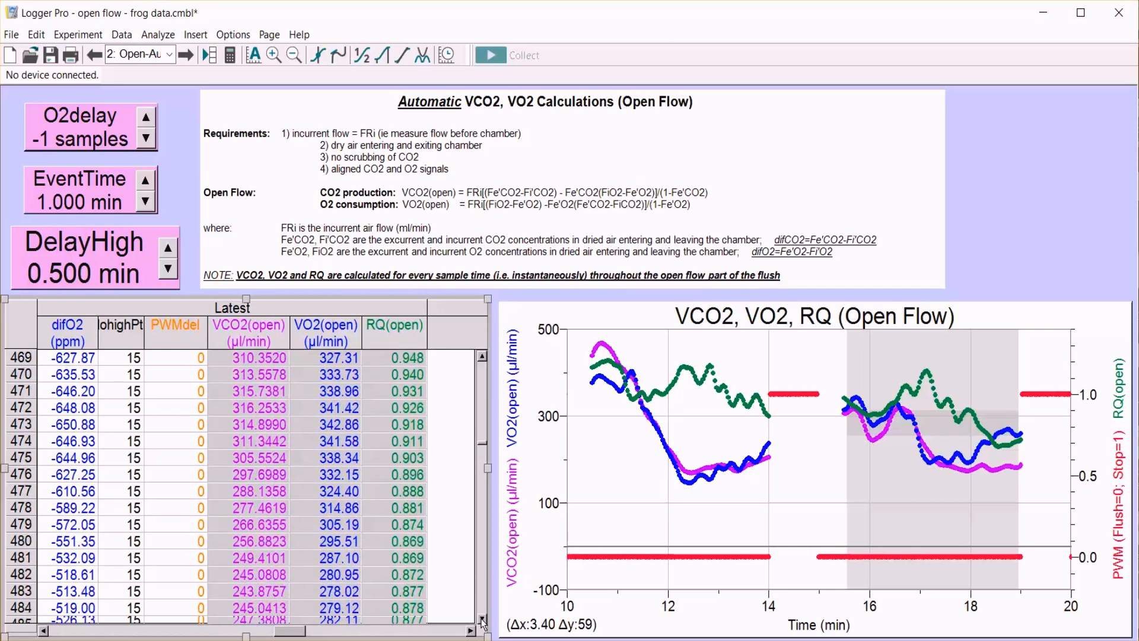
pyautogui.scroll(-6, 482, 621)
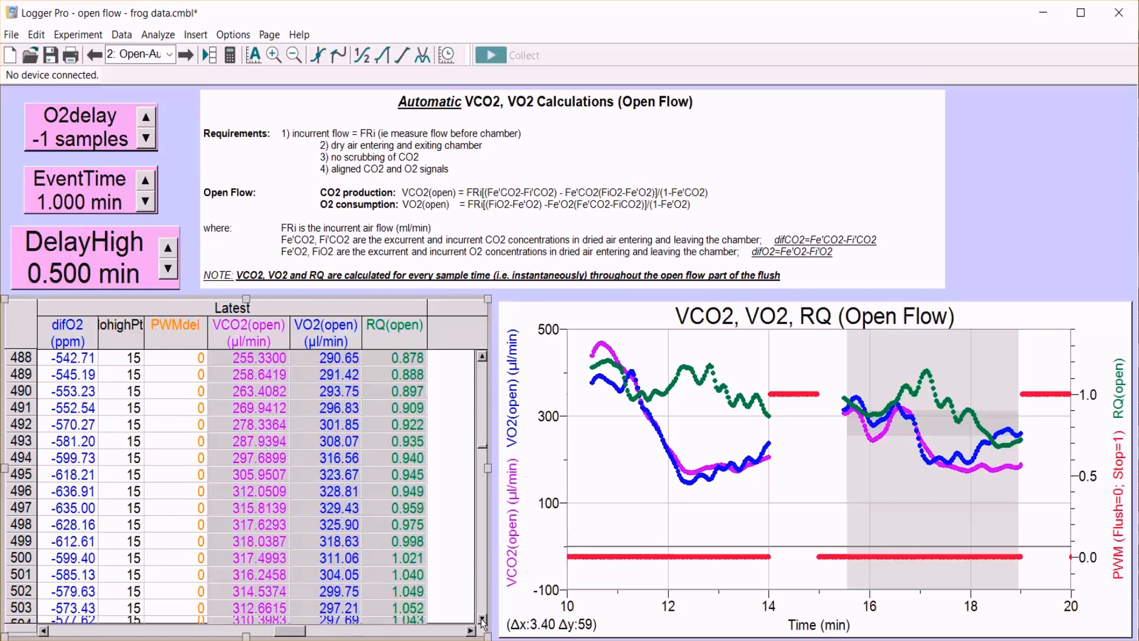
pyautogui.scroll(-6, 482, 621)
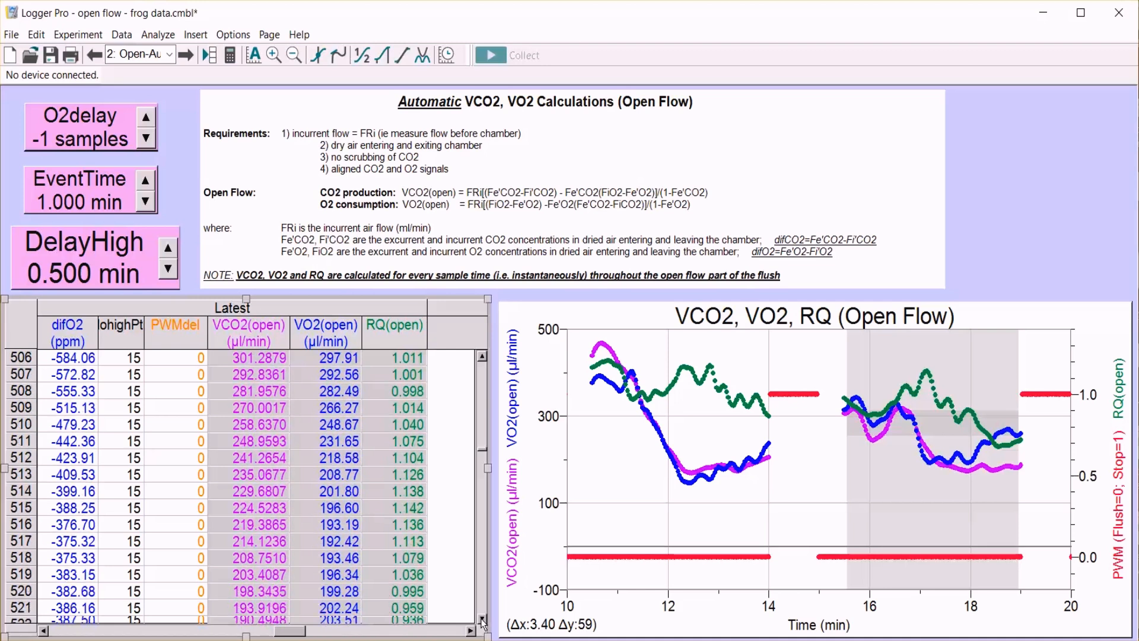
pyautogui.scroll(-6, 482, 621)
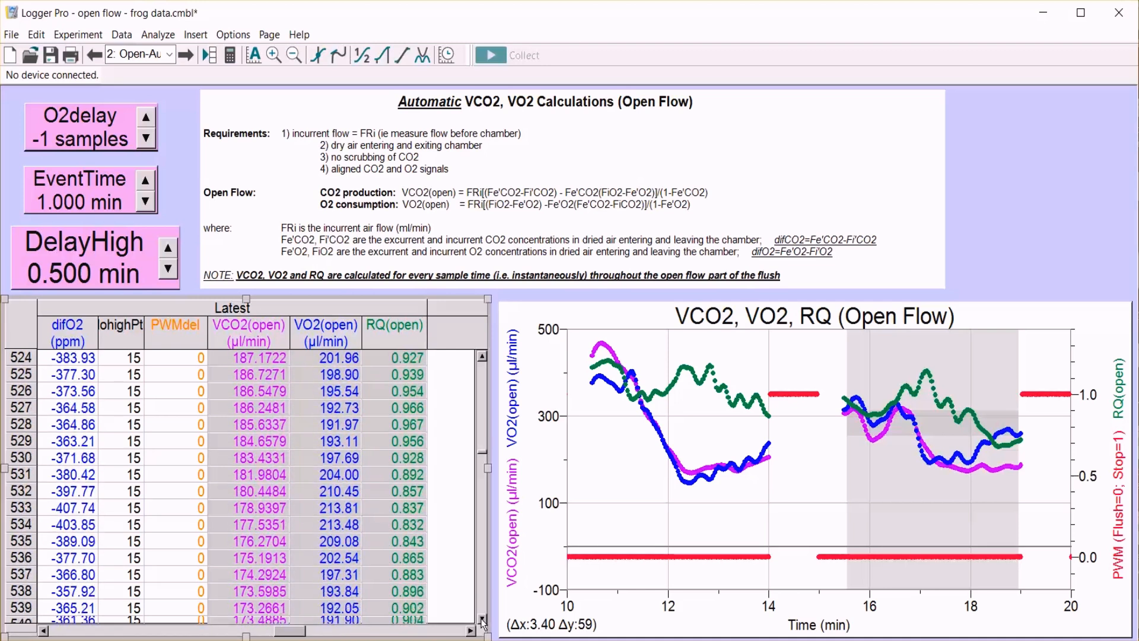
pyautogui.scroll(-5, 482, 621)
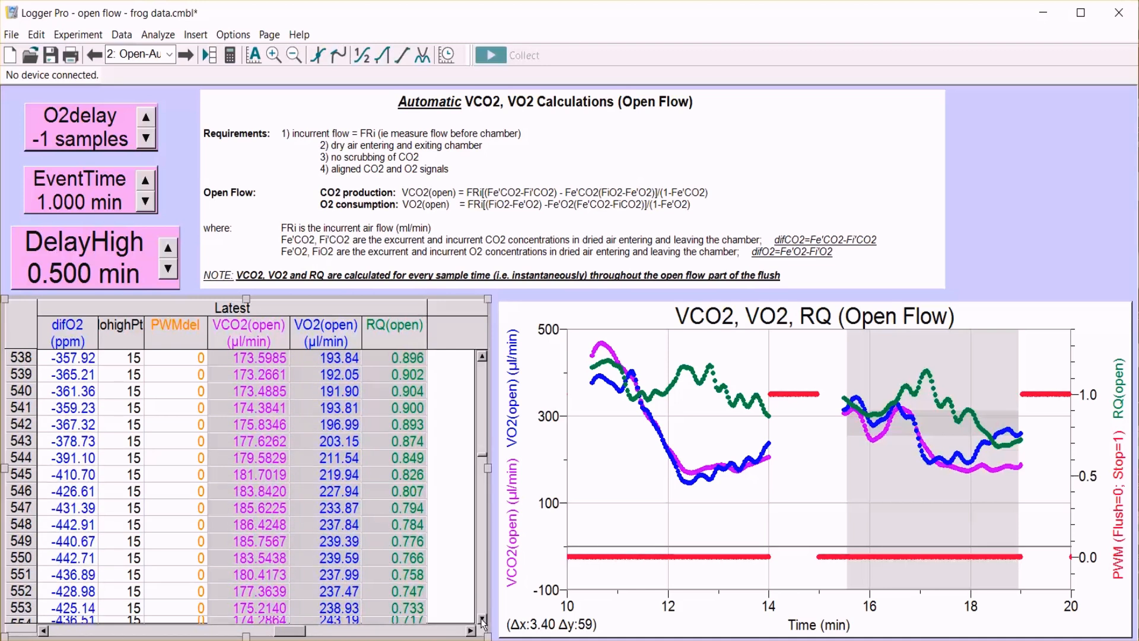
pyautogui.scroll(-4, 482, 622)
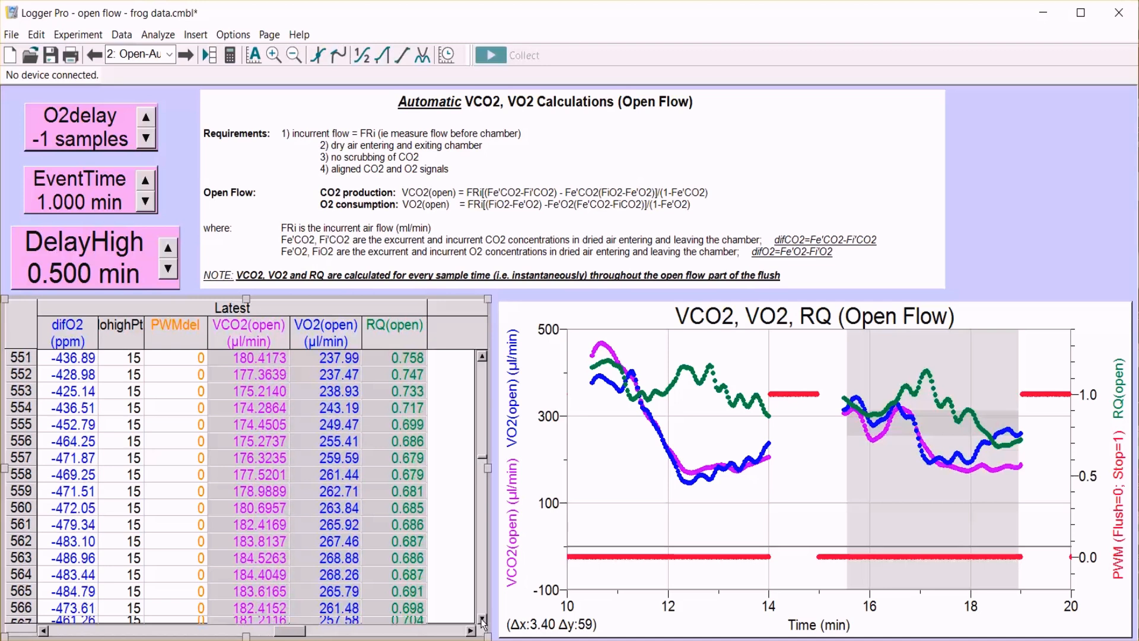
pyautogui.scroll(-2, 482, 622)
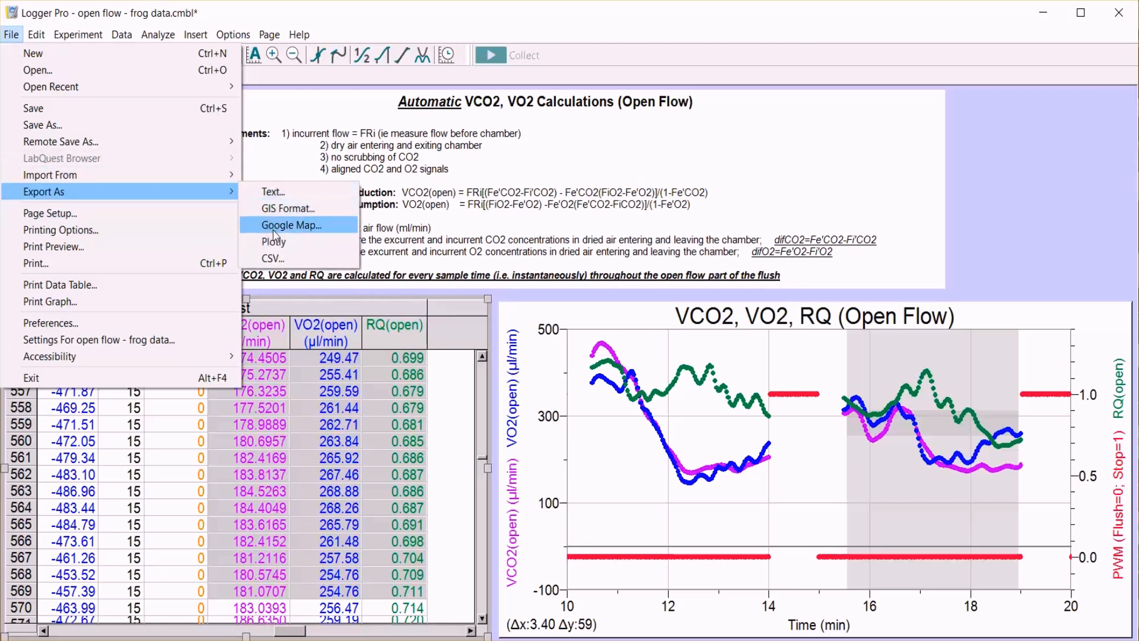
# Export the data as a CSV file named "open flow test" in the data files folder.
pyautogui.click(272, 256)
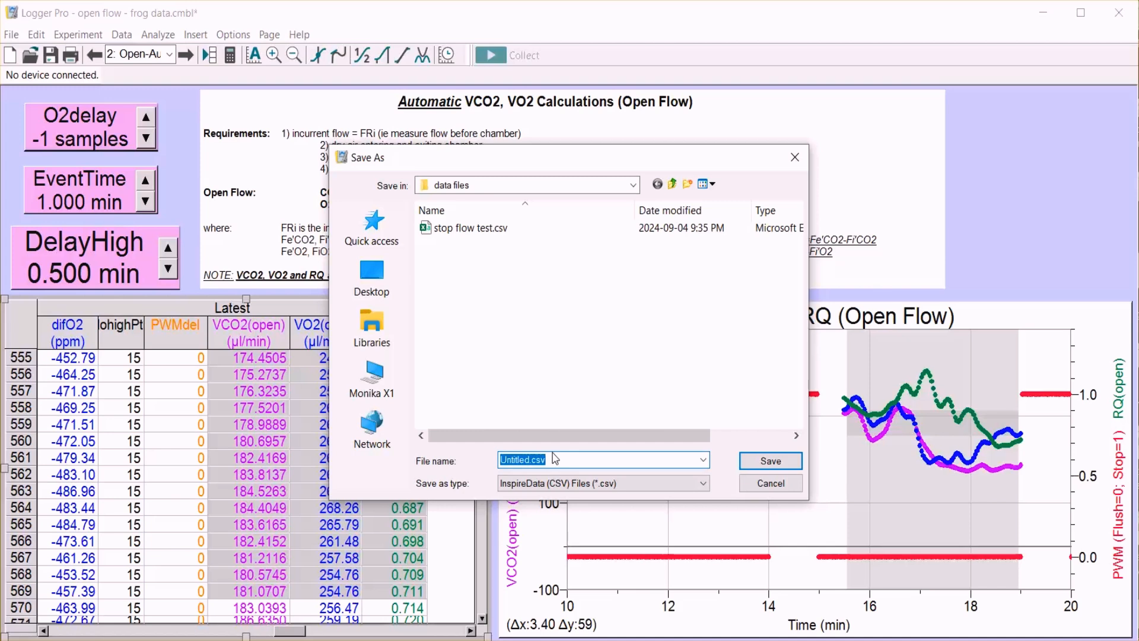
pyautogui.write('open flo')
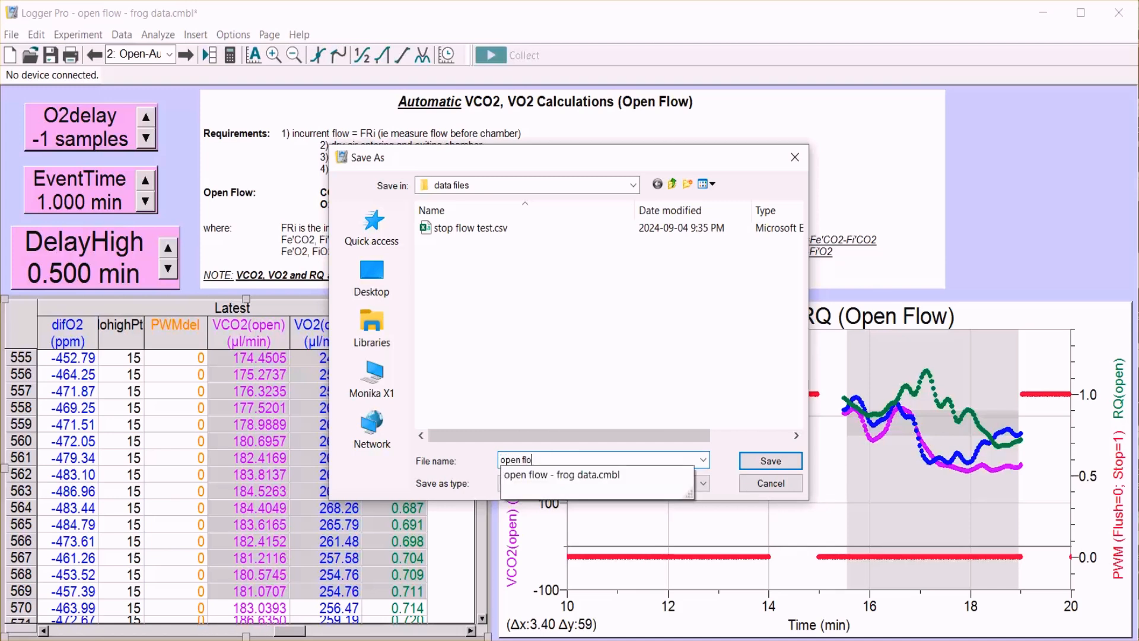
pyautogui.write('w test')
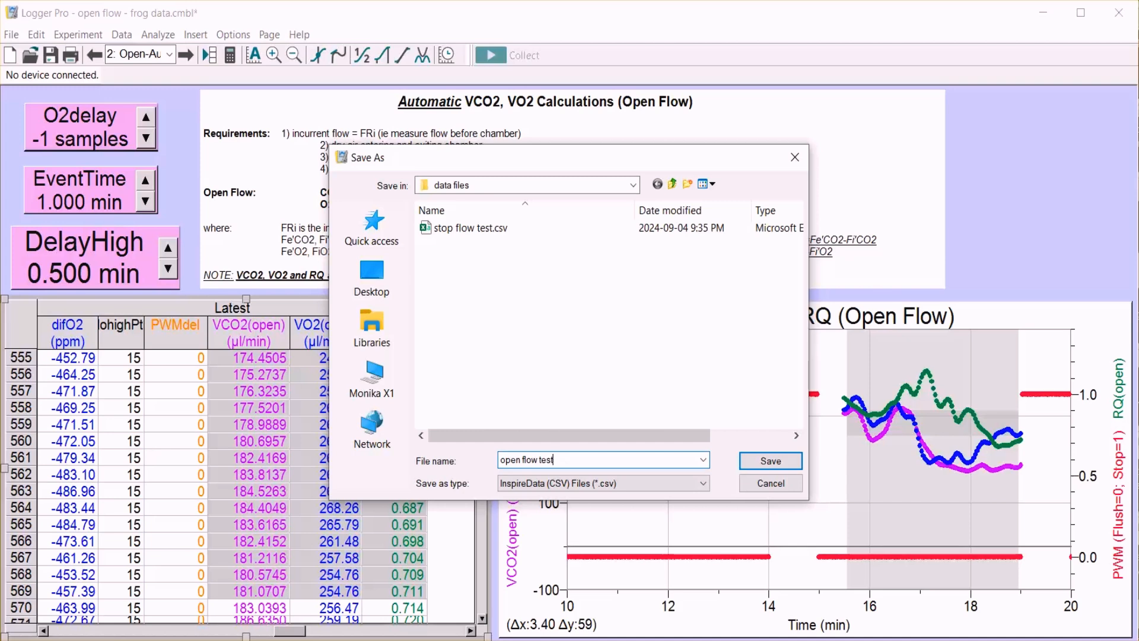
pyautogui.press('Return')
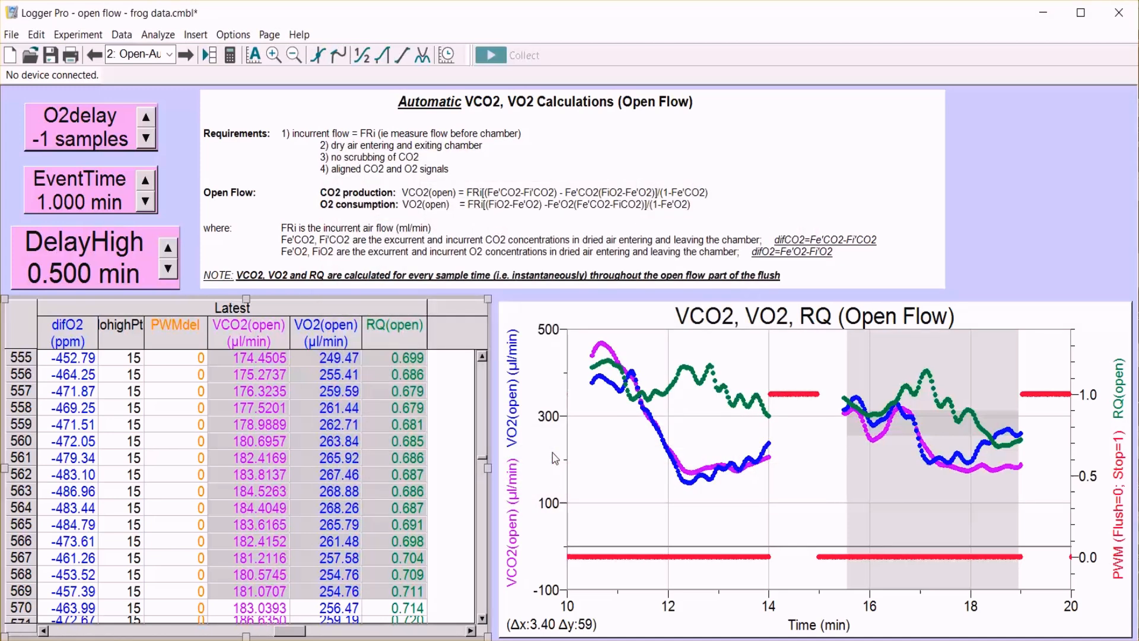
# Open the exported open flow test.csv from the data files folder in Excel and look across its column headings.
pyautogui.click(514, 639)
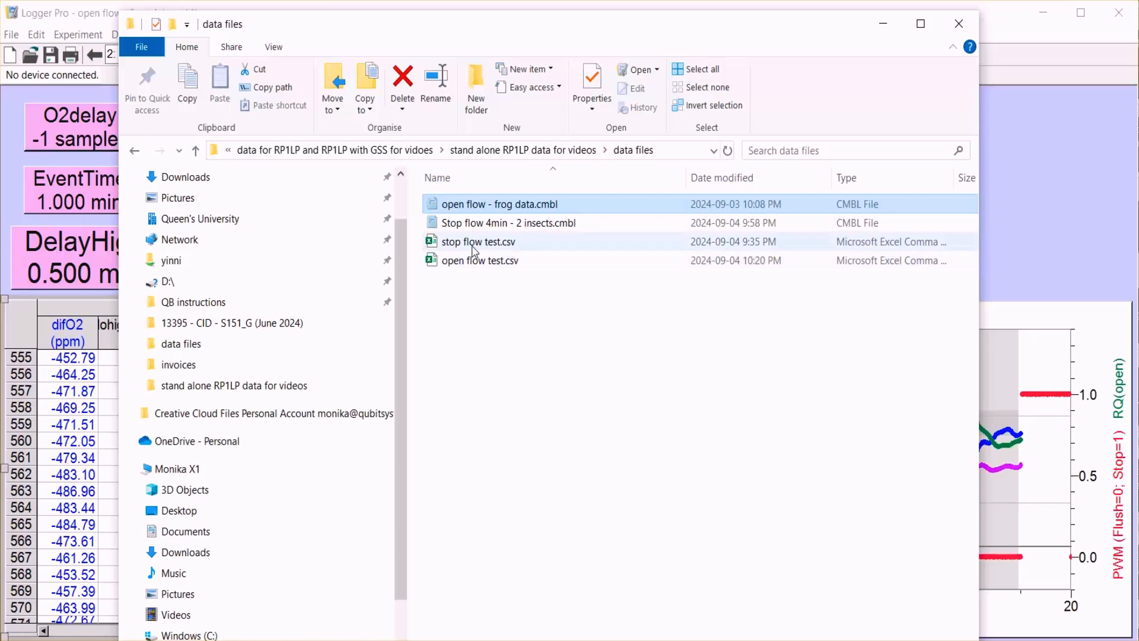
pyautogui.click(473, 270)
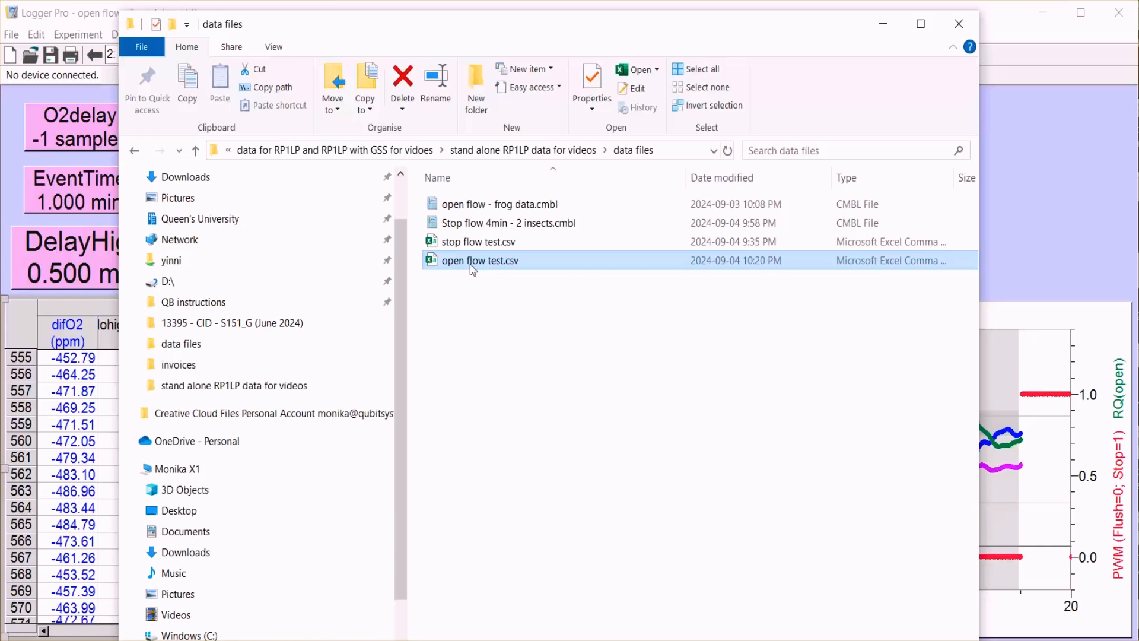
pyautogui.doubleClick(471, 264)
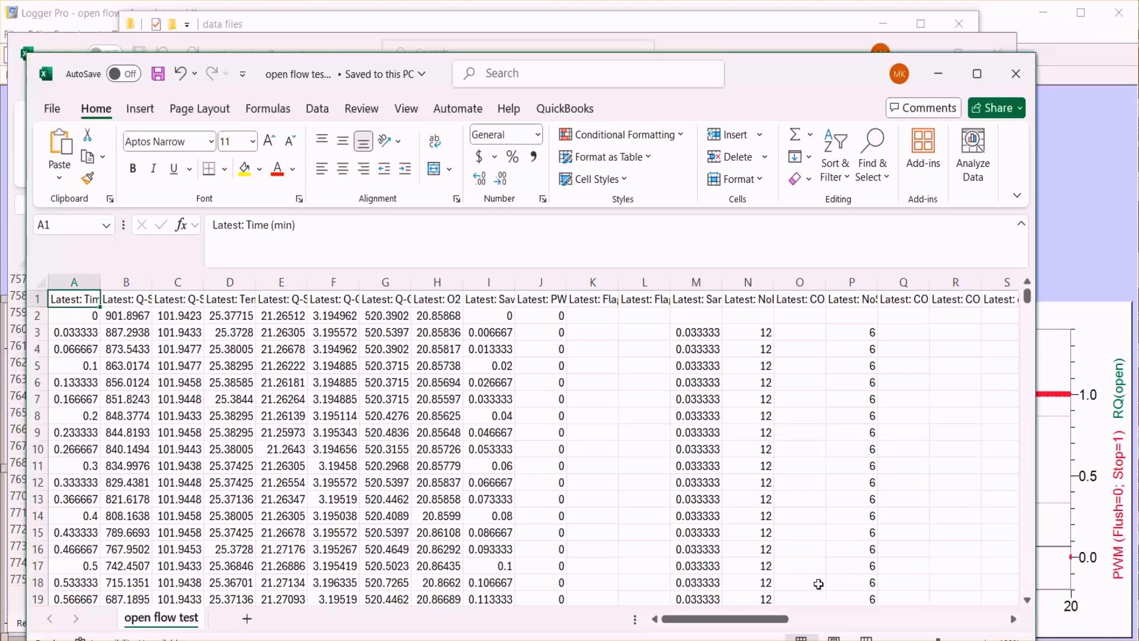
pyautogui.click(908, 618)
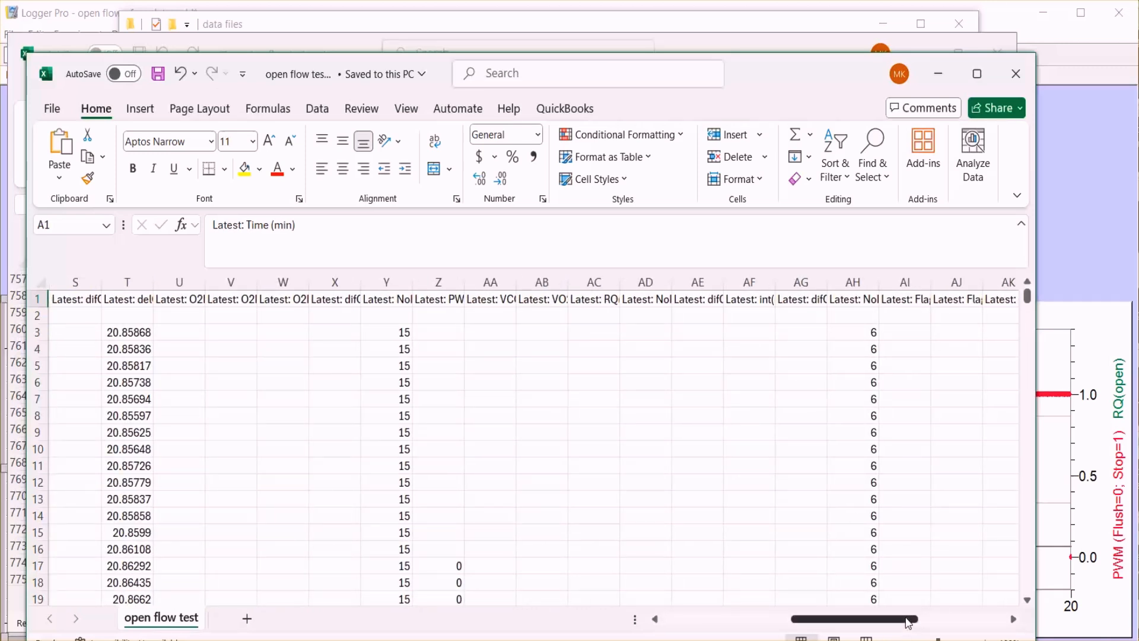
pyautogui.click(944, 621)
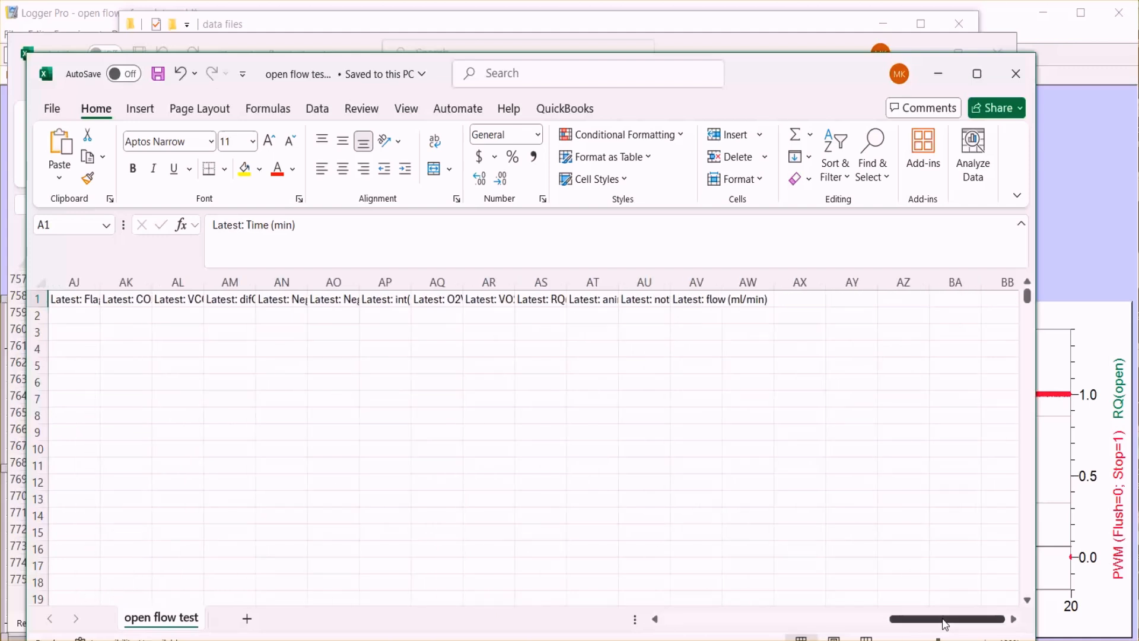
# Widen all columns of the open flow test sheet together to show more of the headings and values.
pyautogui.click(681, 621)
pyautogui.click(680, 621)
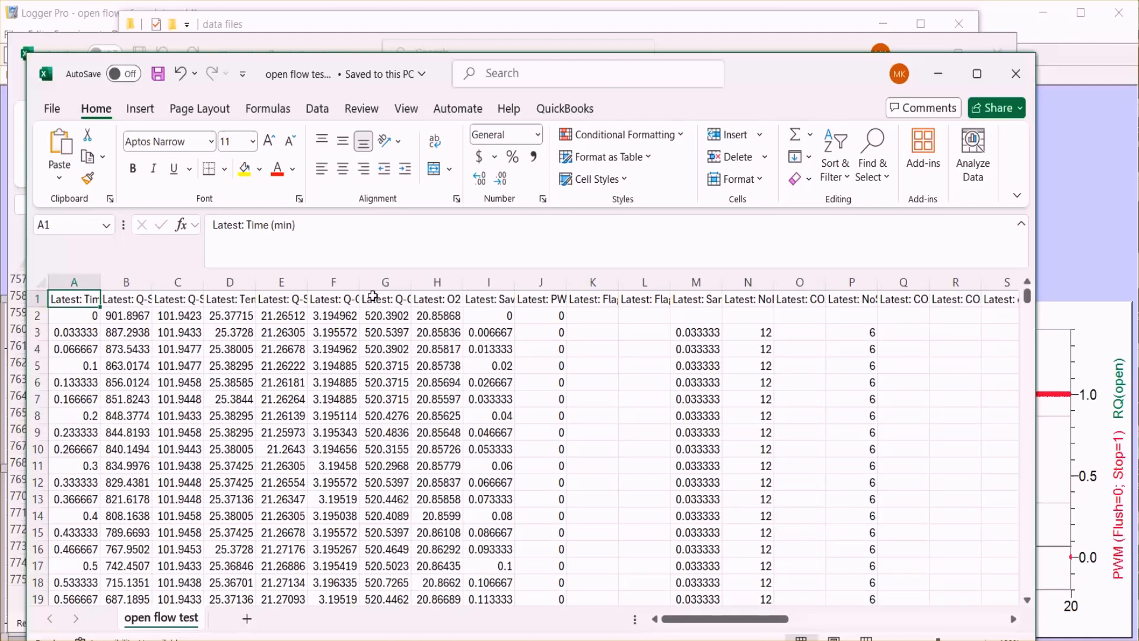
pyautogui.click(42, 282)
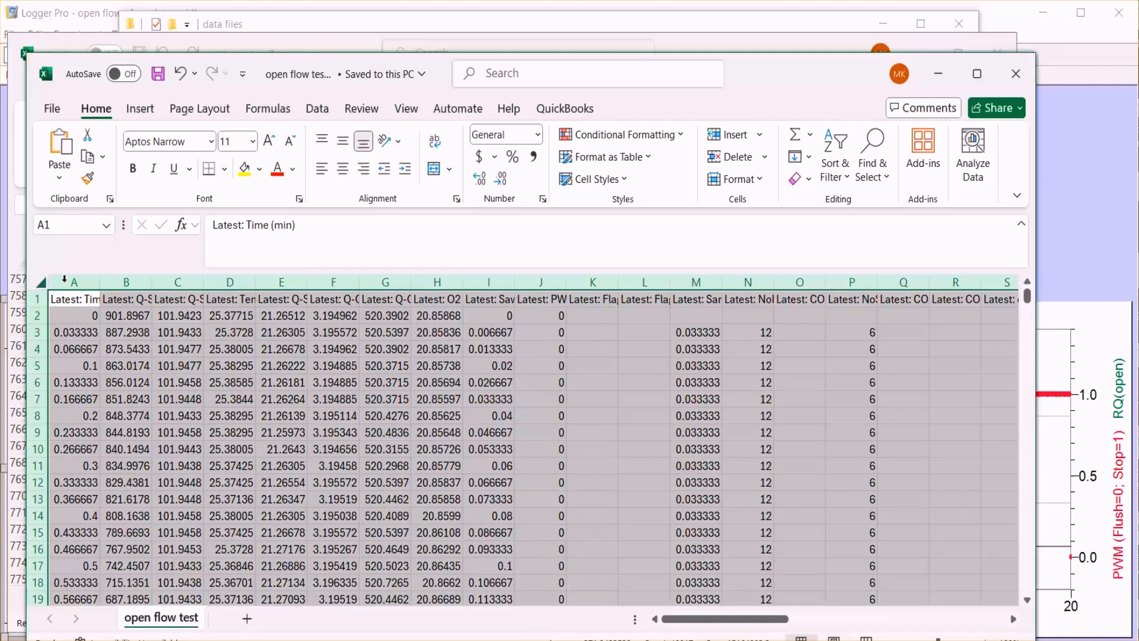
pyautogui.moveTo(156, 282); pyautogui.dragTo(191, 283)
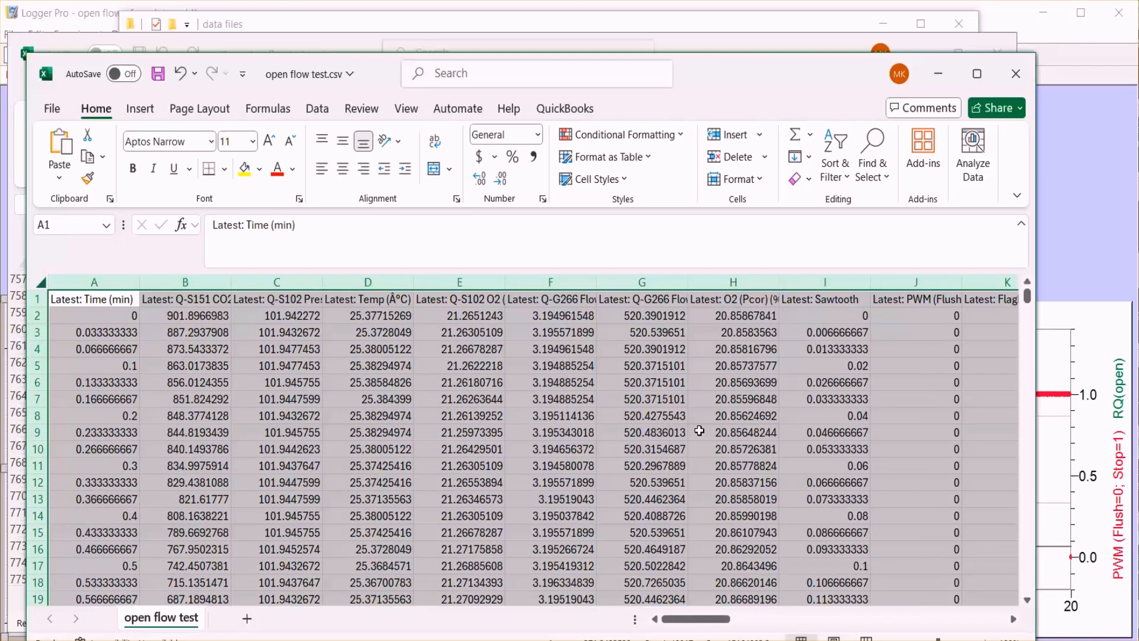
# Select the VCO2(open) and VO2(open) columns AA and AB and examine their values down the flush periods.
pyautogui.click(917, 619)
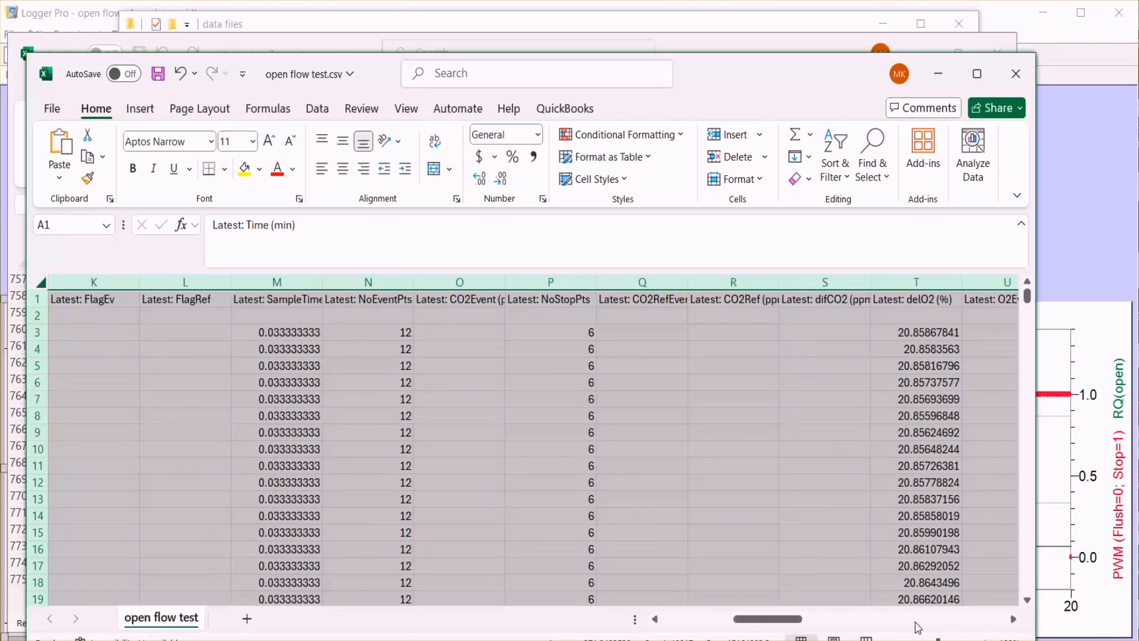
pyautogui.click(916, 620)
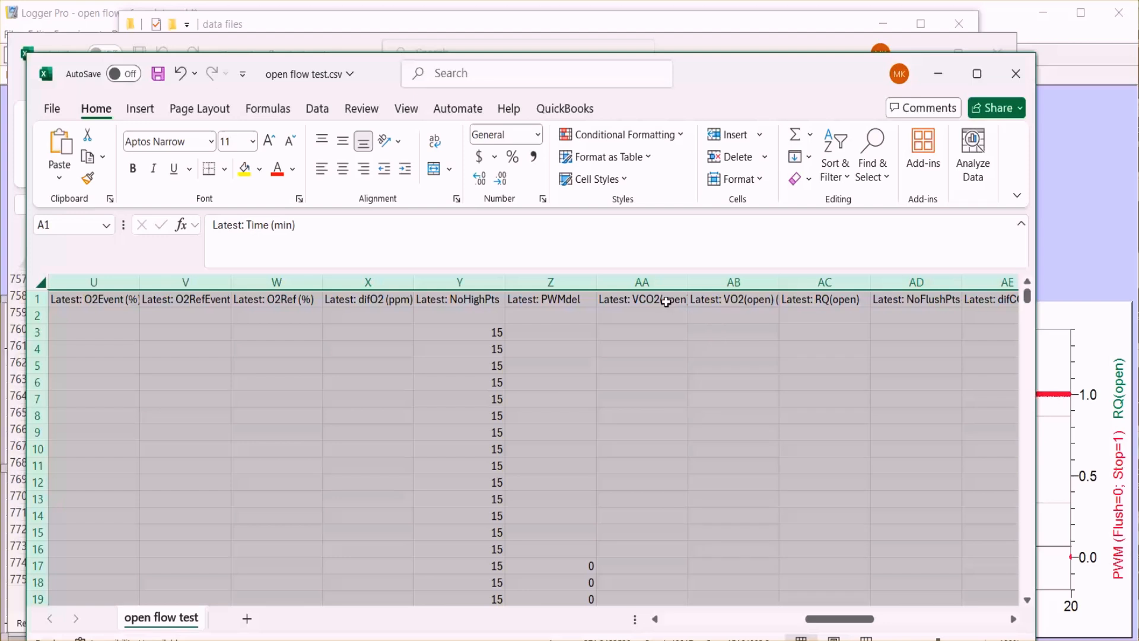
pyautogui.moveTo(666, 301); pyautogui.dragTo(711, 284)
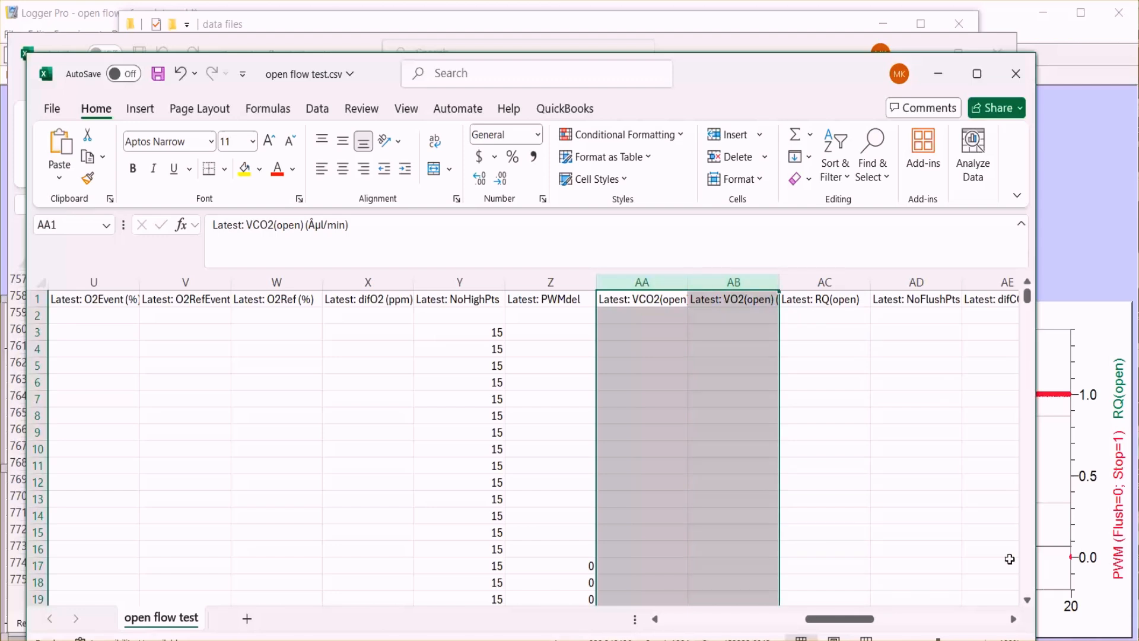
pyautogui.scroll(-20, 1032, 572)
pyautogui.scroll(-20, 1032, 572)
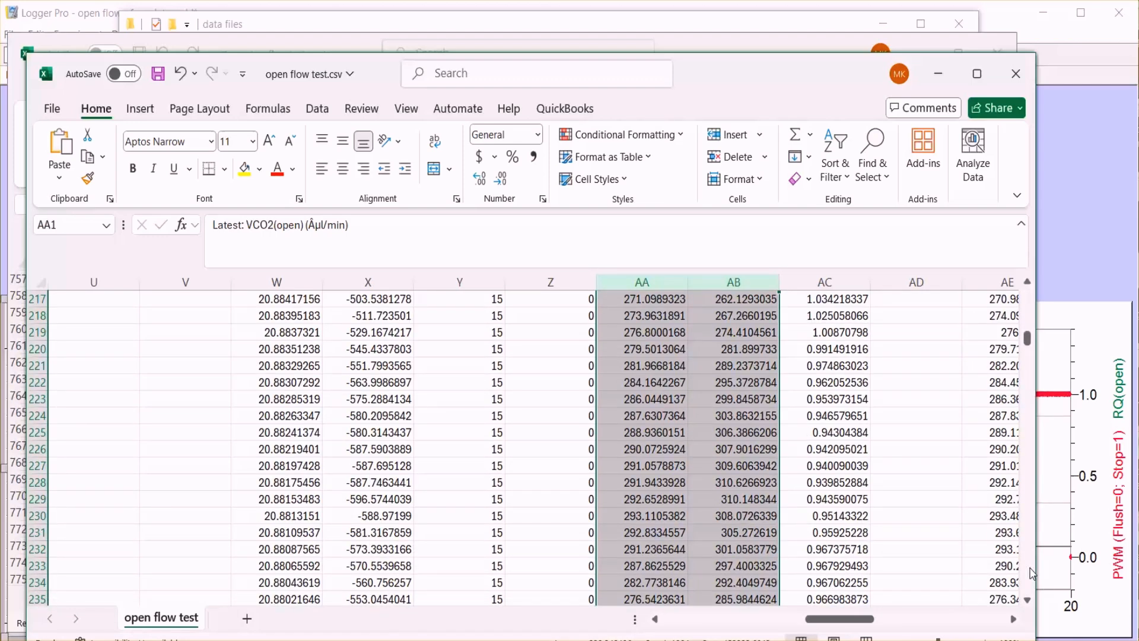
pyautogui.scroll(-20, 1032, 572)
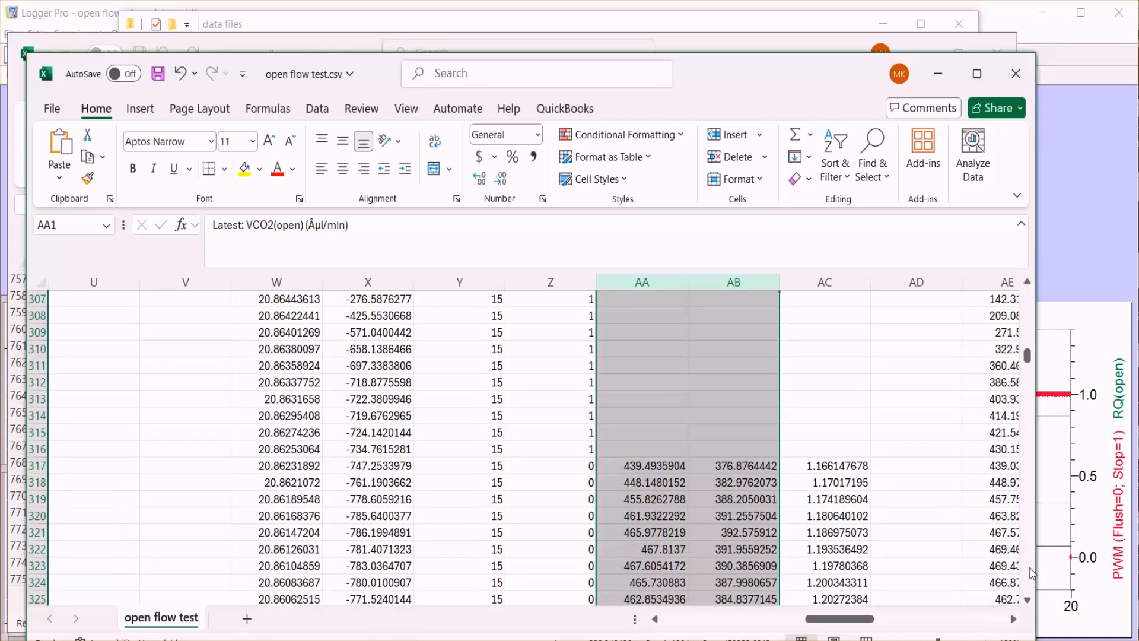
pyautogui.scroll(-20, 1032, 572)
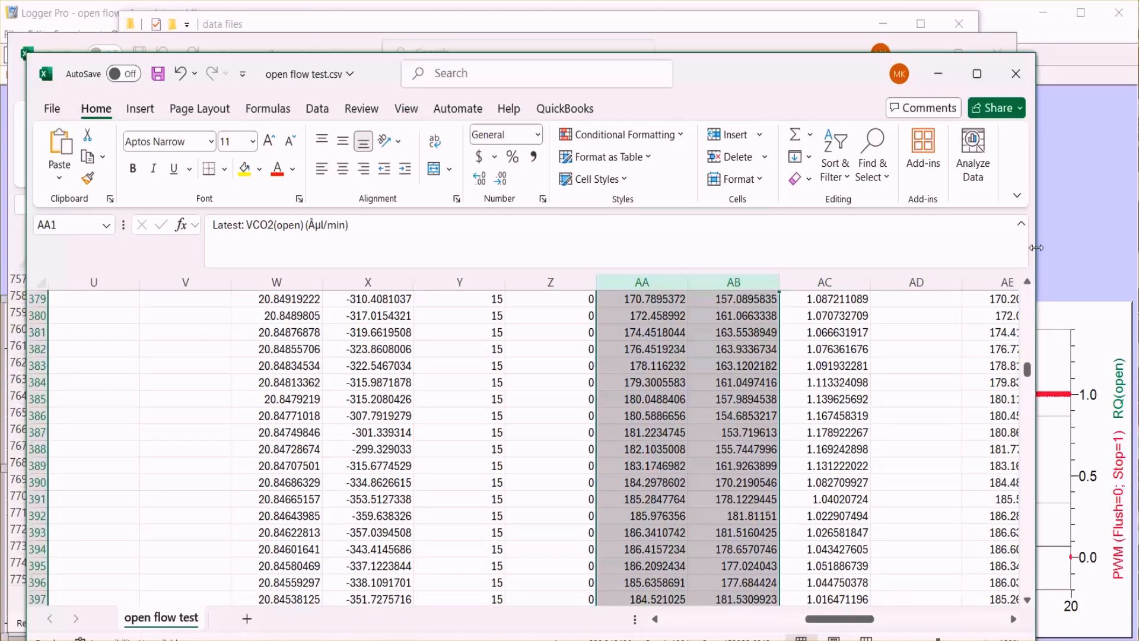
# Switch back to Logger Pro and show page 1, the raw data page.
pyautogui.click(1083, 245)
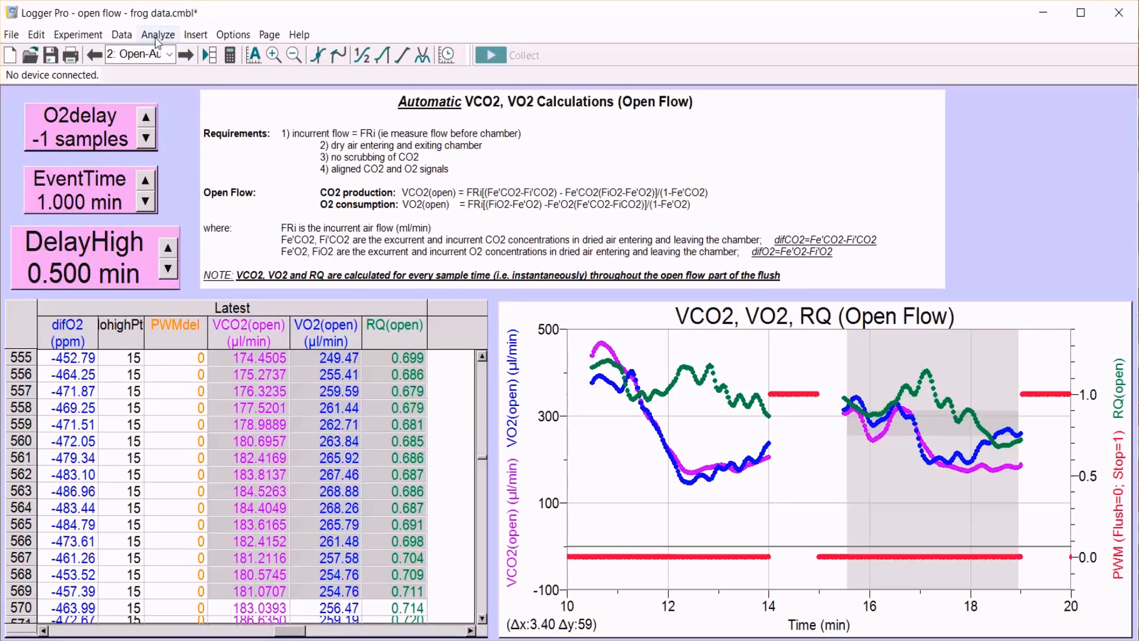
pyautogui.click(169, 54)
pyautogui.click(162, 73)
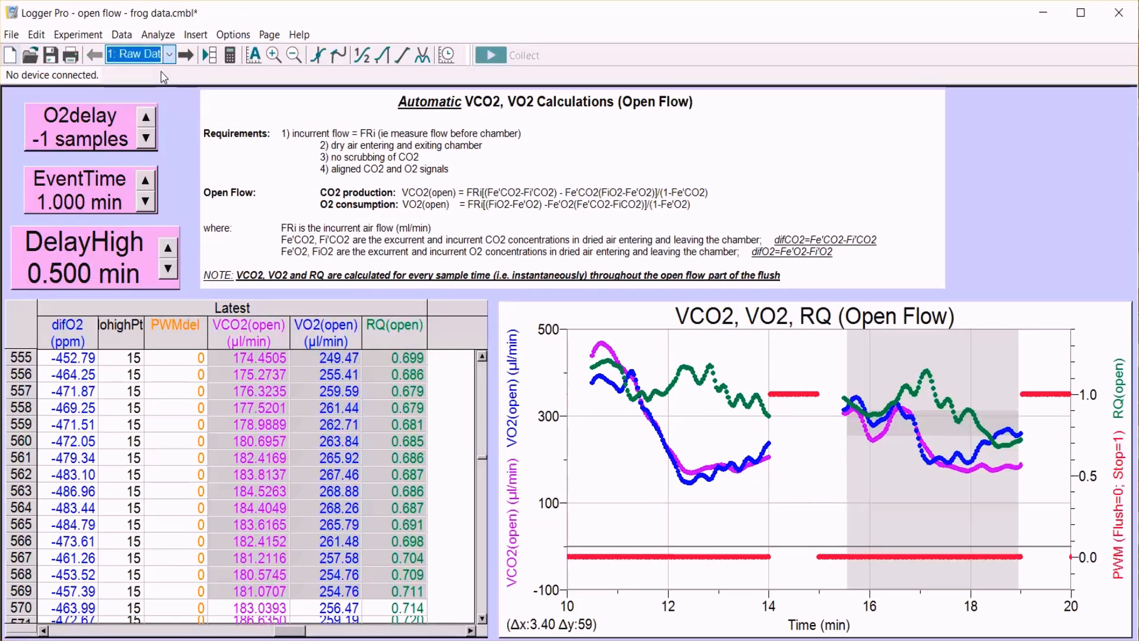
# Save the experiment as a new file named "open flow - frog data-analyzed.cmbl" in the data files folder.
pyautogui.click(11, 35)
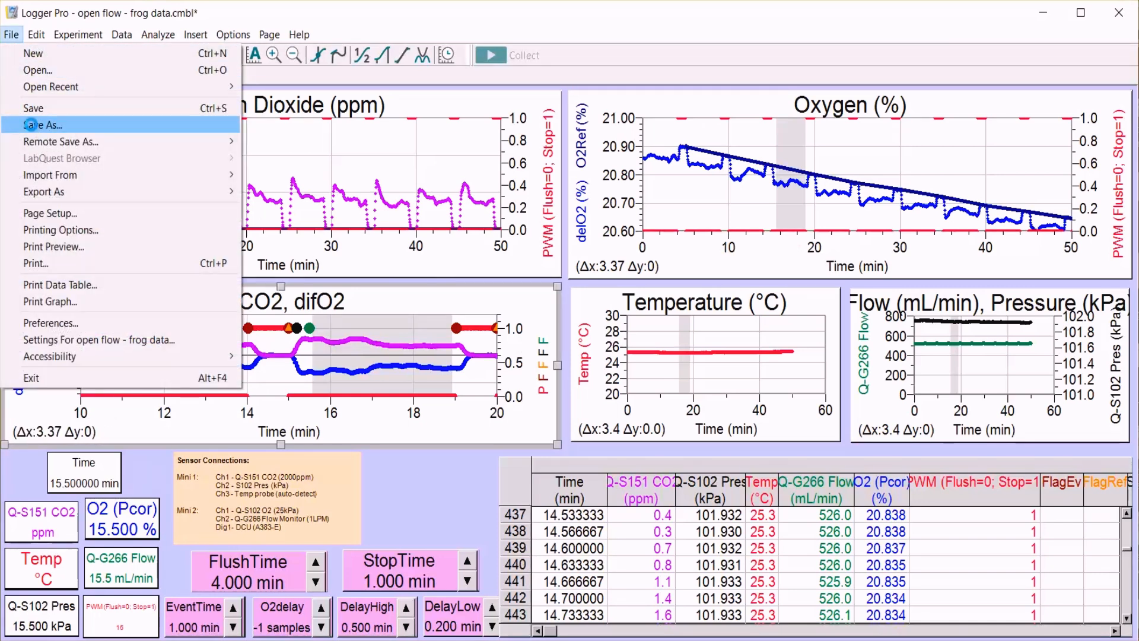
pyautogui.click(33, 128)
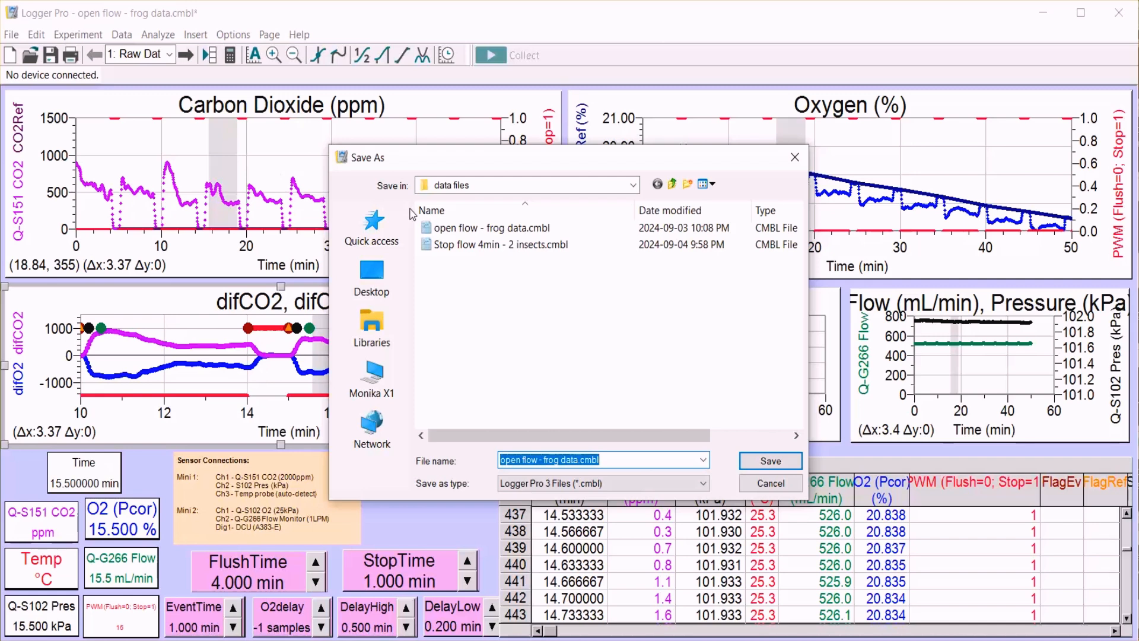
pyautogui.click(577, 459)
pyautogui.write('-')
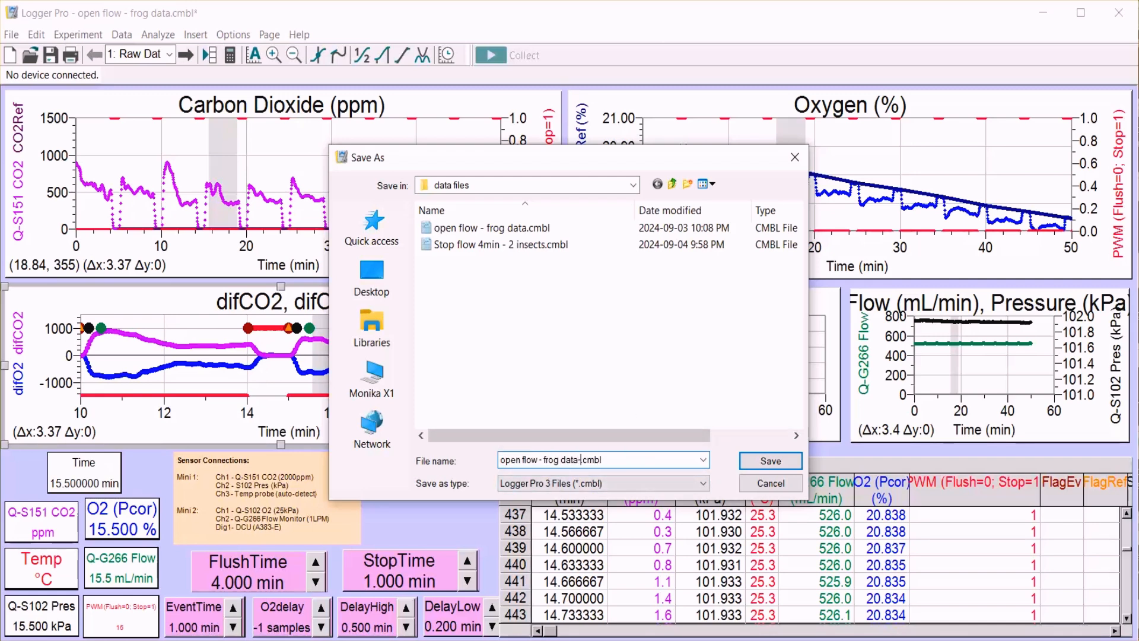
pyautogui.write('analyzed')
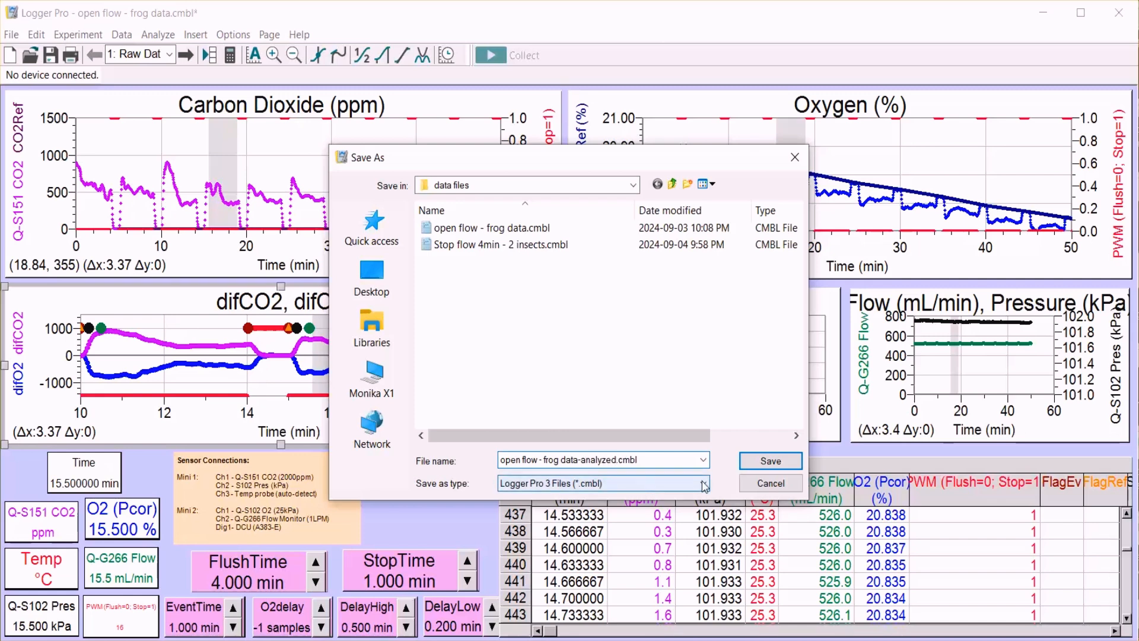
pyautogui.click(770, 461)
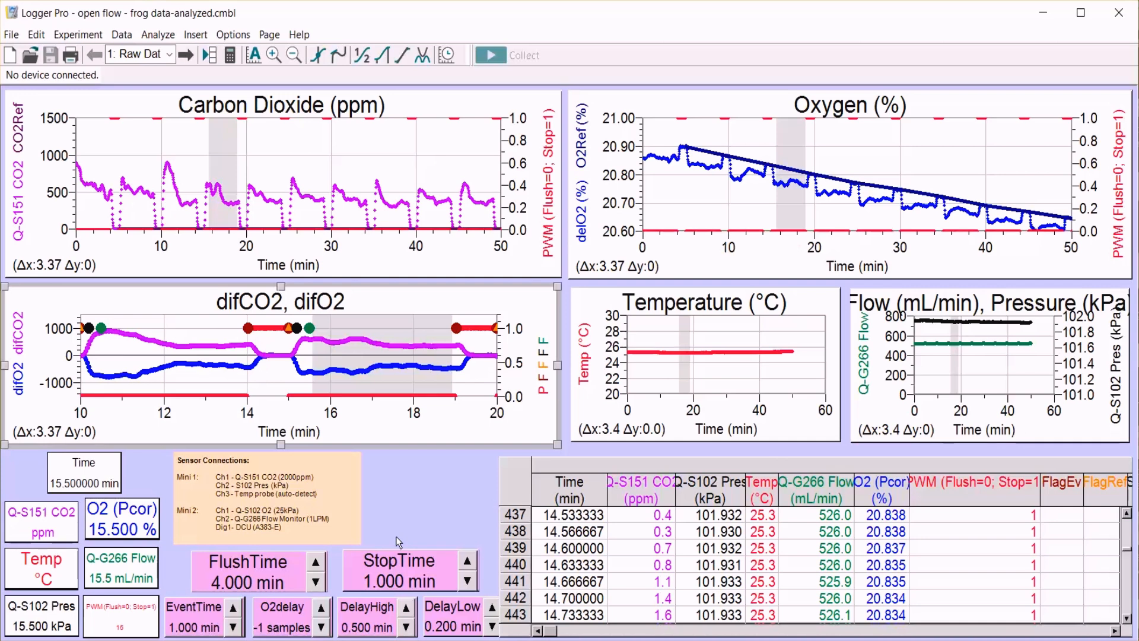
pyautogui.click(130, 37)
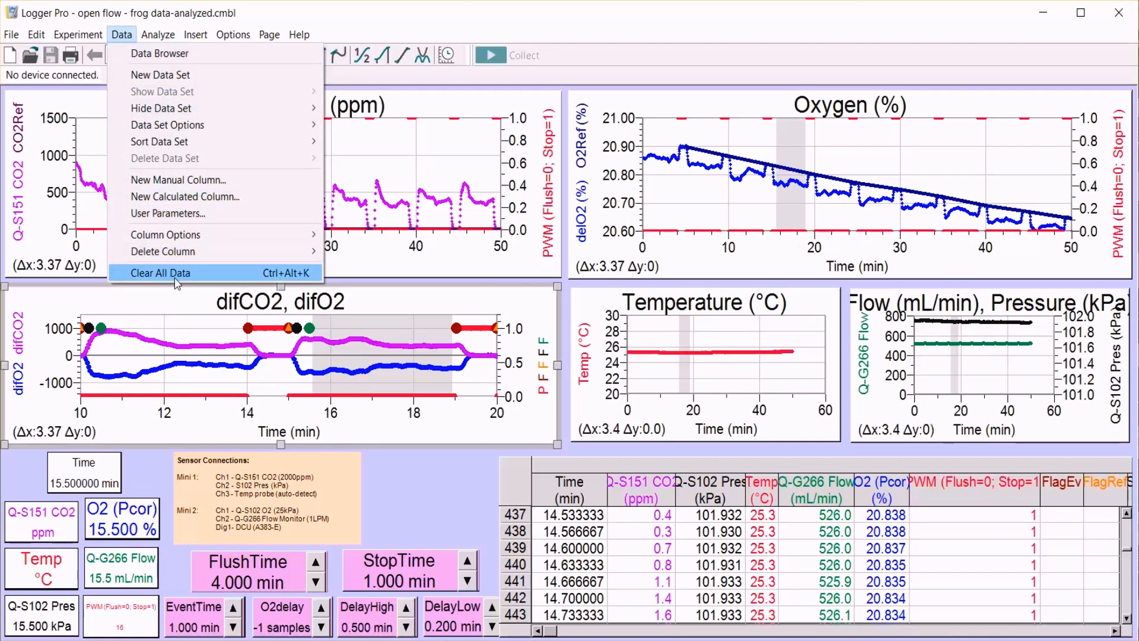
pyautogui.click(369, 396)
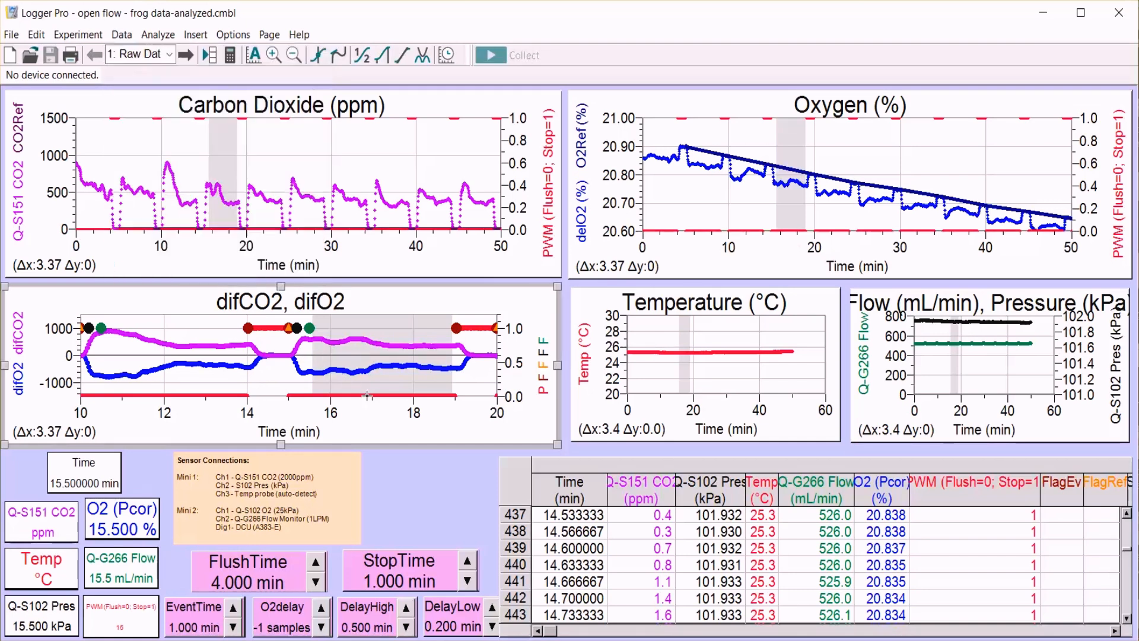